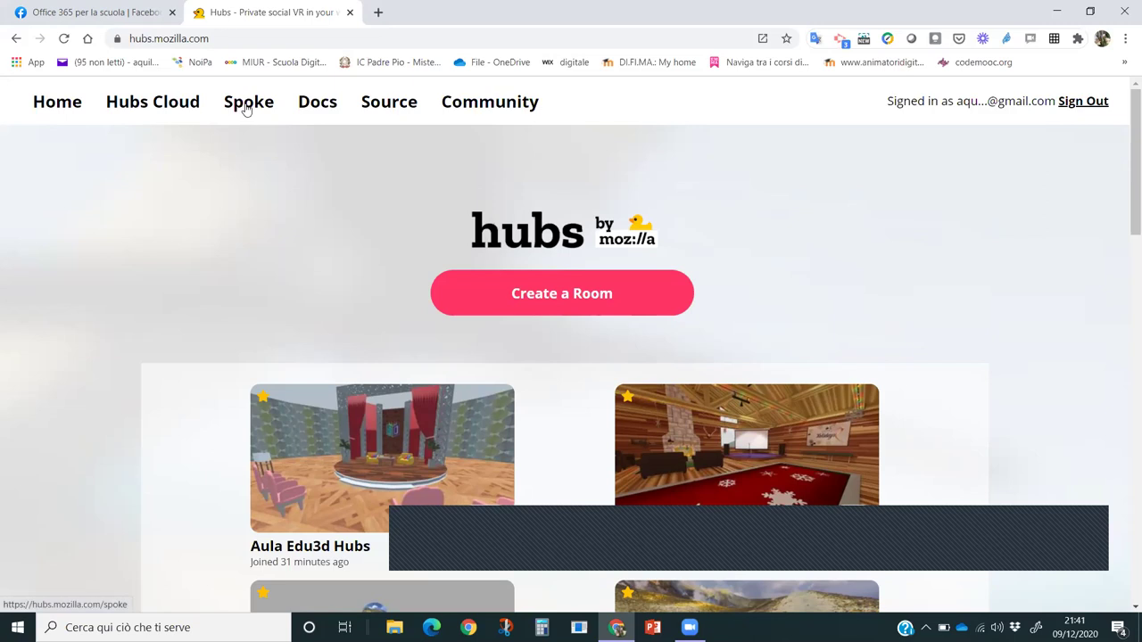
Step: Open Spoke from the Hubs site and bring up the list of existing projects
left_click(247, 105)
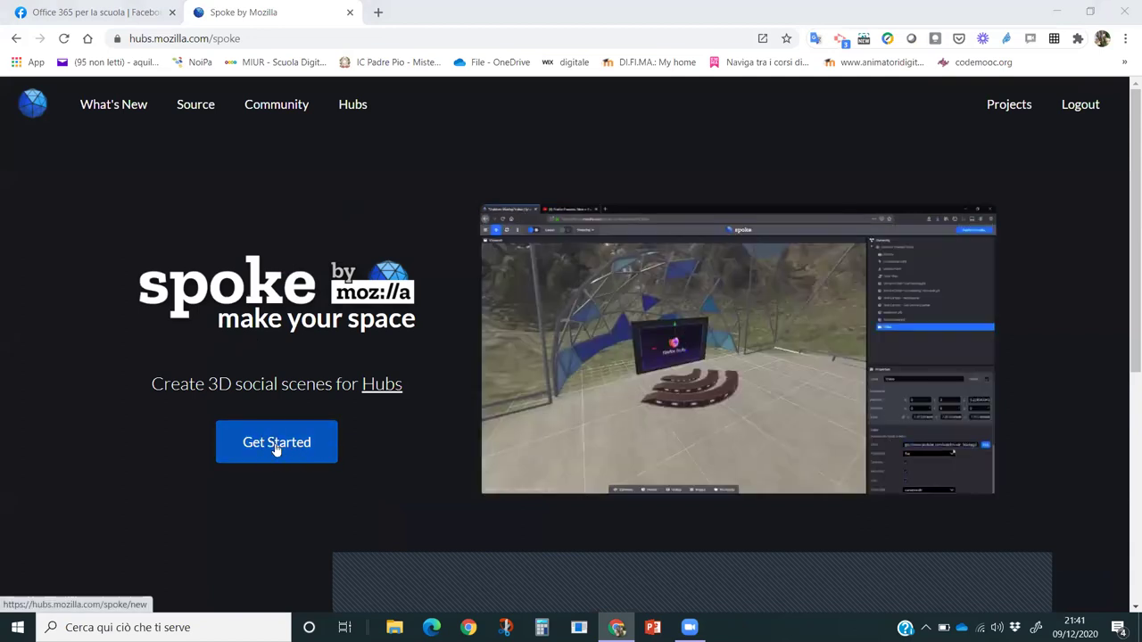
left_click(275, 446)
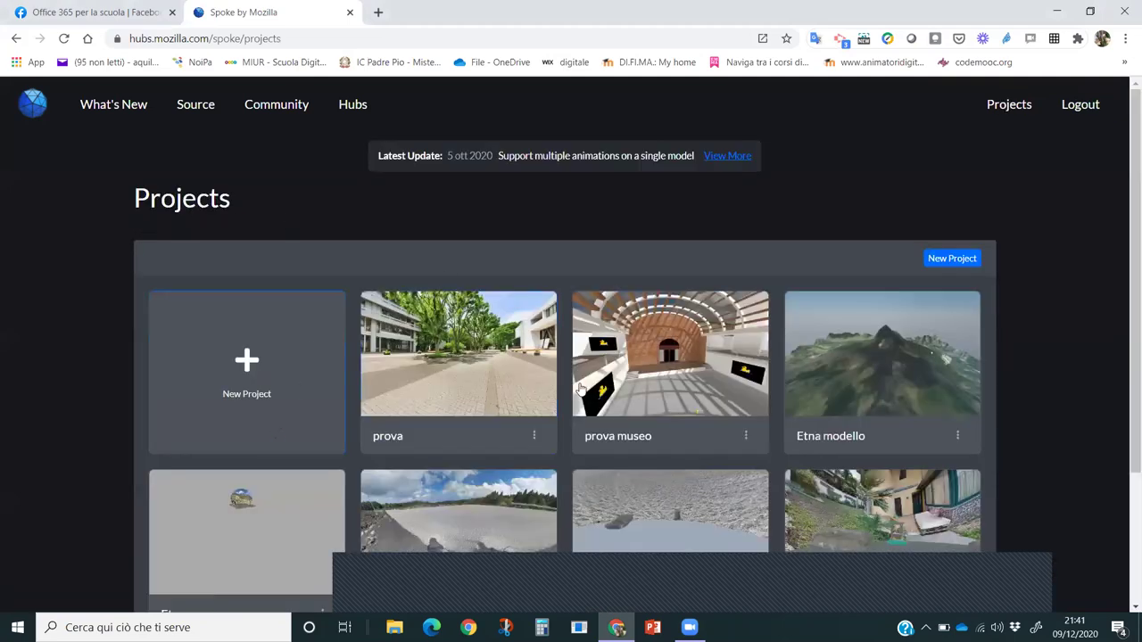
scroll(467, 457, "down", 2)
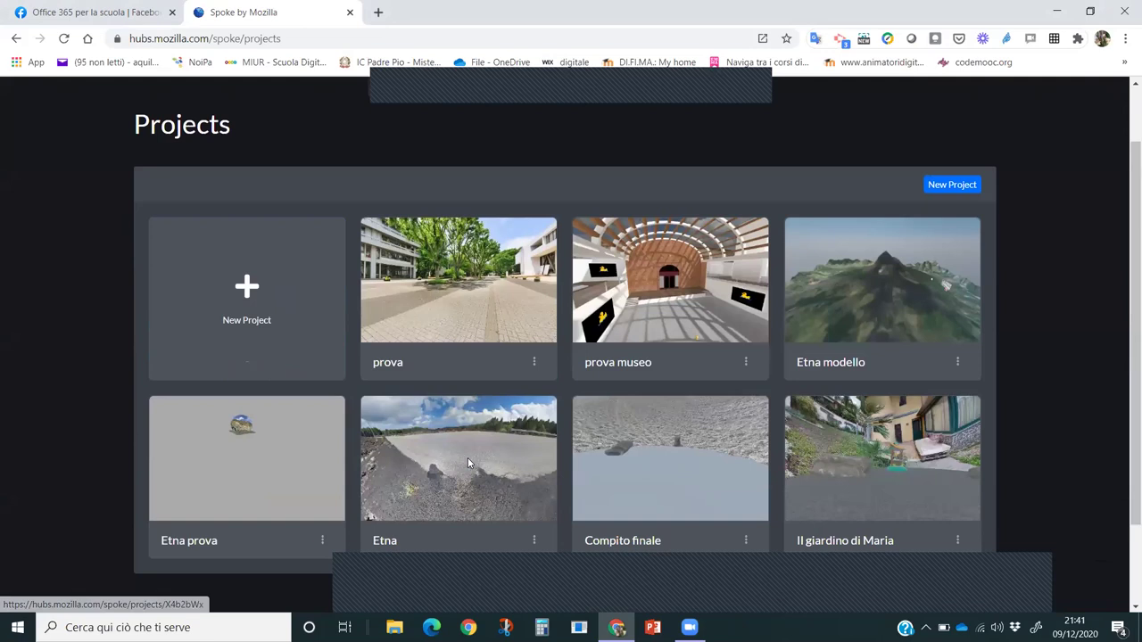
scroll(467, 458, "up", 2)
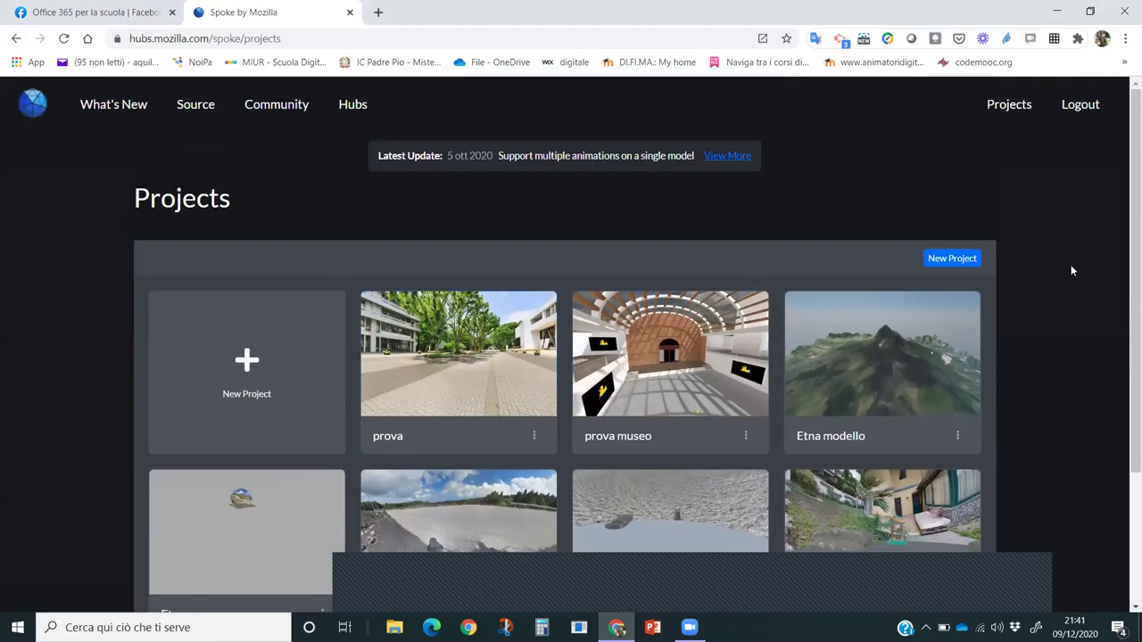
Step: Create a new project based on the featured scene Hello WebXR Main Hall
left_click(954, 260)
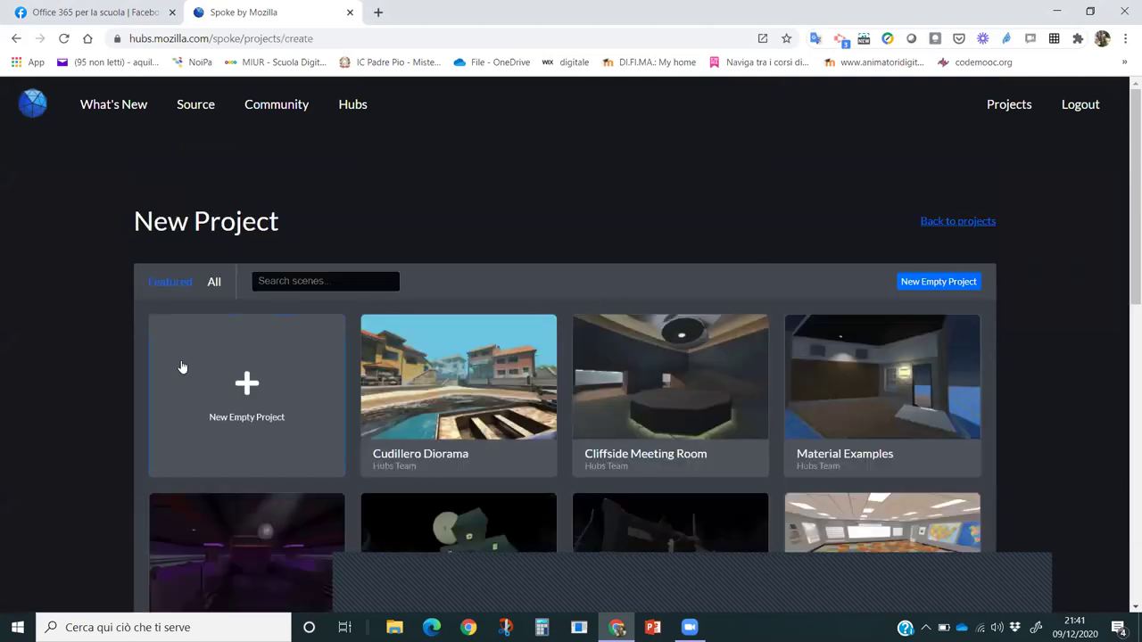
scroll(179, 364, "down", 1)
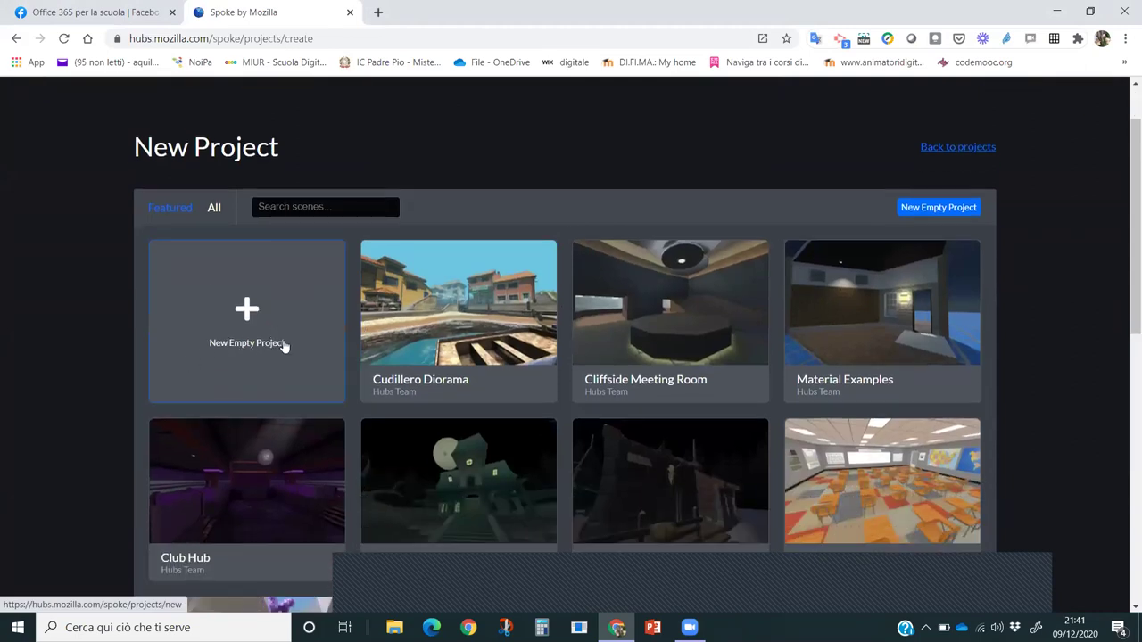
scroll(433, 393, "down", 1)
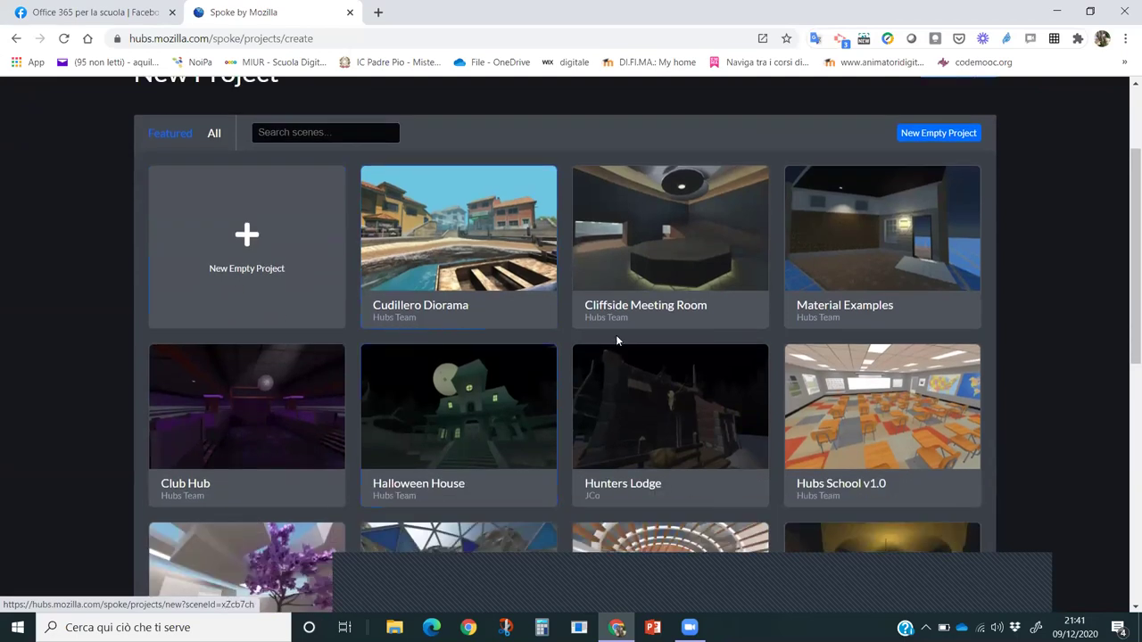
scroll(603, 425, "down", 1)
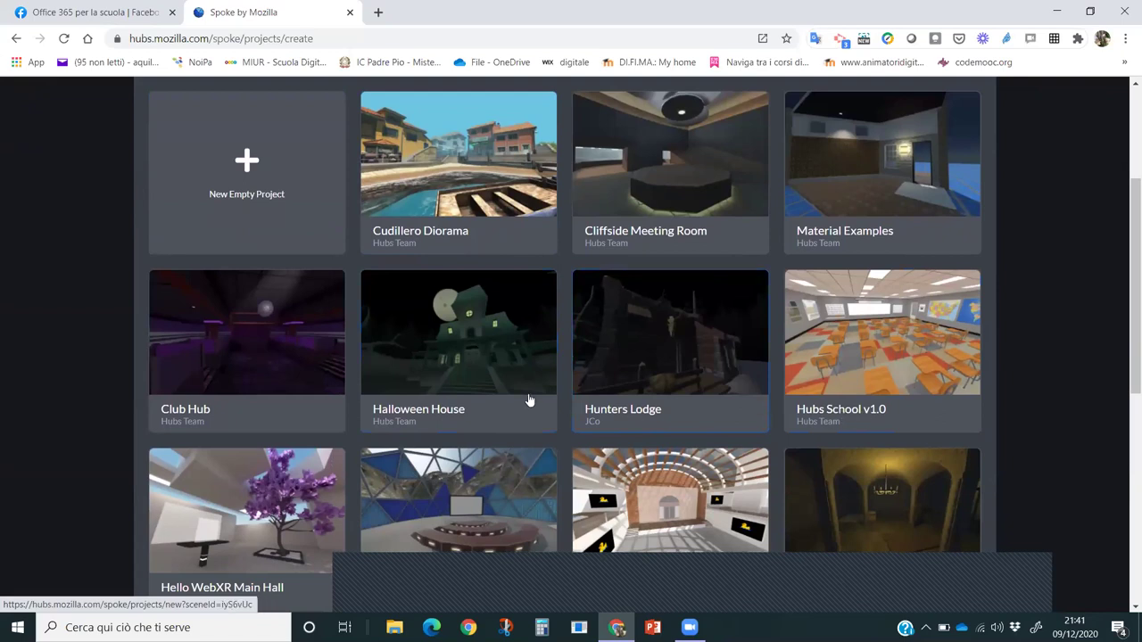
scroll(529, 401, "down", 1)
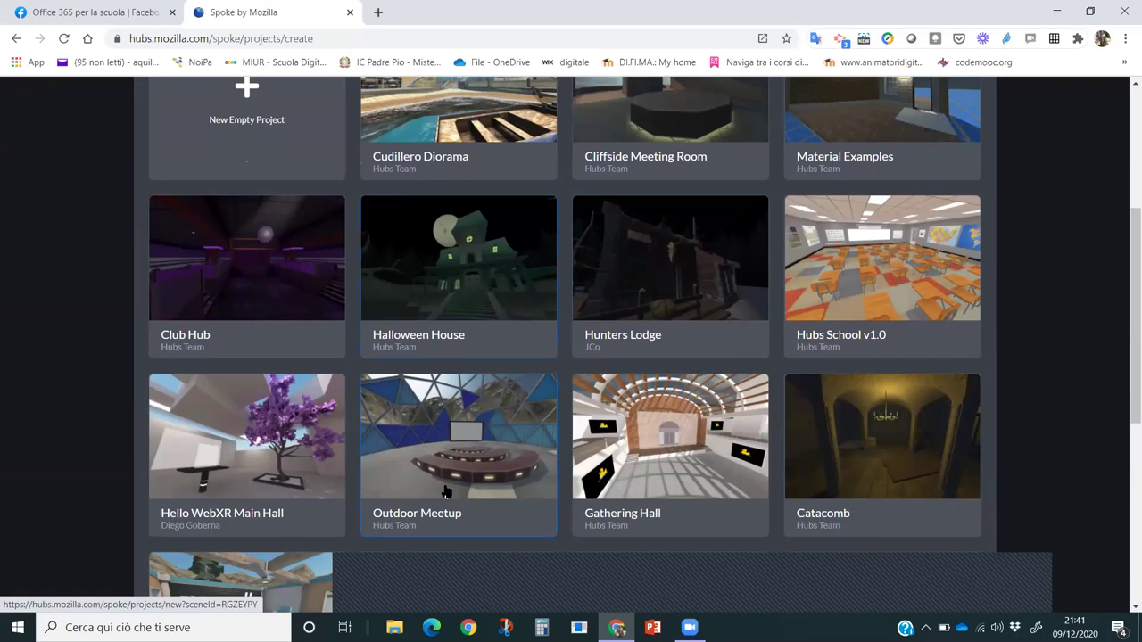
left_click(246, 450)
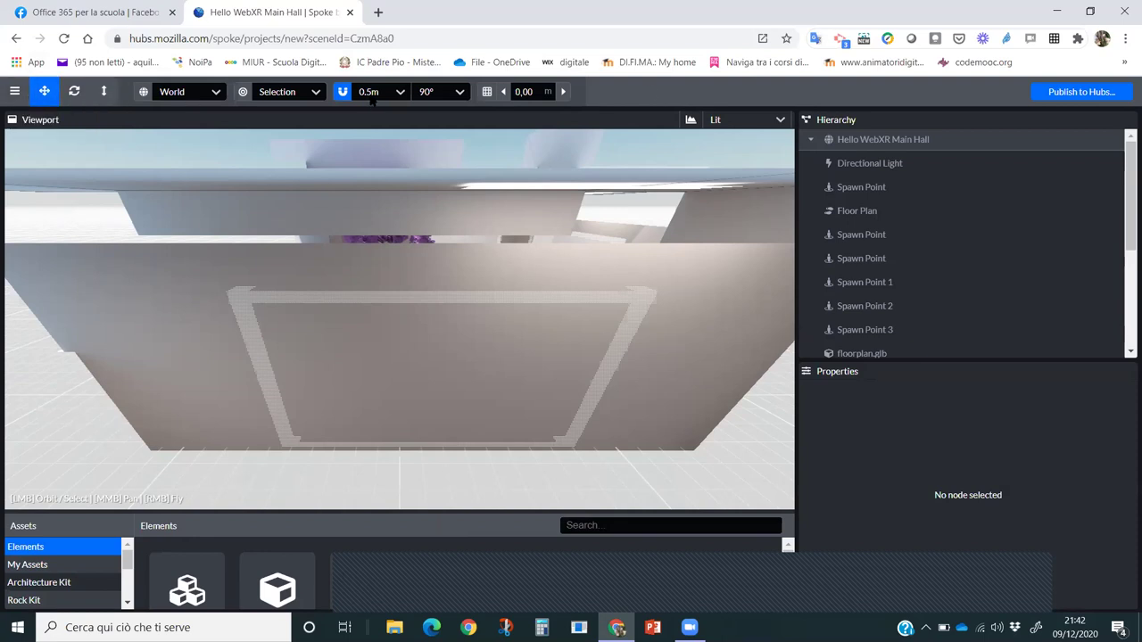
left_click(15, 91)
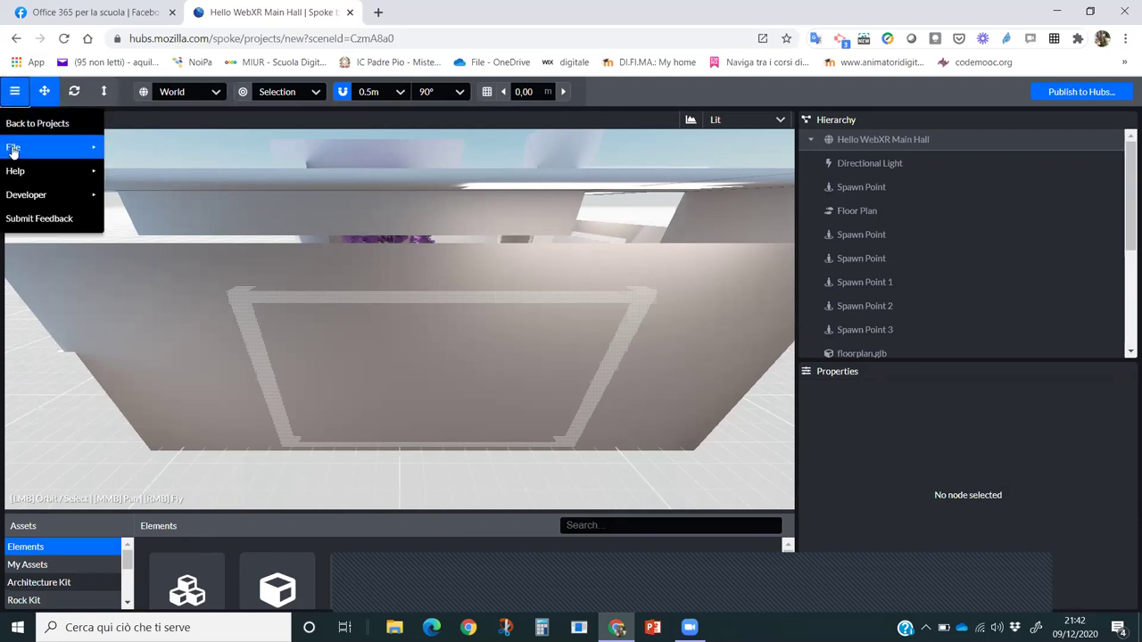
mouse_move(18, 147)
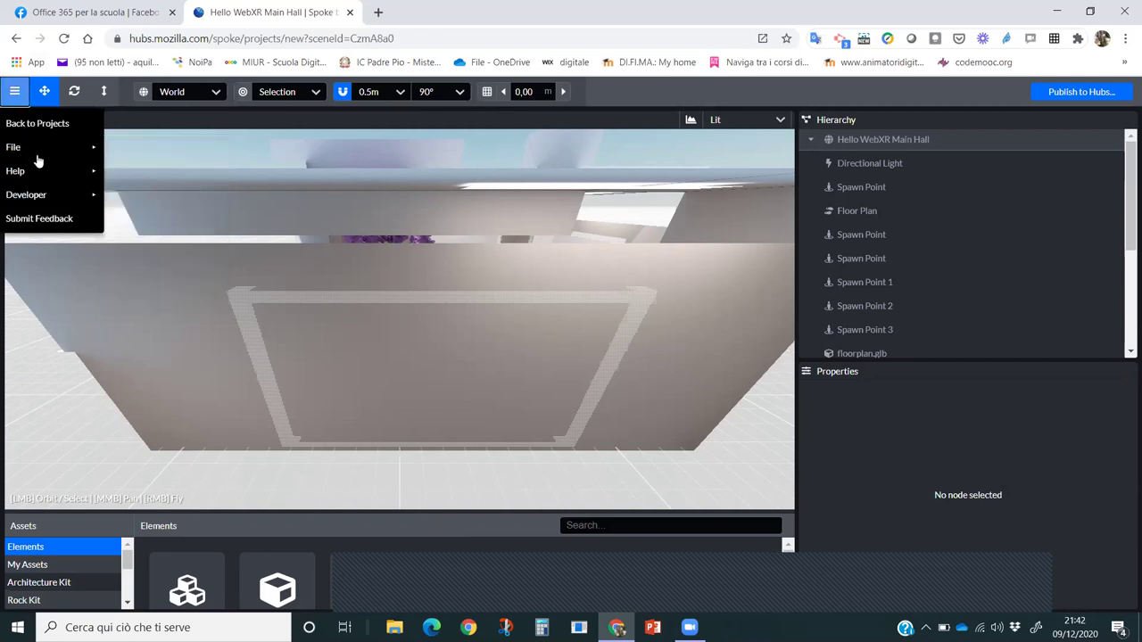
mouse_move(22, 170)
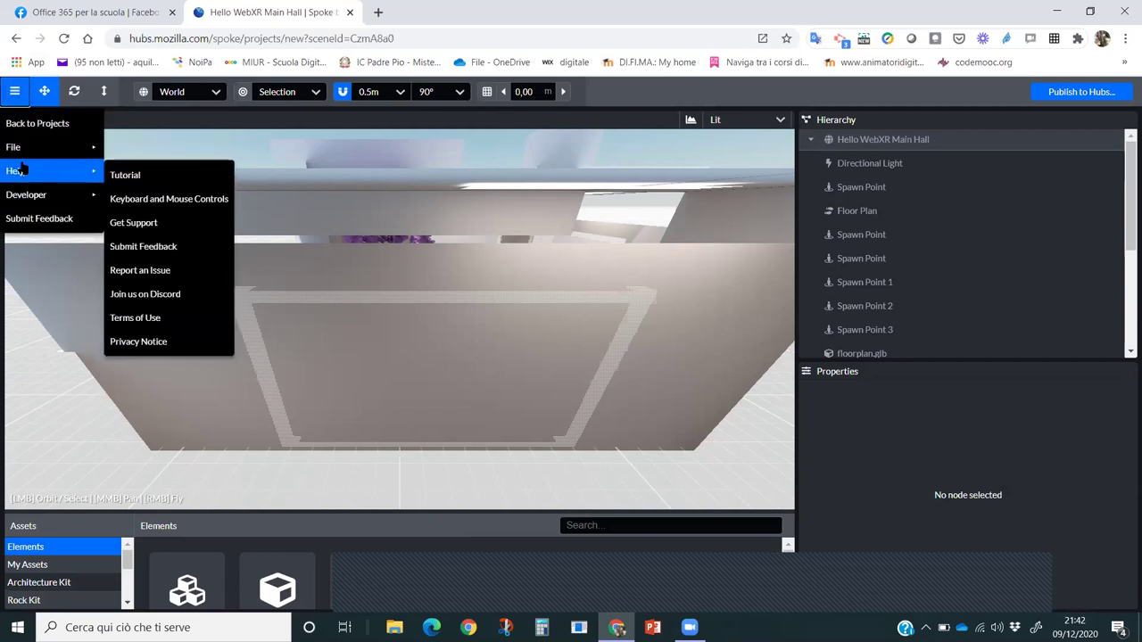
Step: Select the hall model and move it 0.50 m along the X axis with the Translate tool
left_click(38, 267)
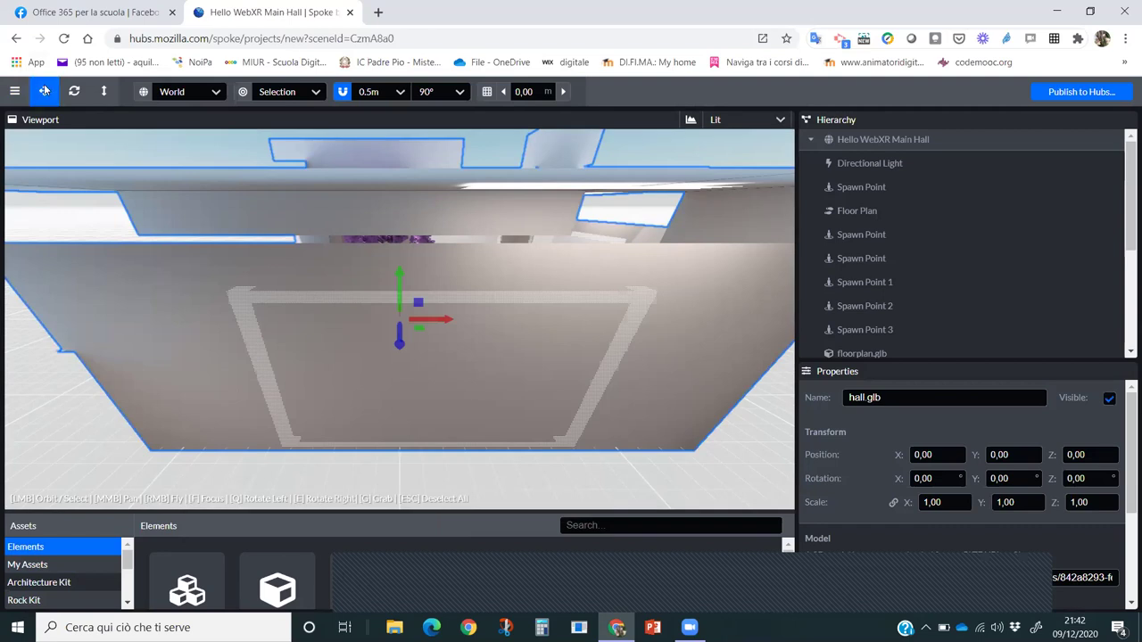
left_click(44, 91)
left_click_drag(437, 318, 402, 333)
left_click(400, 350)
left_click_drag(329, 301, 468, 309)
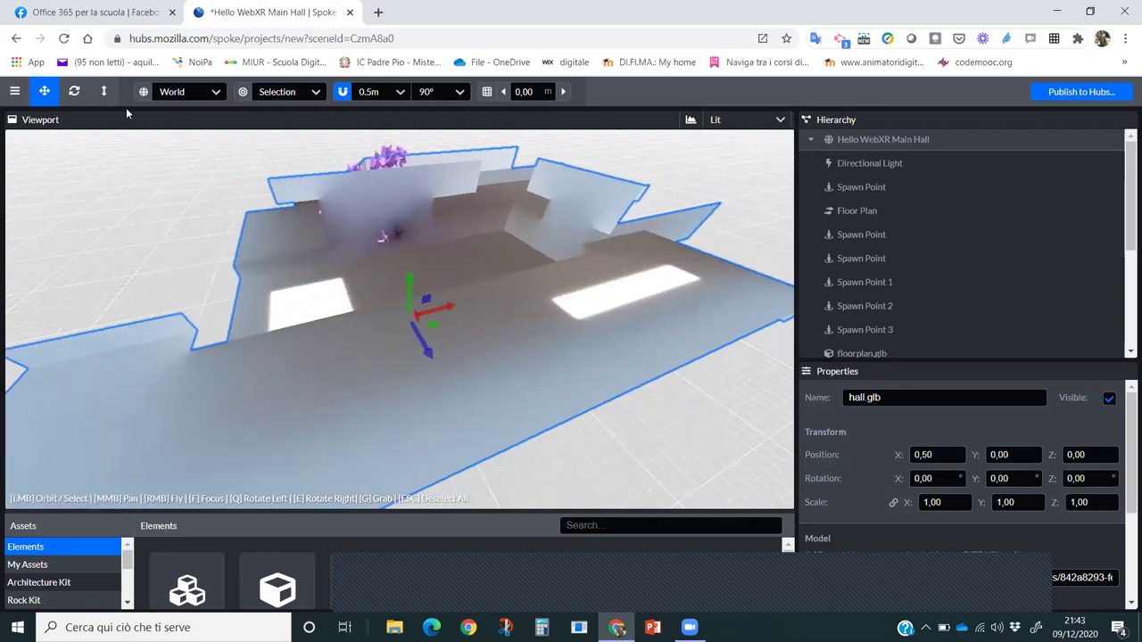
Step: Activate the Rotate tool and select the purple tree model inside the hall
left_click(75, 93)
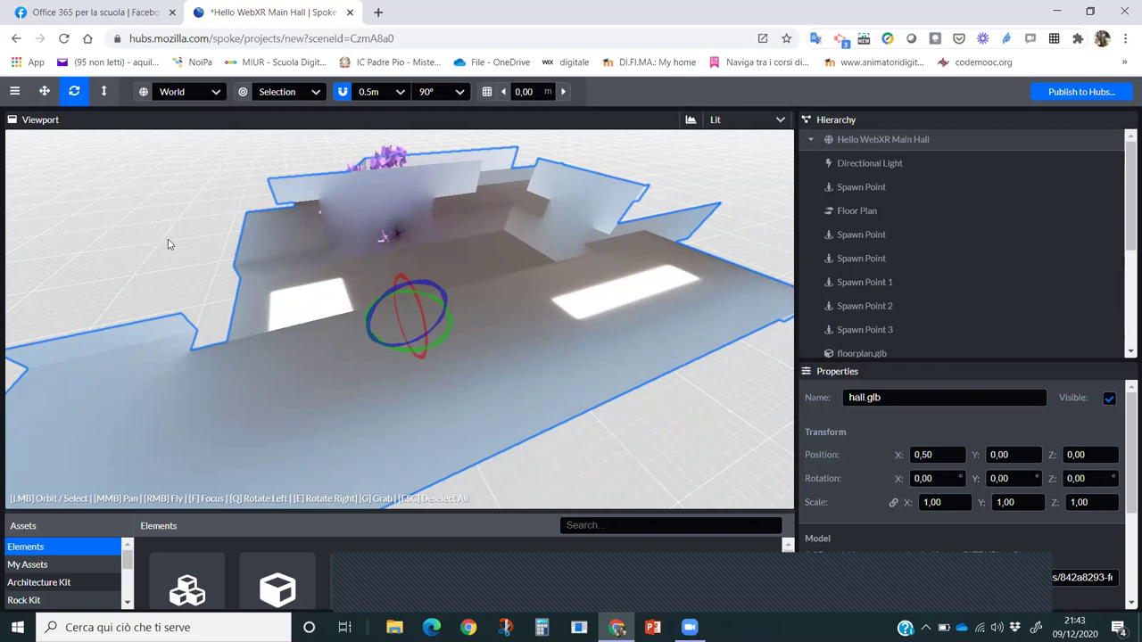
scroll(256, 298, "up", 5)
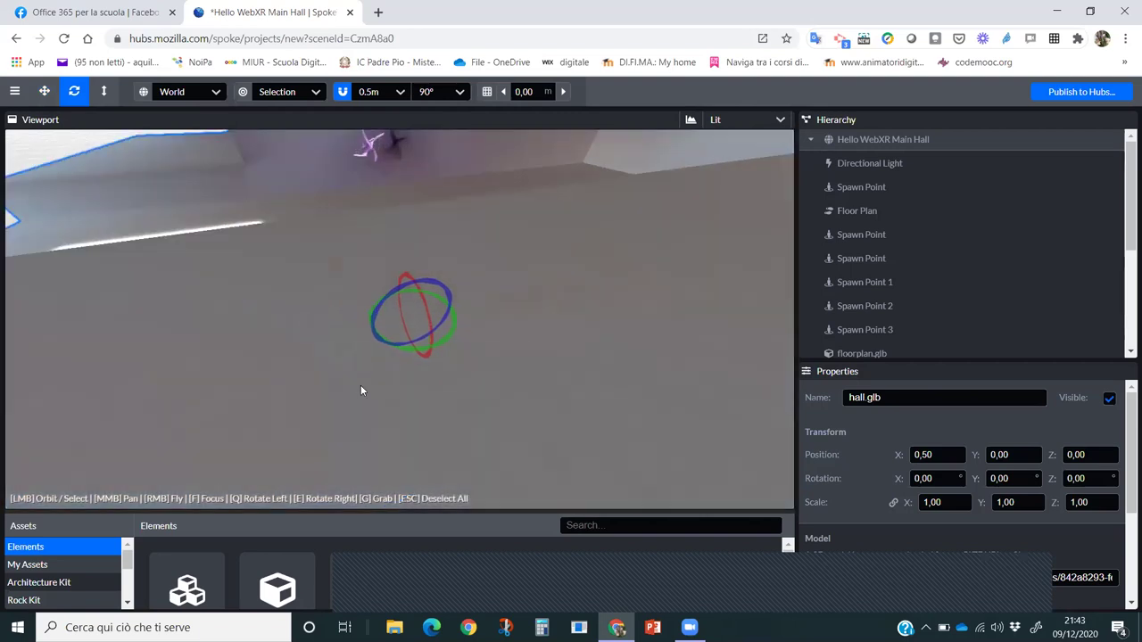
scroll(378, 369, "down", 5)
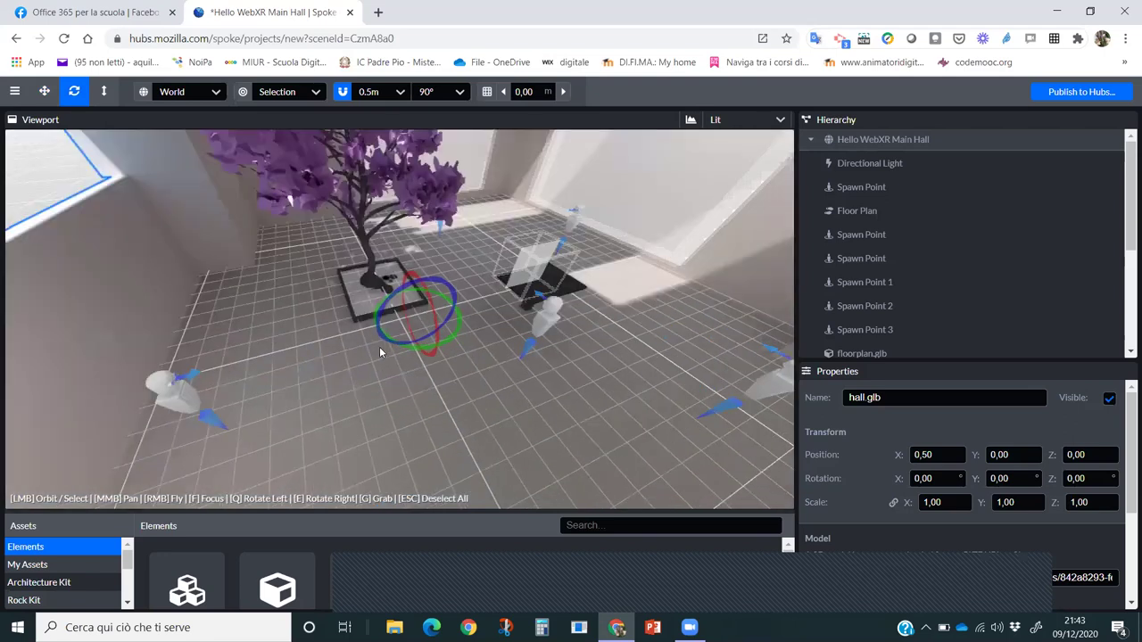
scroll(379, 347, "up", 4)
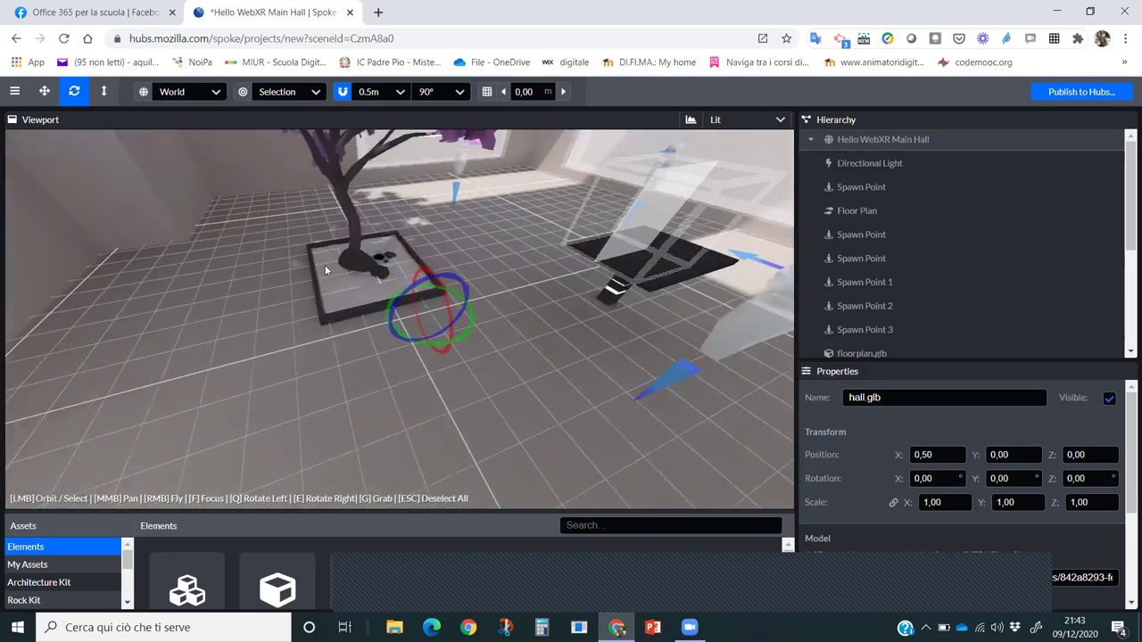
scroll(325, 265, "down", 4)
left_click(373, 273)
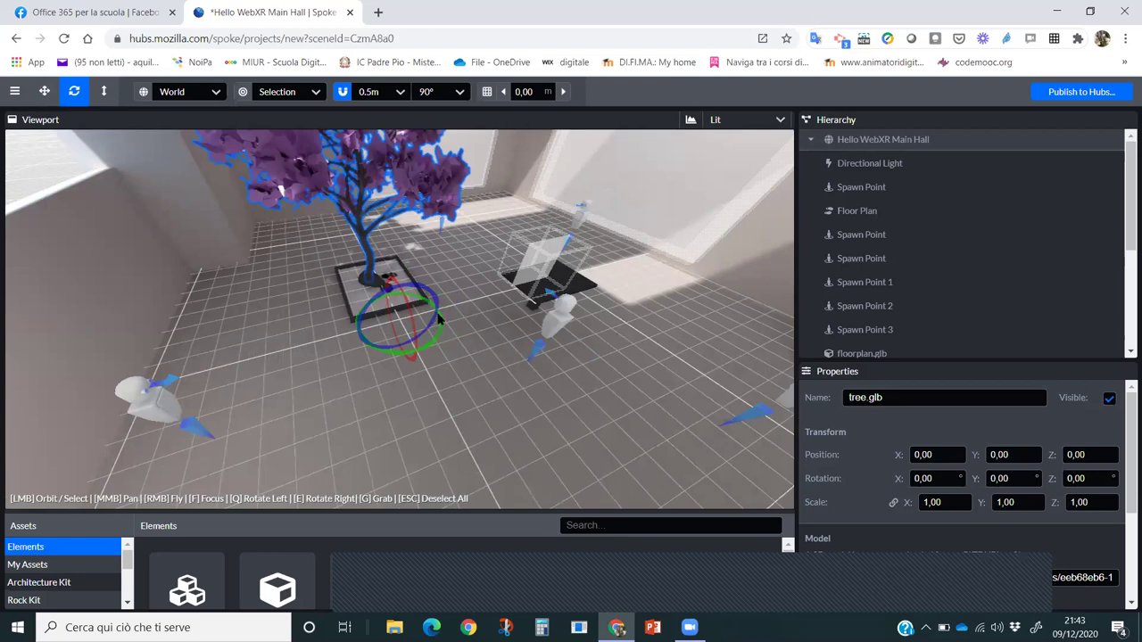
Step: Try to move the tree along its Z axis with the Translate tool
scroll(432, 302, "up", 6)
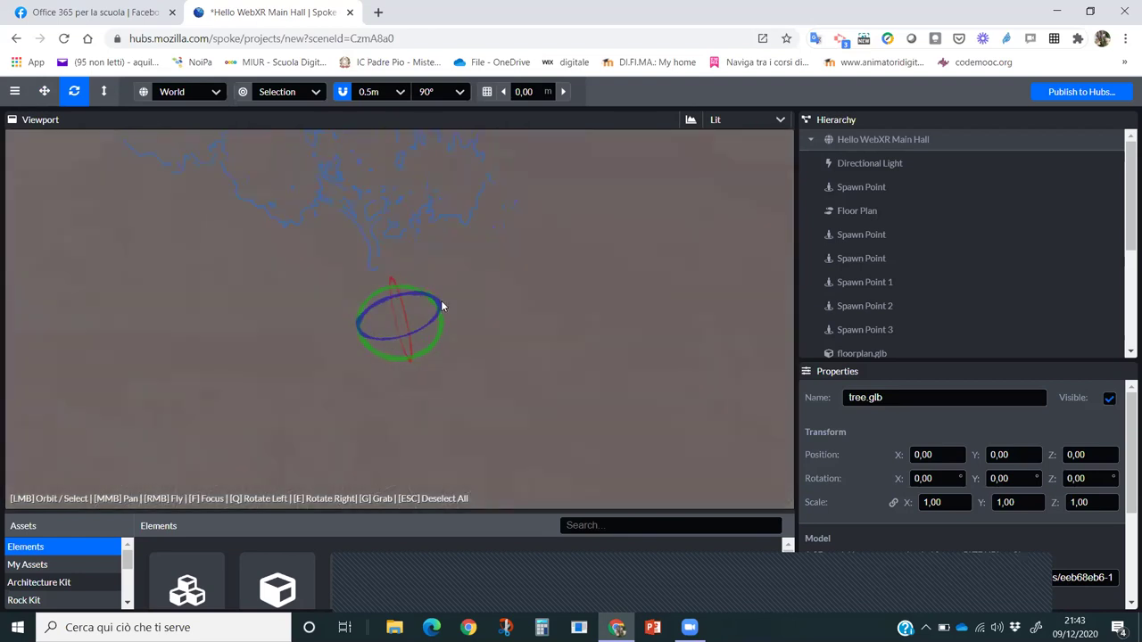
scroll(441, 300, "down", 8)
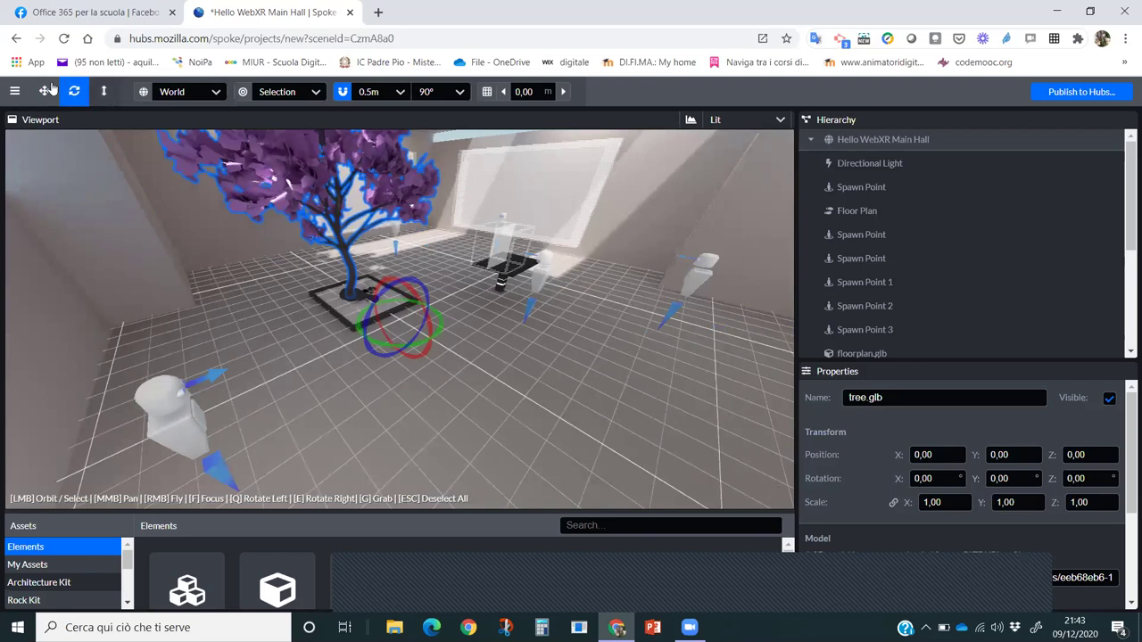
left_click(44, 91)
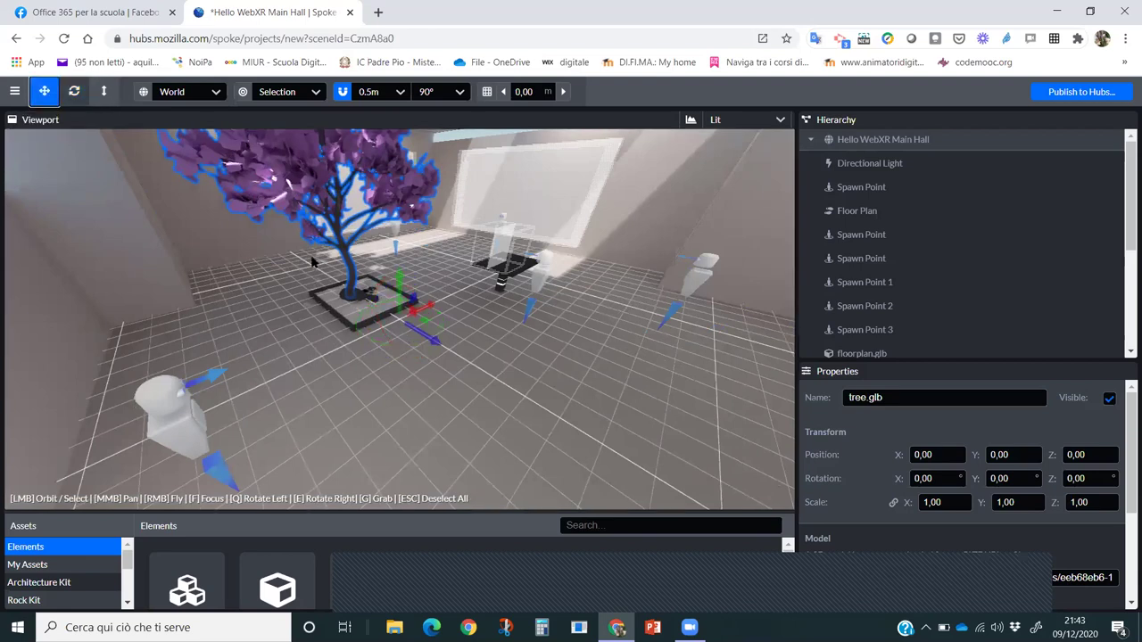
left_click_drag(434, 343, 384, 376)
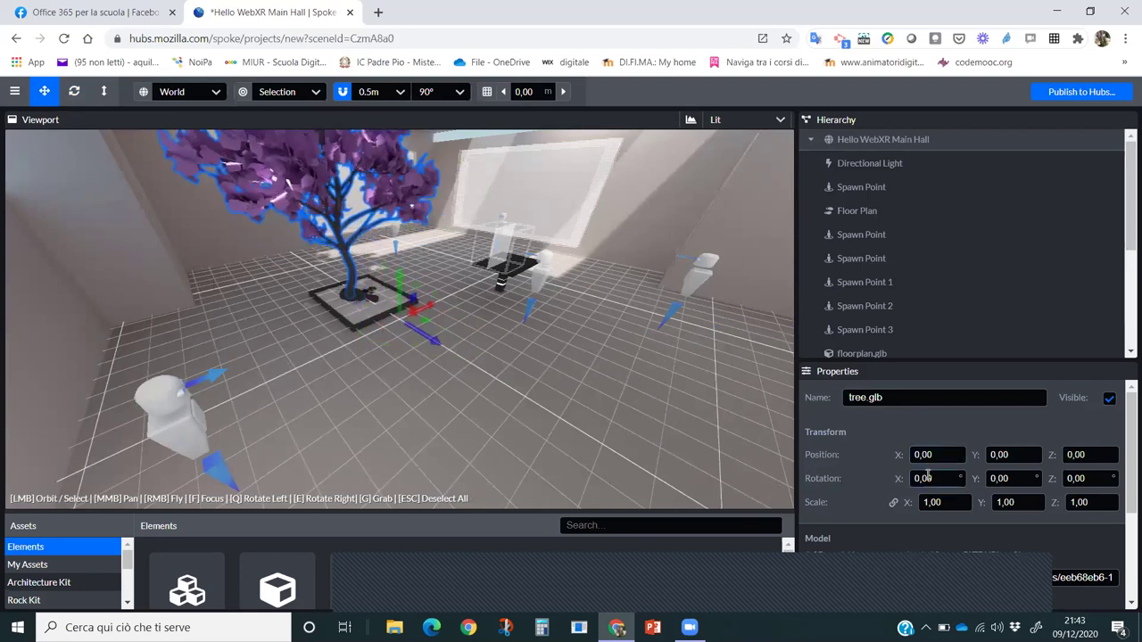
Step: Scale the tree uniformly to 1.30 with the Scale tool
left_click(105, 92)
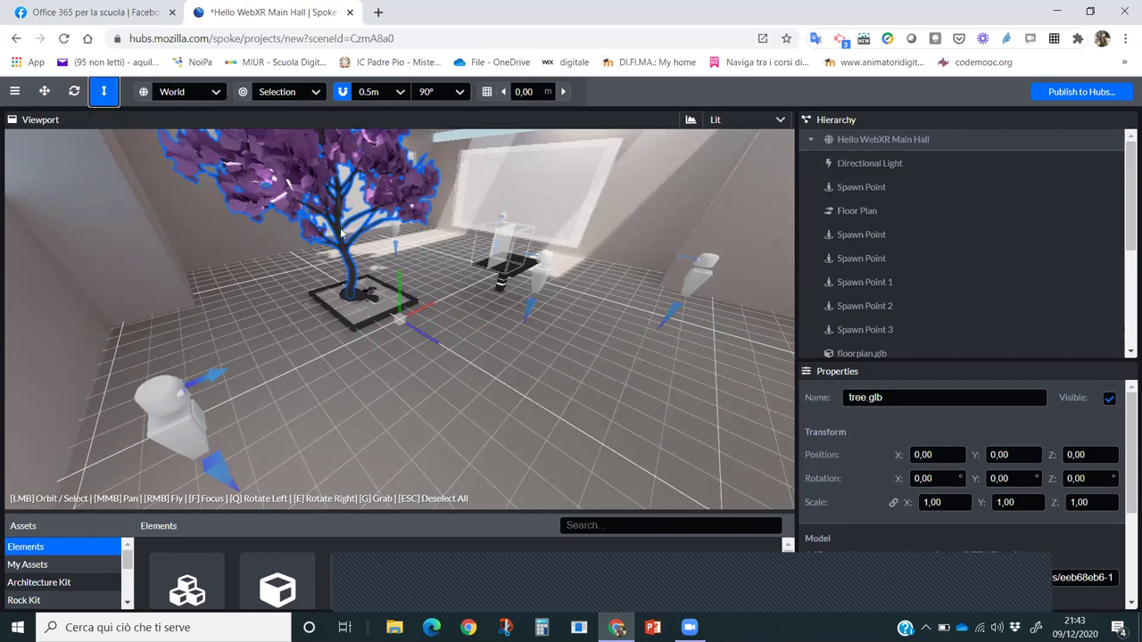
scroll(333, 232, "down", 5)
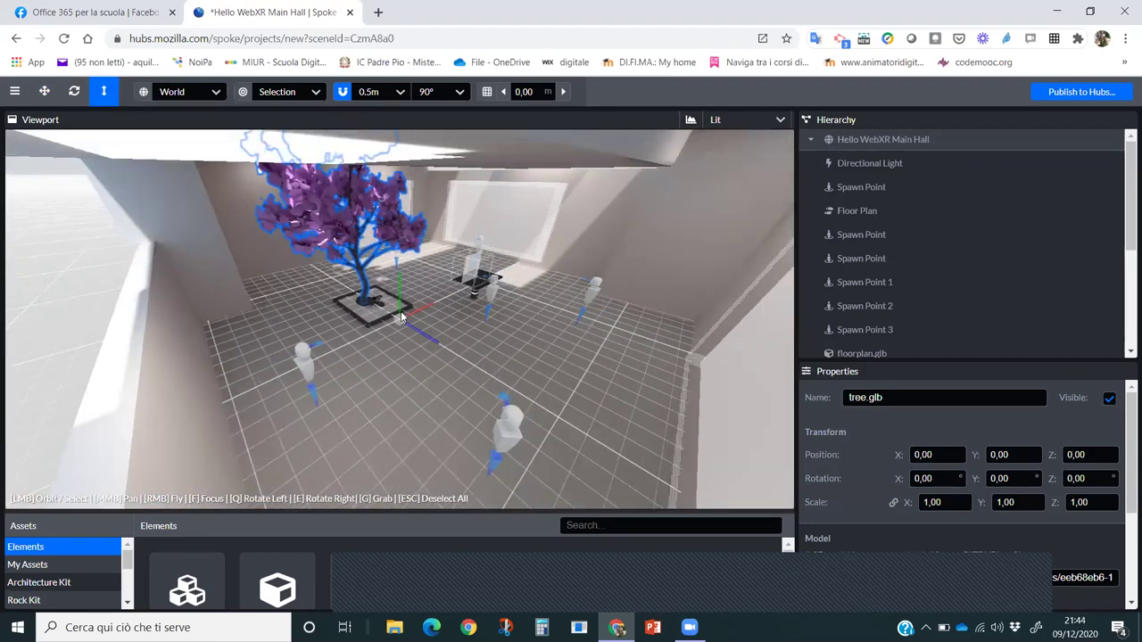
mouse_move(401, 321)
left_mouse_down()
mouse_move(358, 328)
mouse_move(392, 328)
left_mouse_up()
key("ctrl+z")
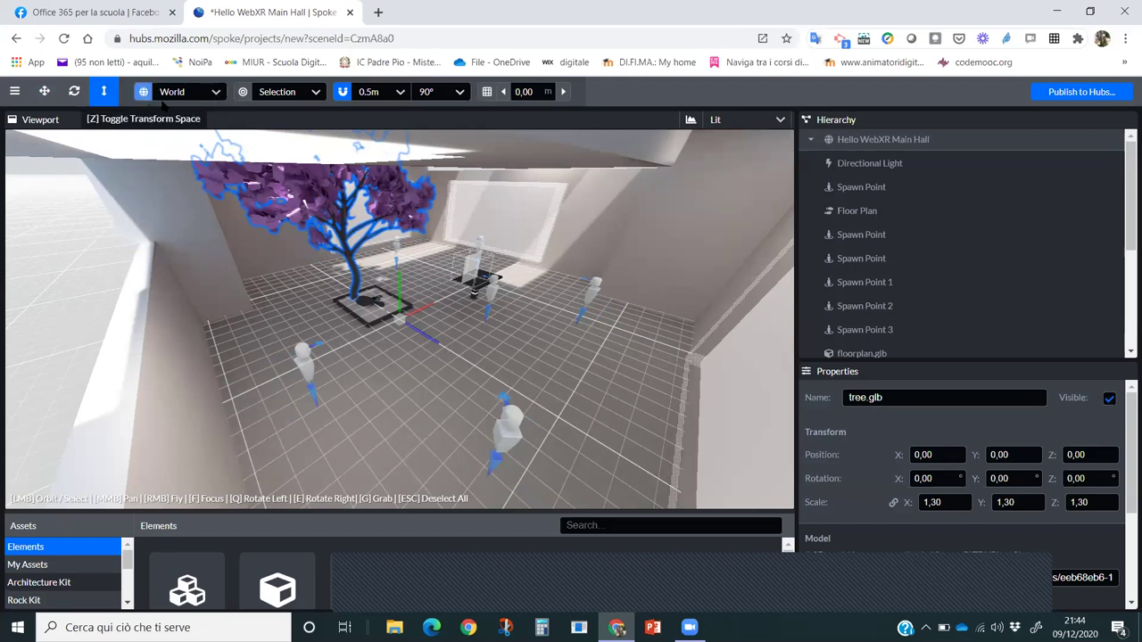
Step: Change the transform space to Selection while the tree is selected
left_click(145, 93)
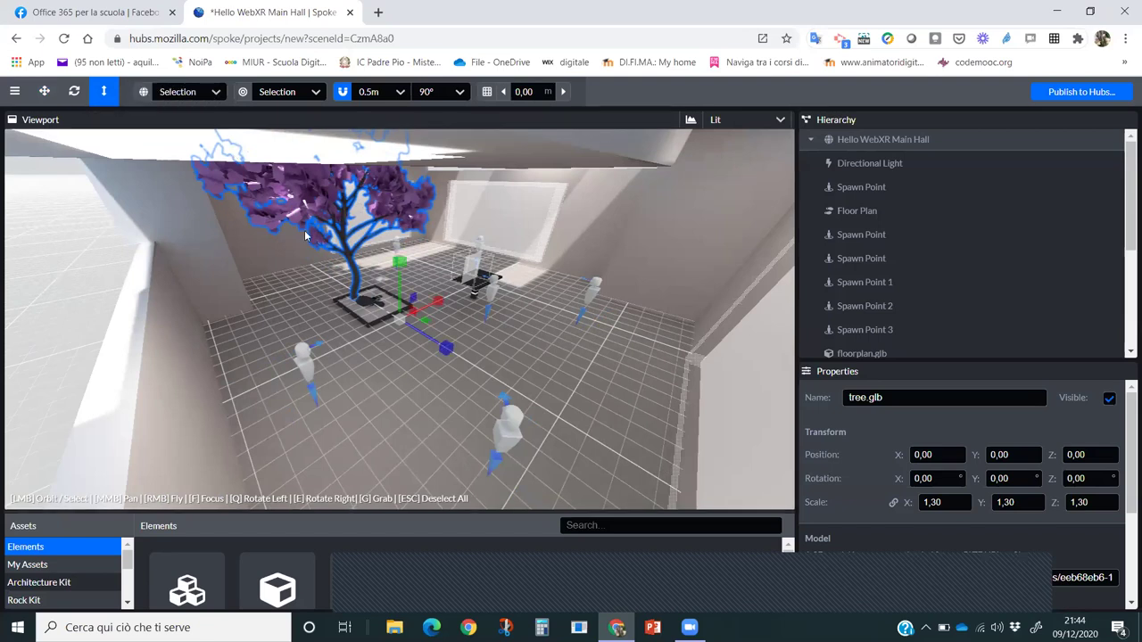
key("f")
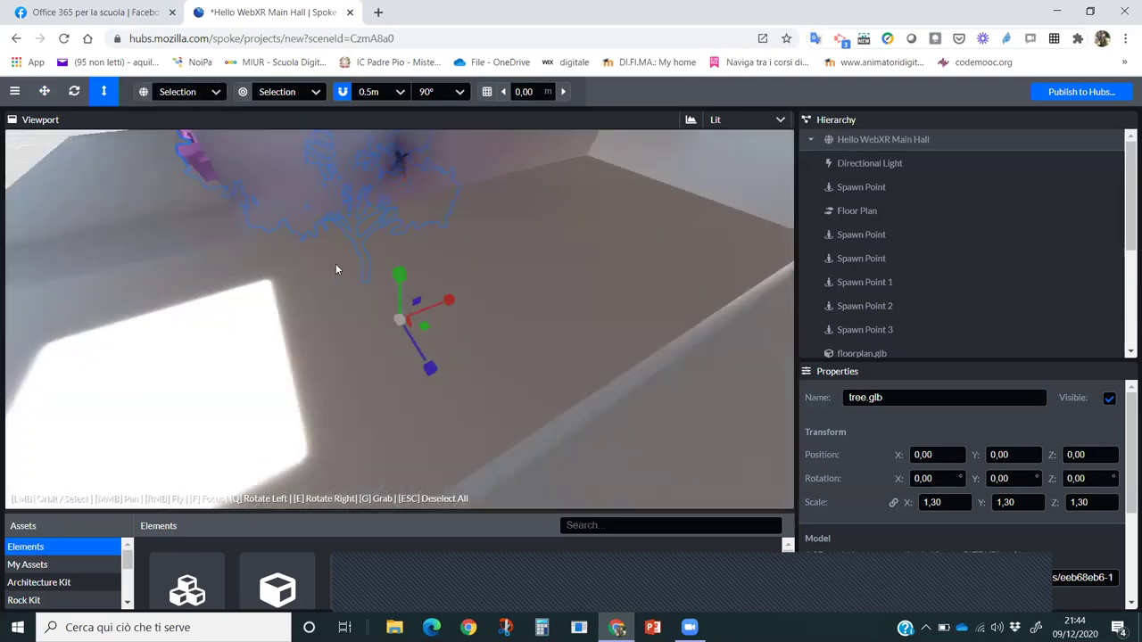
scroll(335, 269, "down", 5)
mouse_move(357, 259)
left_mouse_down()
mouse_move(382, 249)
mouse_move(361, 249)
left_mouse_up()
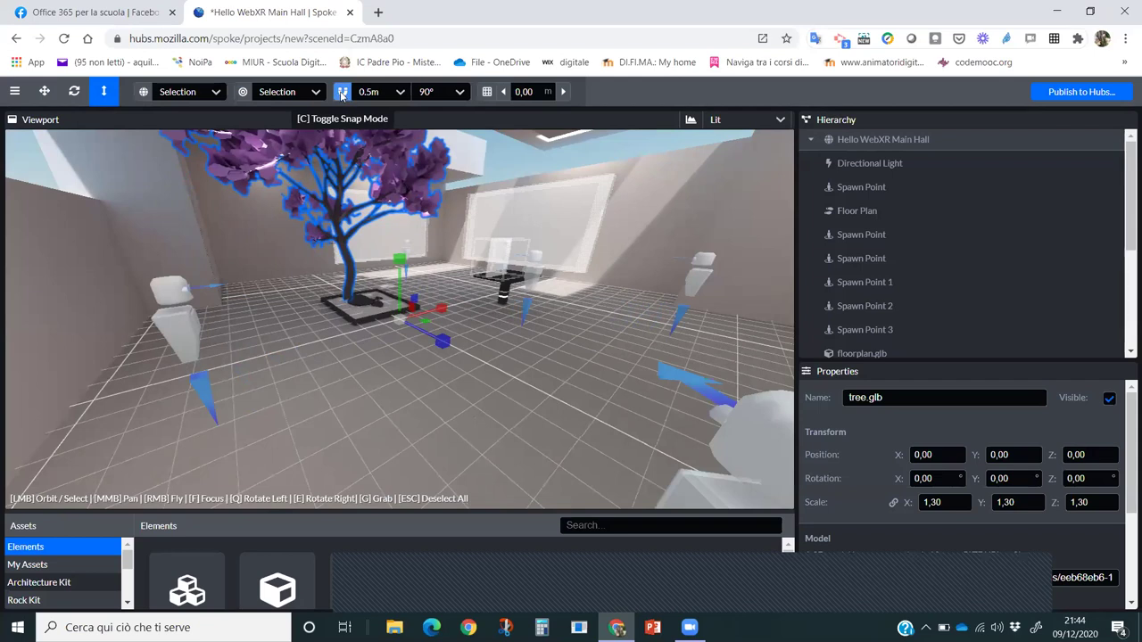
left_click(342, 92)
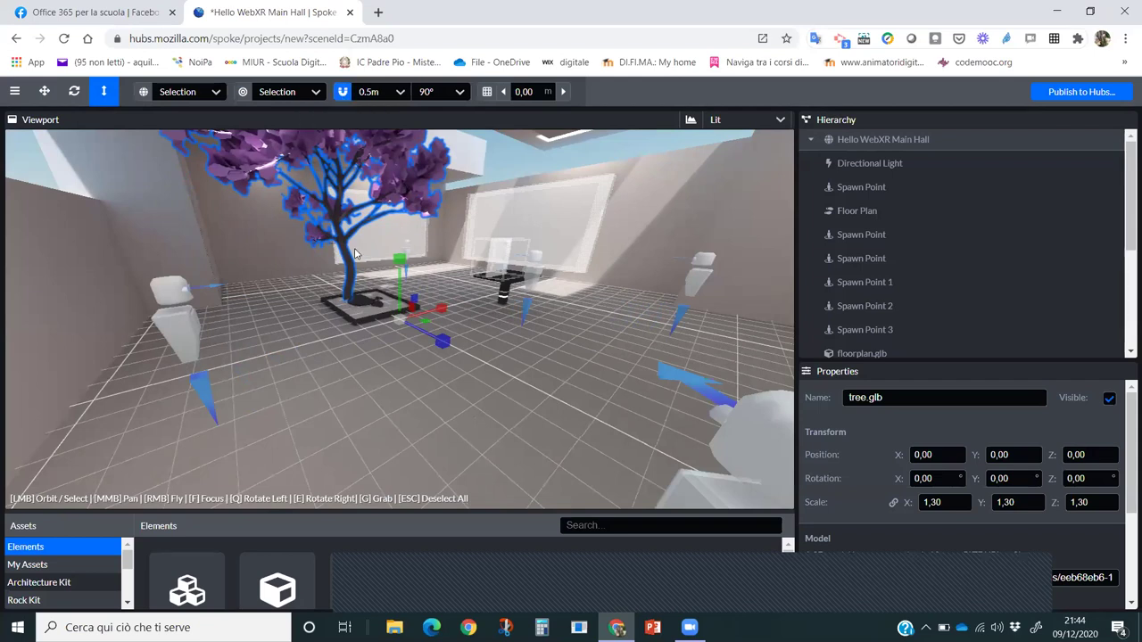
left_click(394, 93)
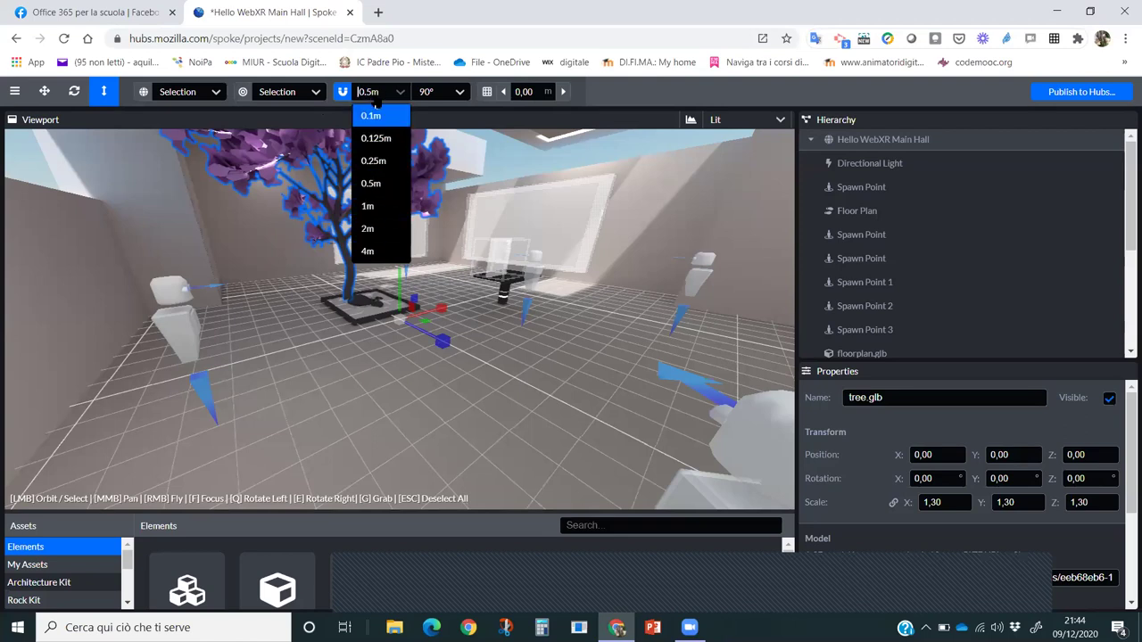
left_click(369, 336)
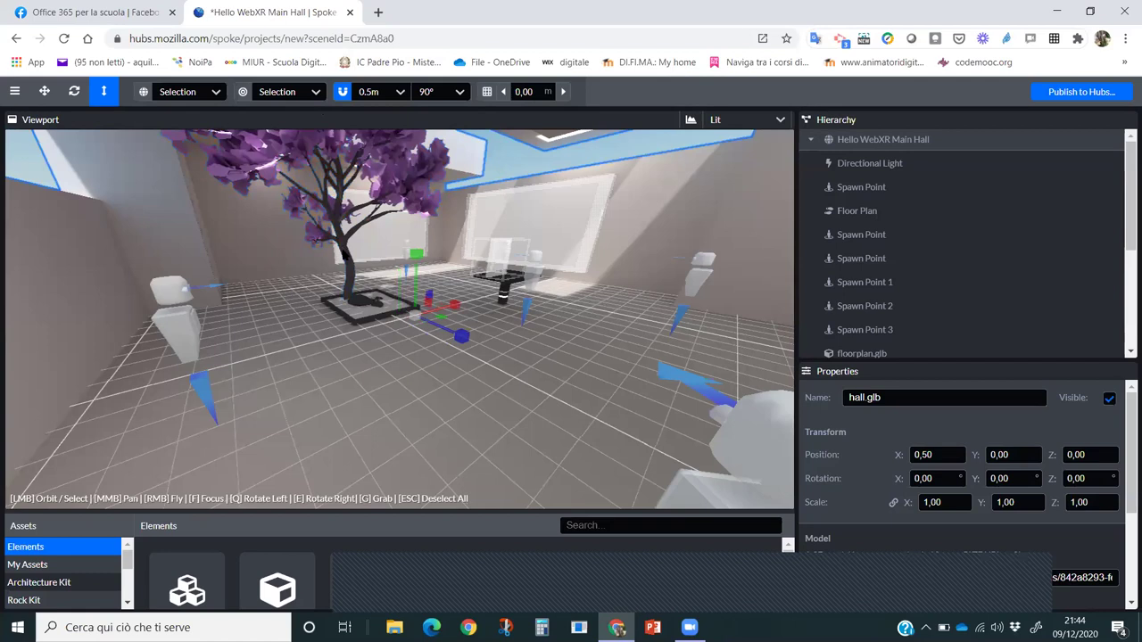
Step: Select the purple tree again and activate the Translate tool for it
left_click(348, 254)
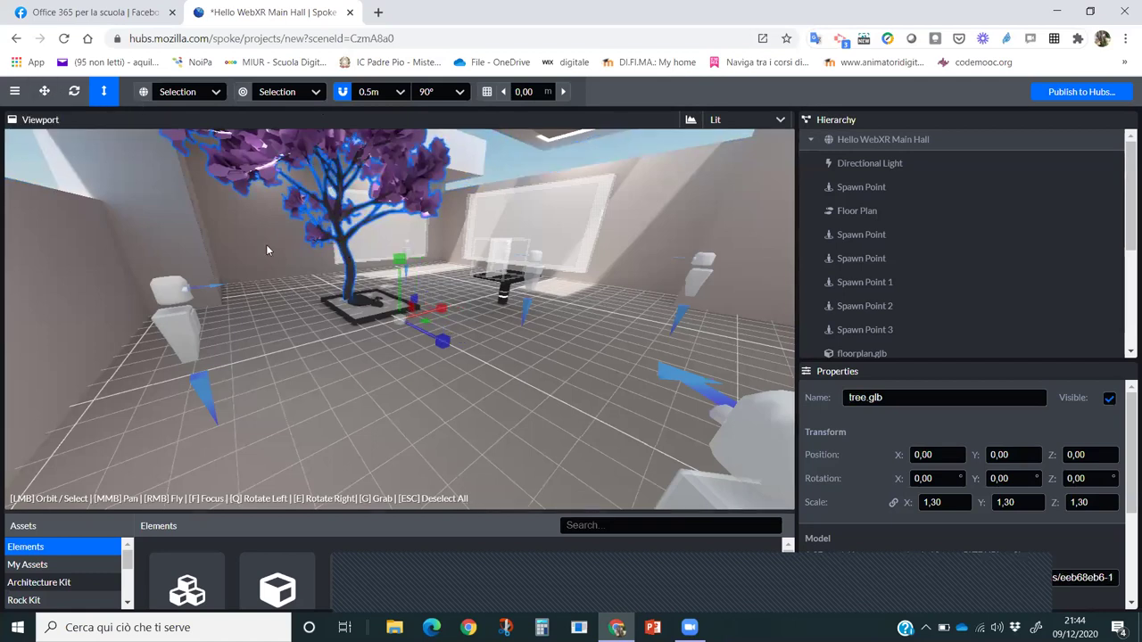
left_click(44, 91)
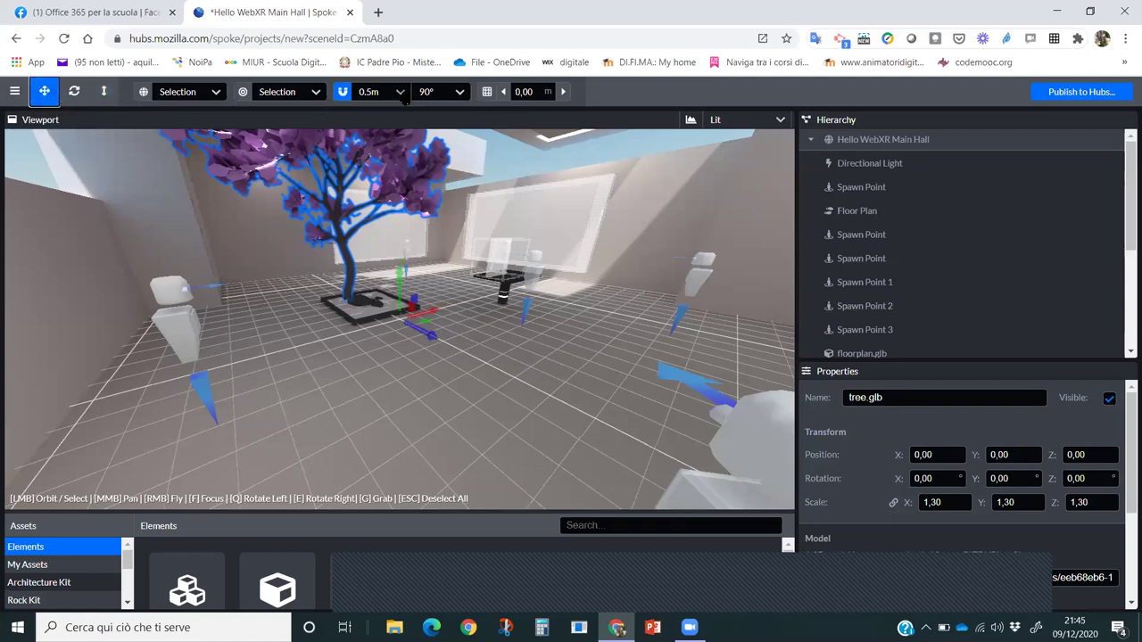
Step: Review the available increments for translation snapping and rotation snapping
left_click(402, 95)
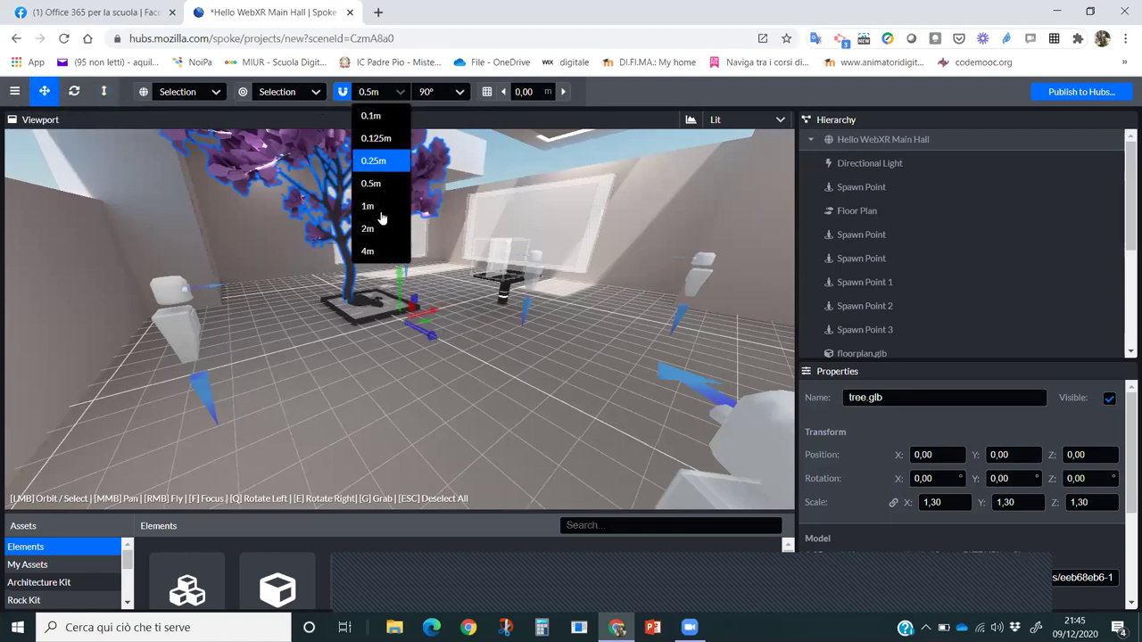
left_click(392, 91)
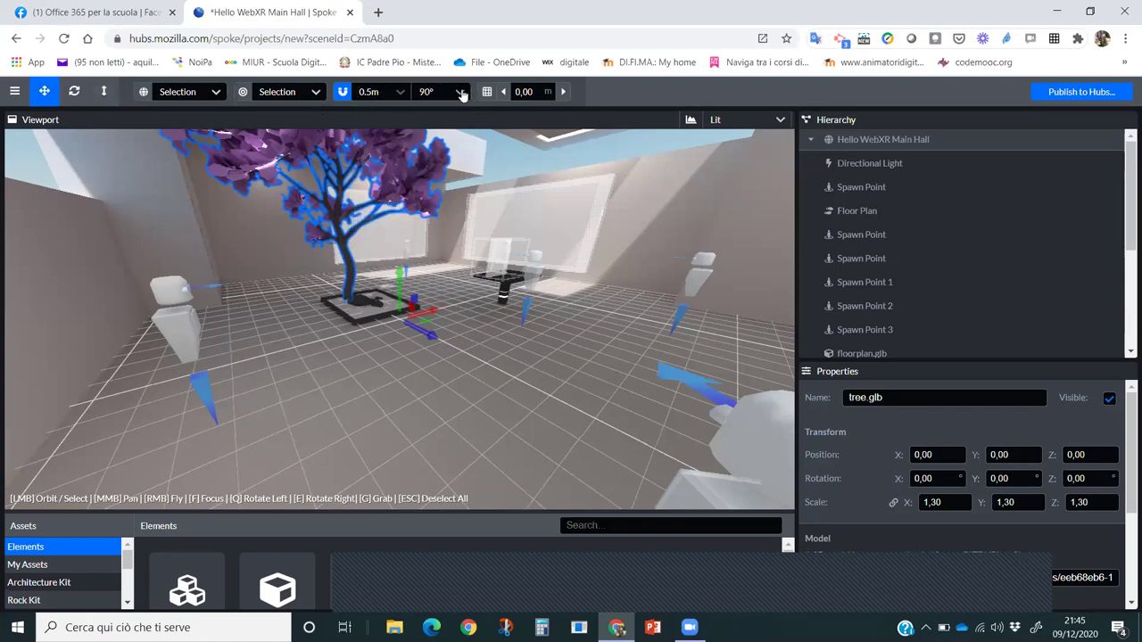
left_click(459, 92)
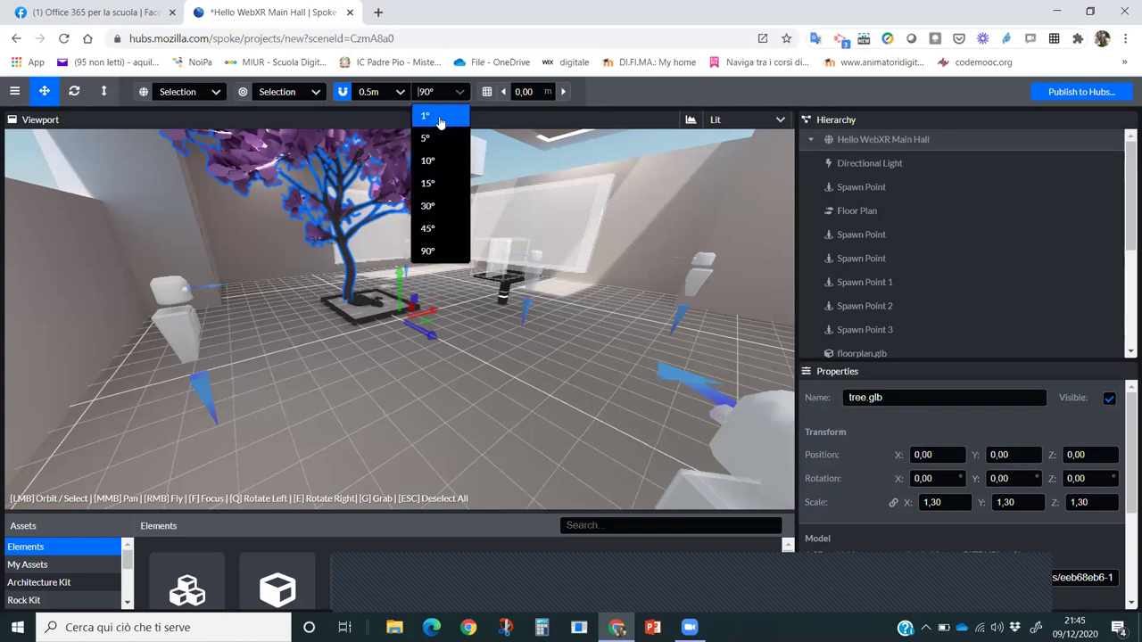
left_click(456, 93)
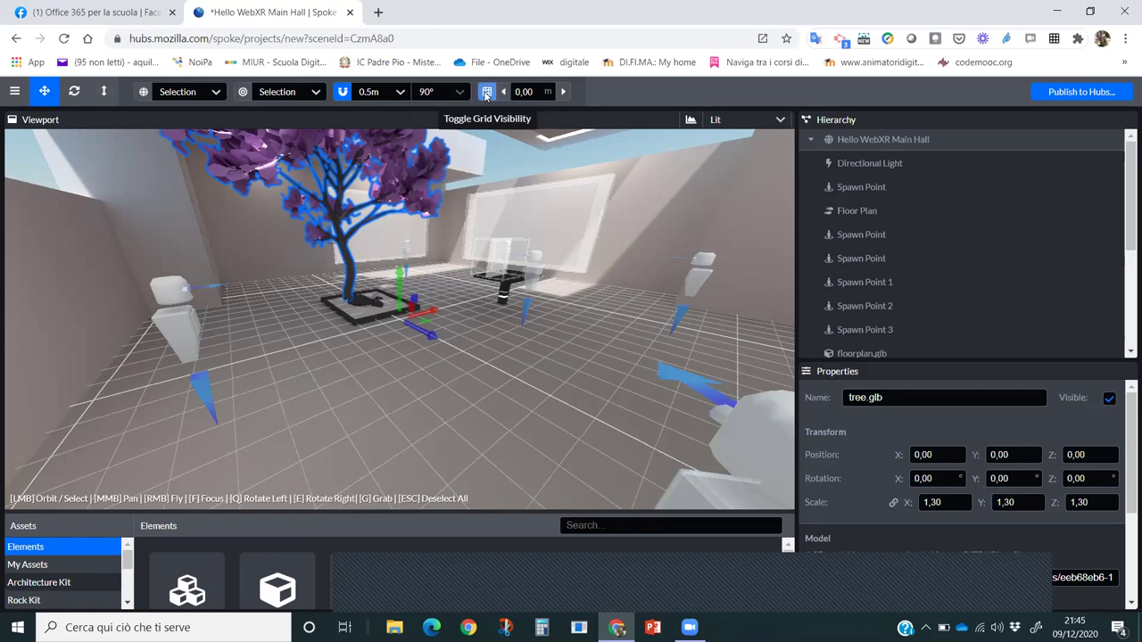
Step: Toggle the grid's visibility off and on, set the grid height to 1 m, and deselect the tree
left_click(486, 93)
left_click(487, 93)
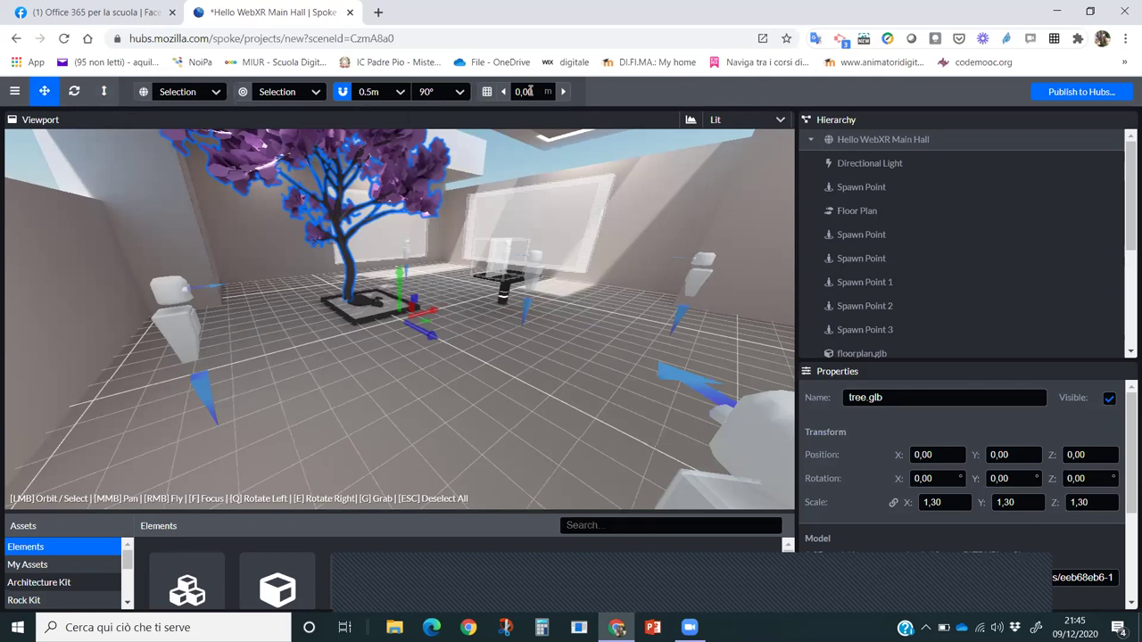
left_click(520, 92)
type("1")
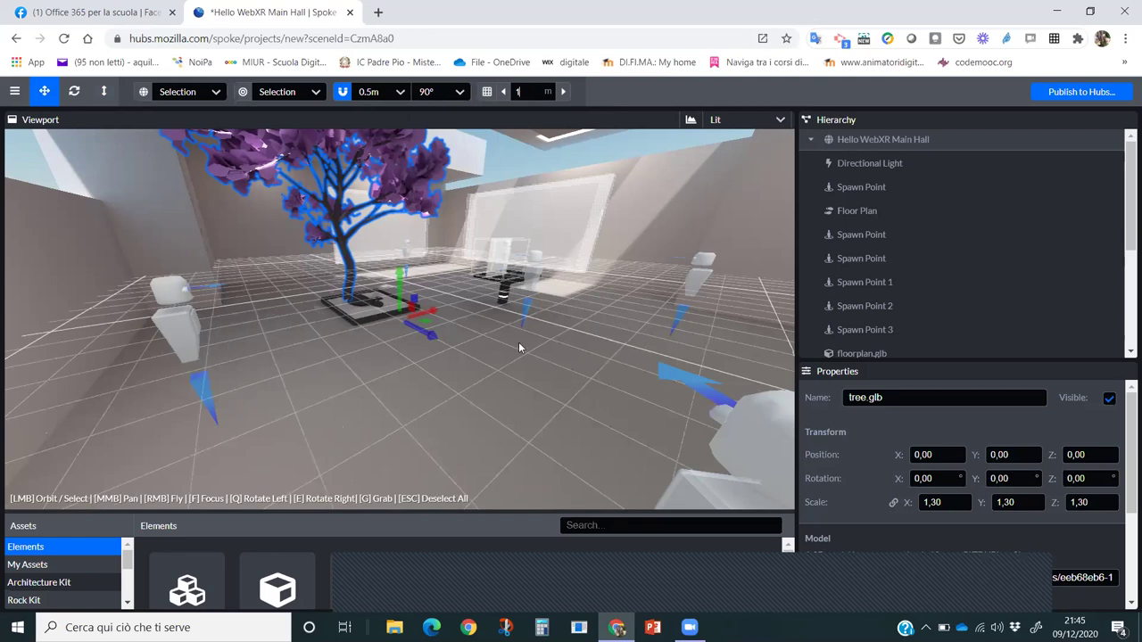
left_click(553, 198)
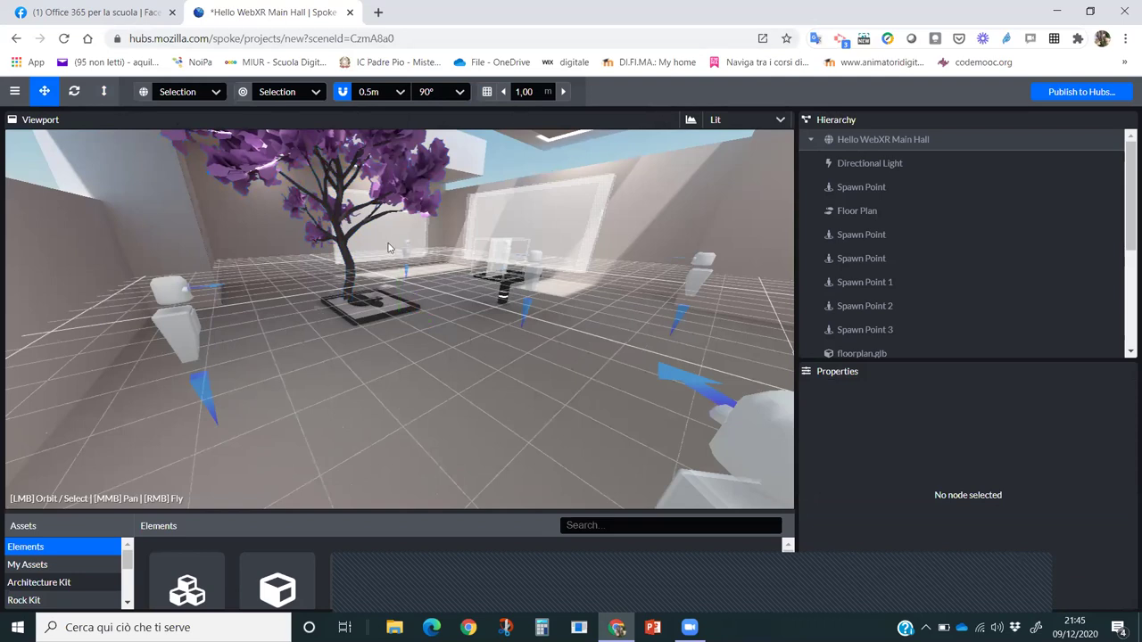
Step: Focus the view in turn on the Directional Light, the first Spawn Point, the Floor Plan and the Spawn Point listed after it
scroll(391, 354, "up", 2)
left_click_drag(391, 353, 535, 344)
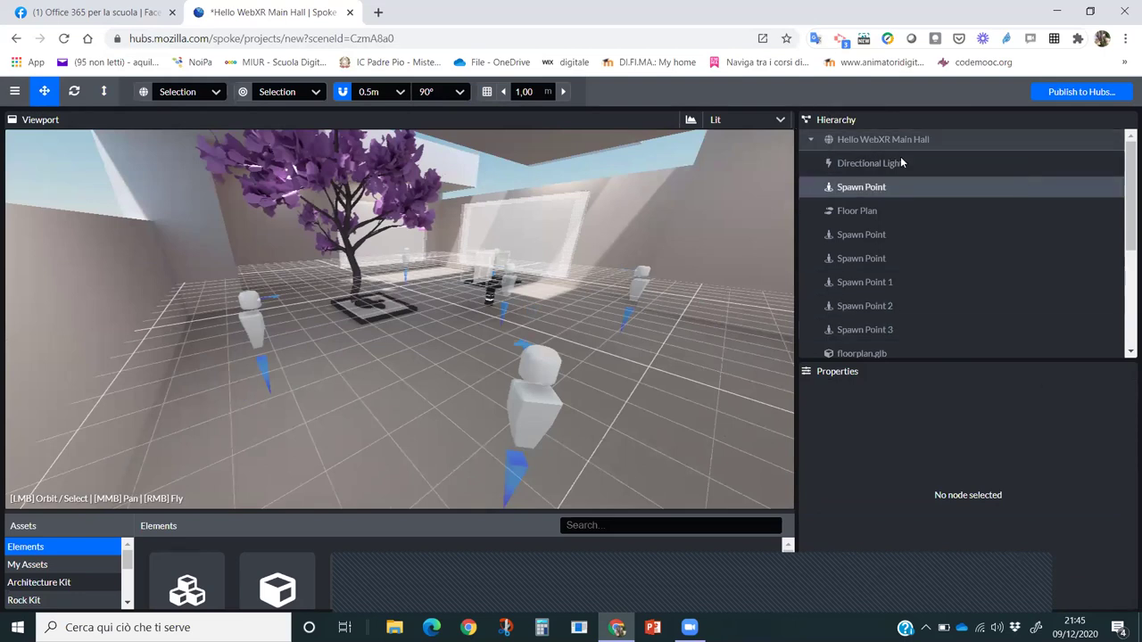
left_click(856, 163)
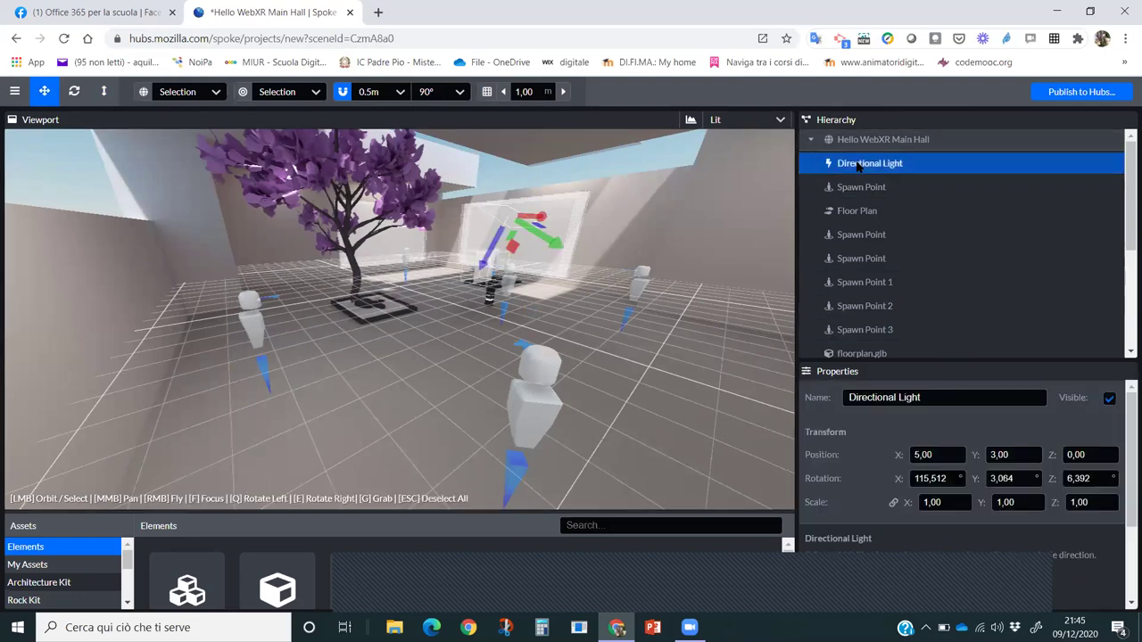
double_click(857, 163)
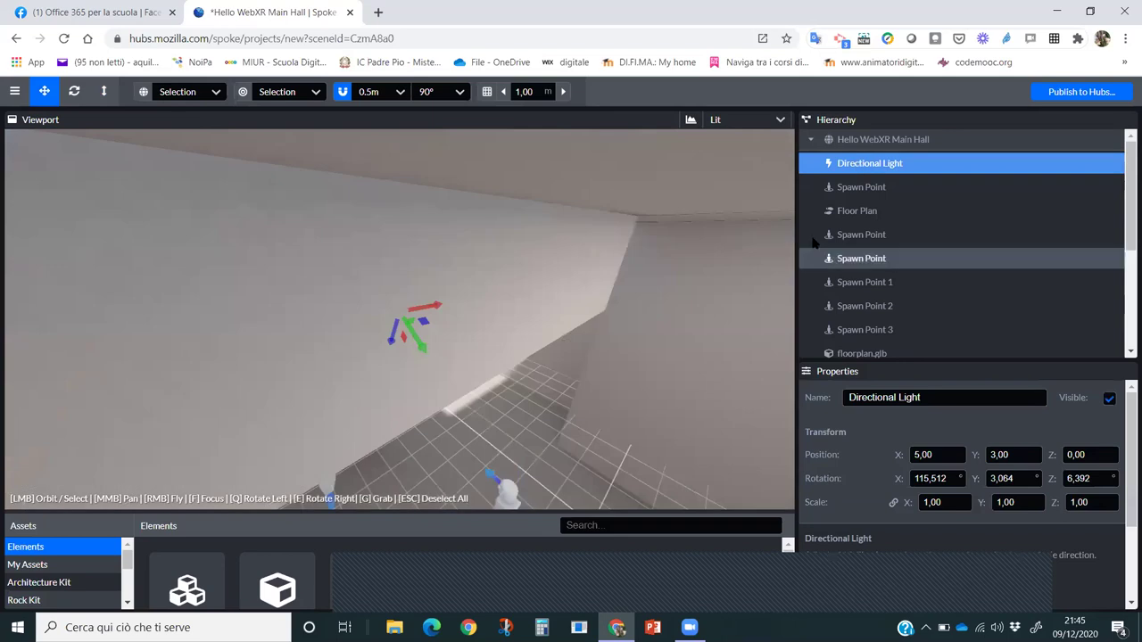
left_click(852, 187)
double_click(850, 187)
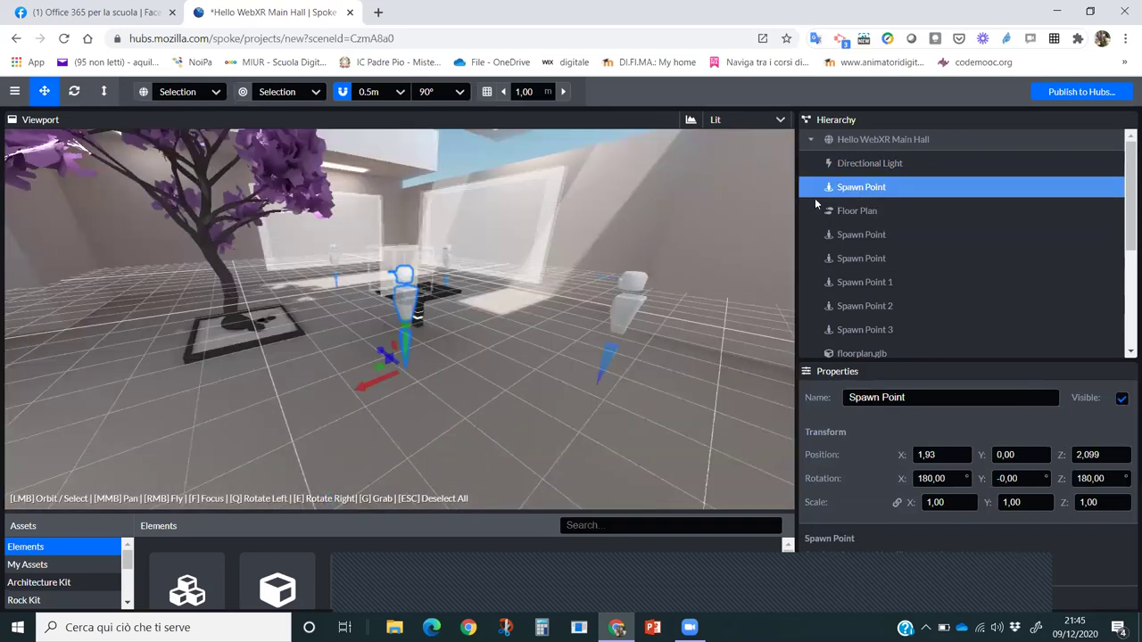
double_click(861, 212)
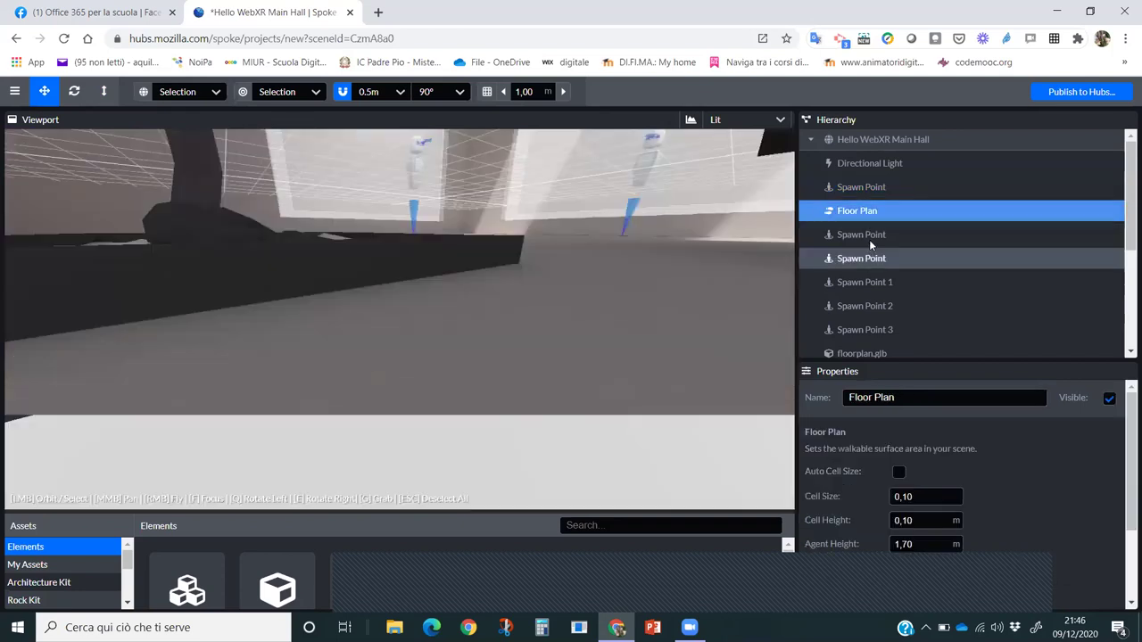
double_click(869, 236)
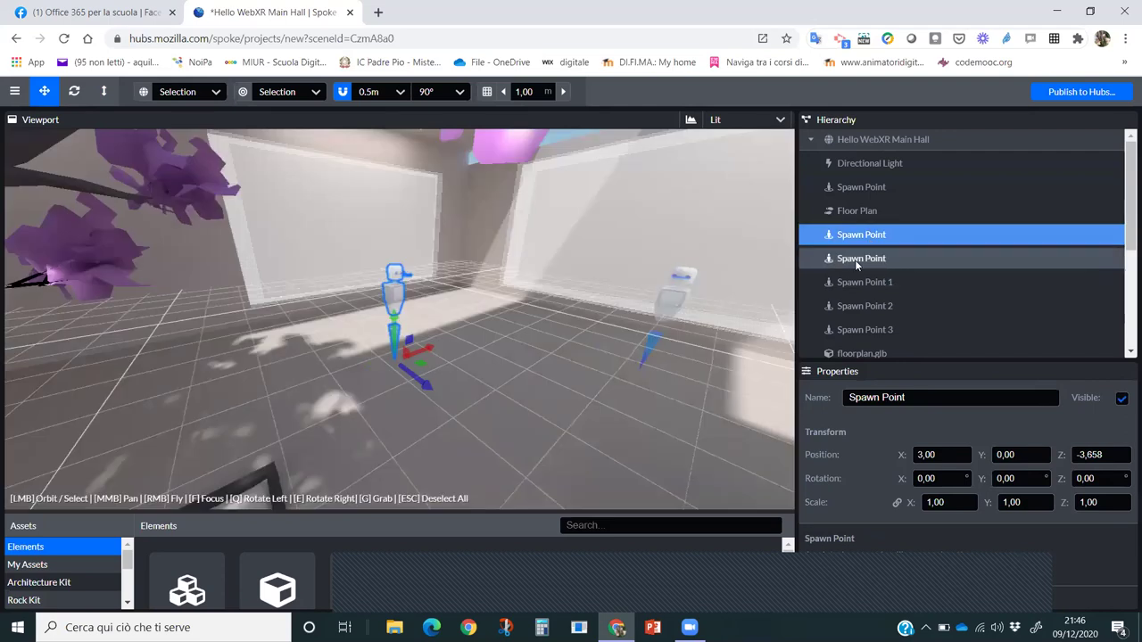
Step: Focus on the first Media Frame in the hierarchy and move it along its Z axis to 1.00
scroll(875, 310, "down", 3)
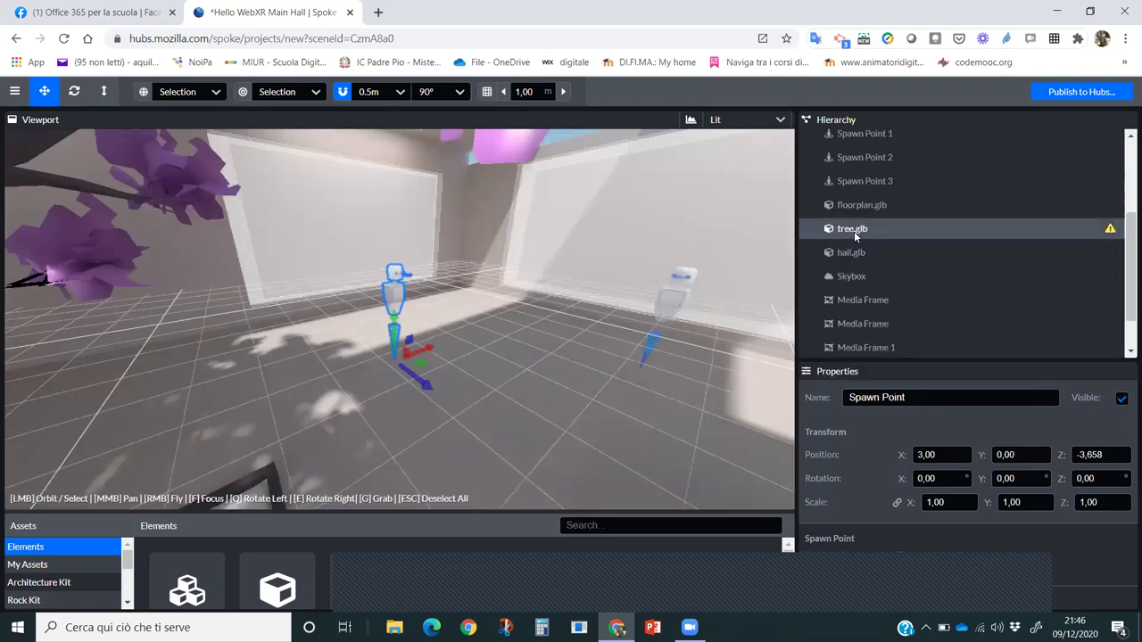
scroll(882, 253, "down", 2)
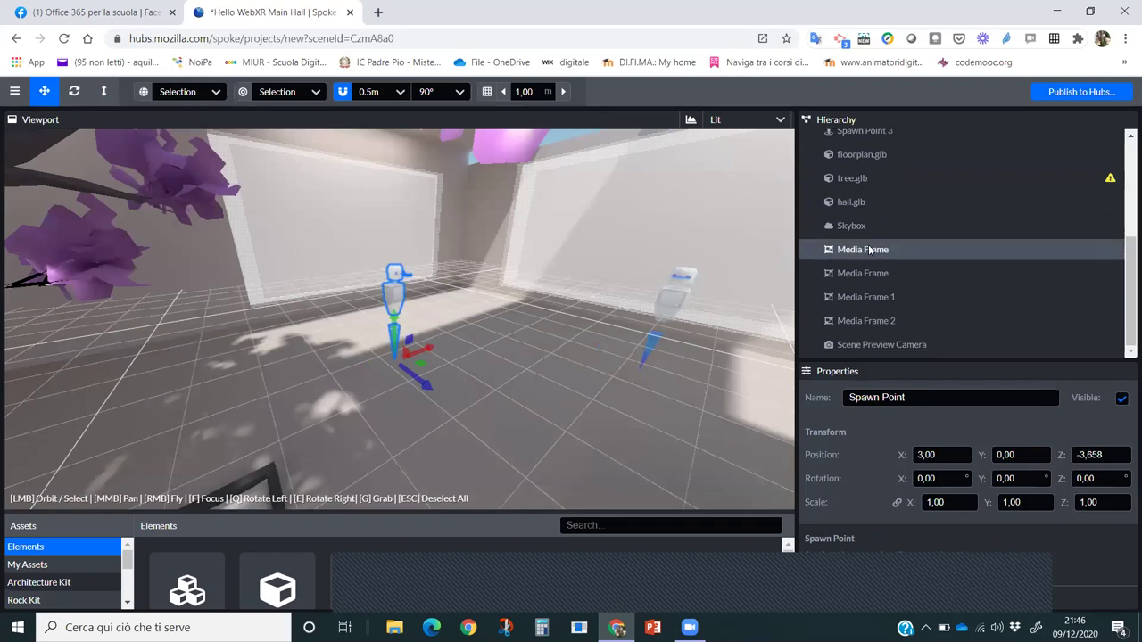
double_click(869, 250)
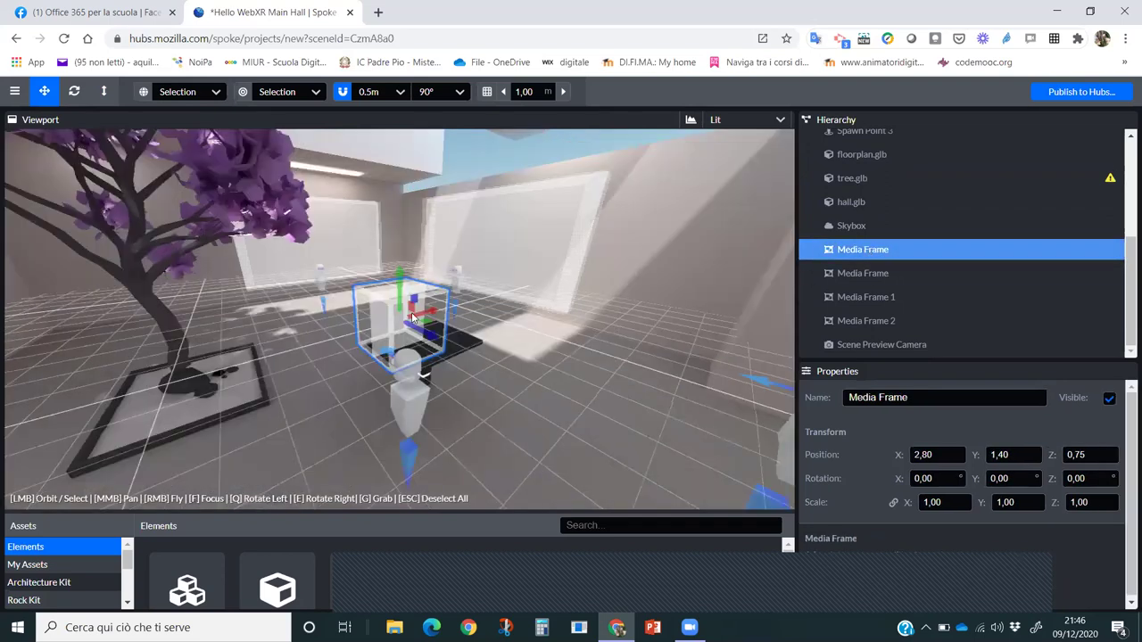
left_click_drag(419, 321, 548, 373)
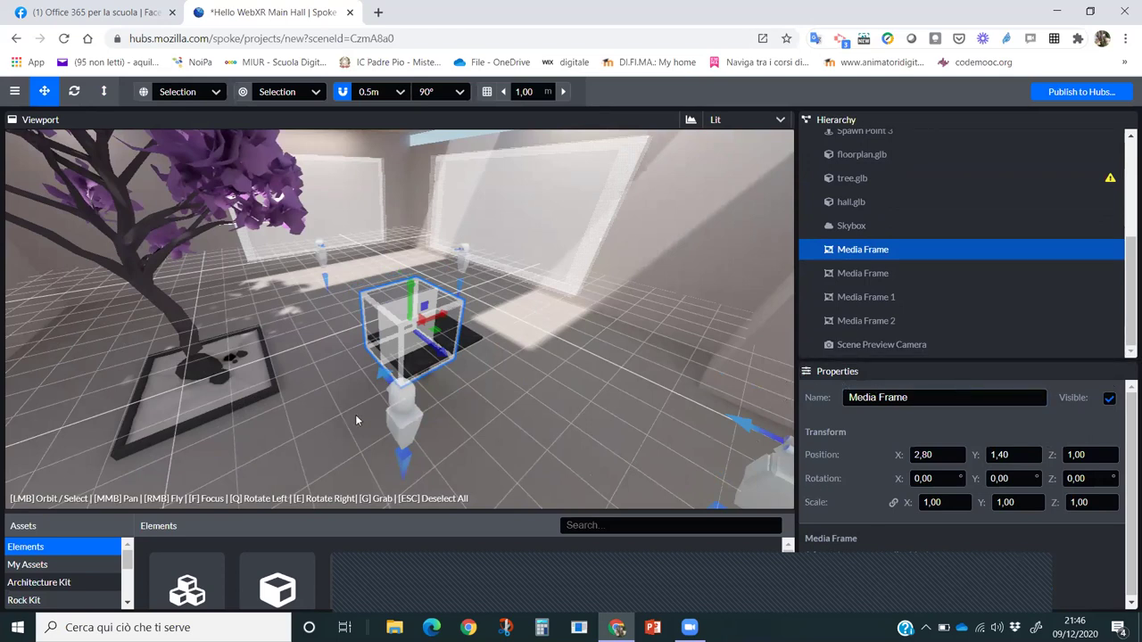
Step: Select the purple tree and try to scale it uniformly with the Scale tool
left_click(138, 269)
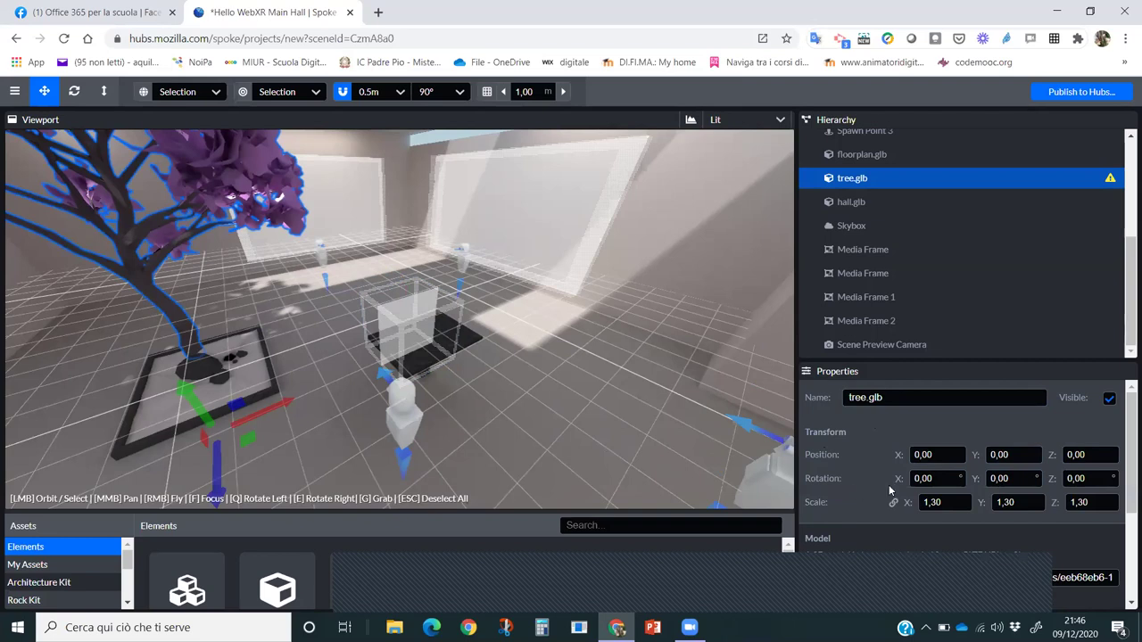
scroll(890, 490, "down", 1)
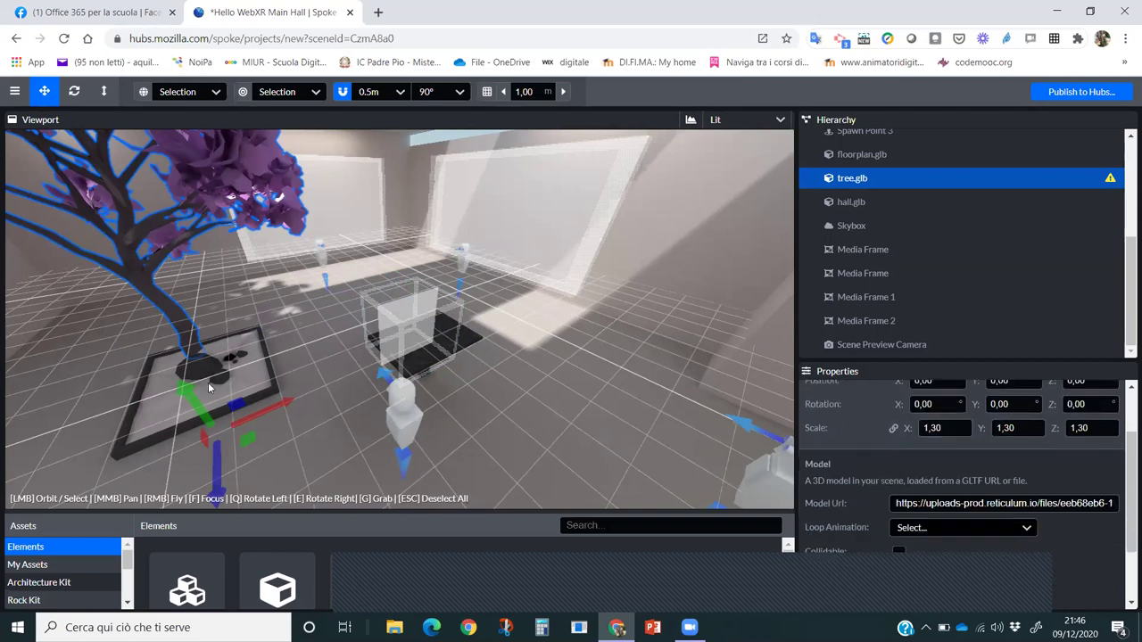
left_click(103, 91)
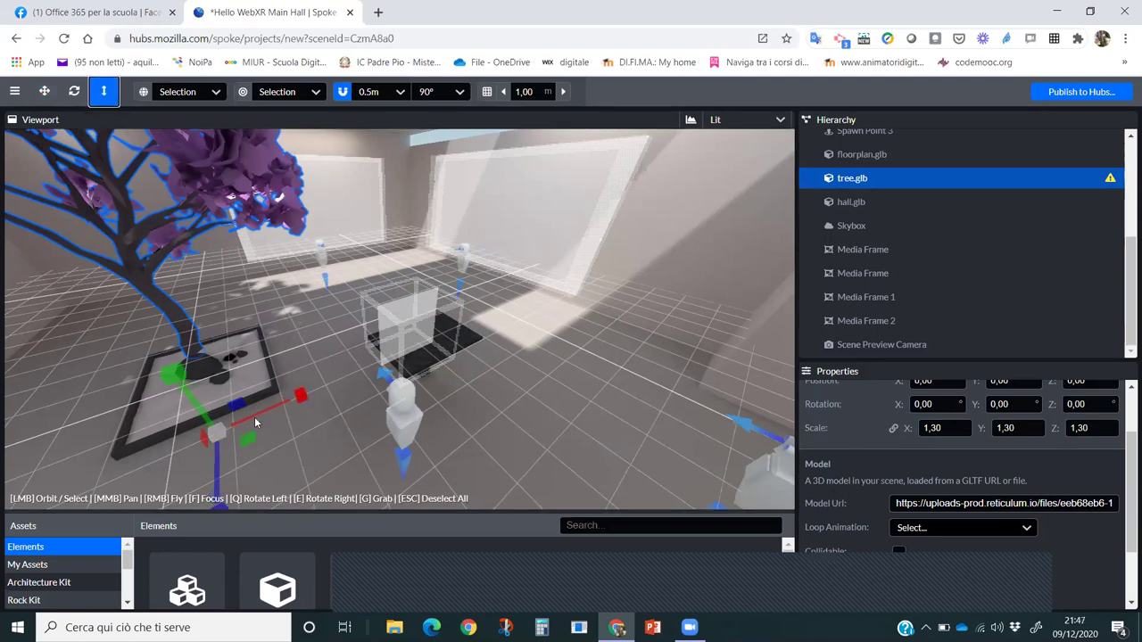
mouse_move(215, 434)
left_mouse_down()
mouse_move(271, 416)
mouse_move(208, 436)
left_mouse_up()
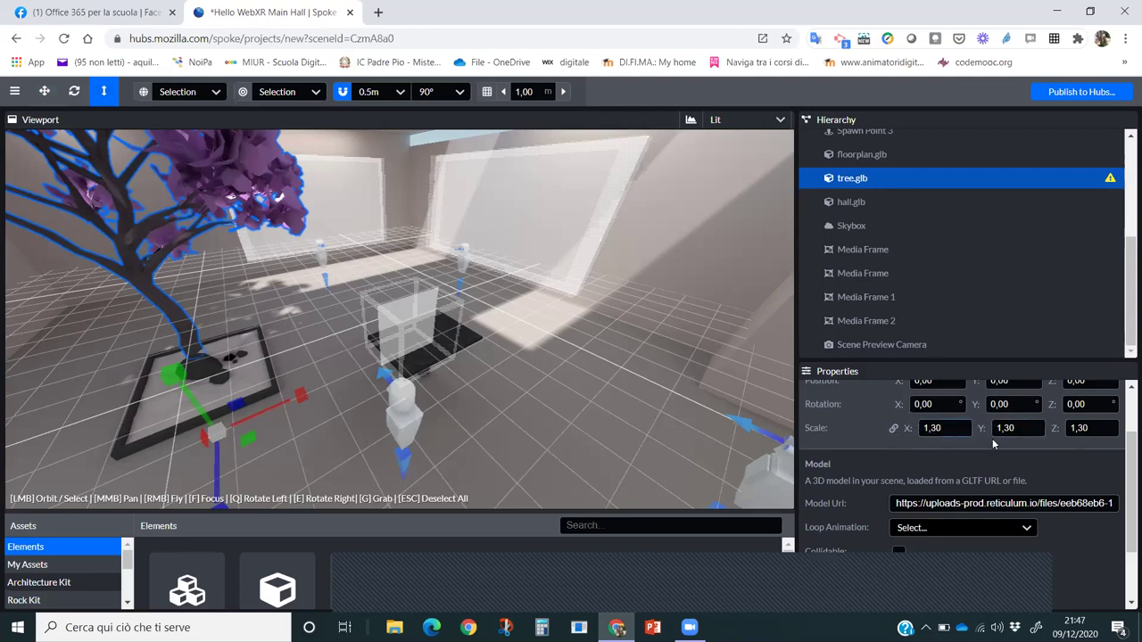
scroll(992, 444, "up", 2)
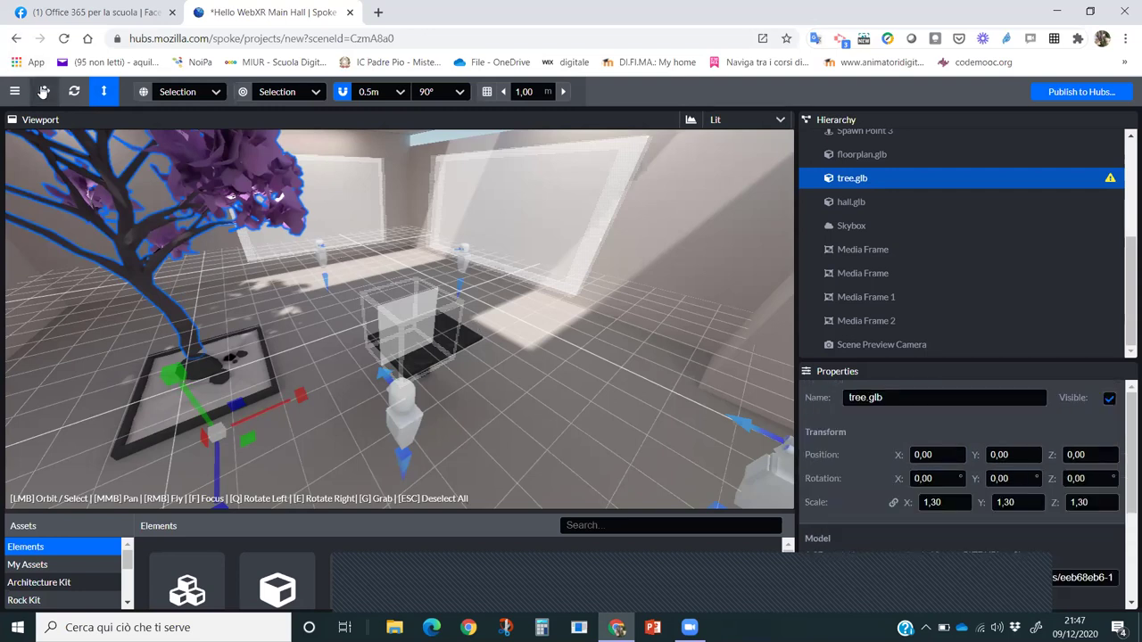
Step: Move the tree along its X axis to 0.50 with the Translate tool and return it to 0.00
left_click(43, 92)
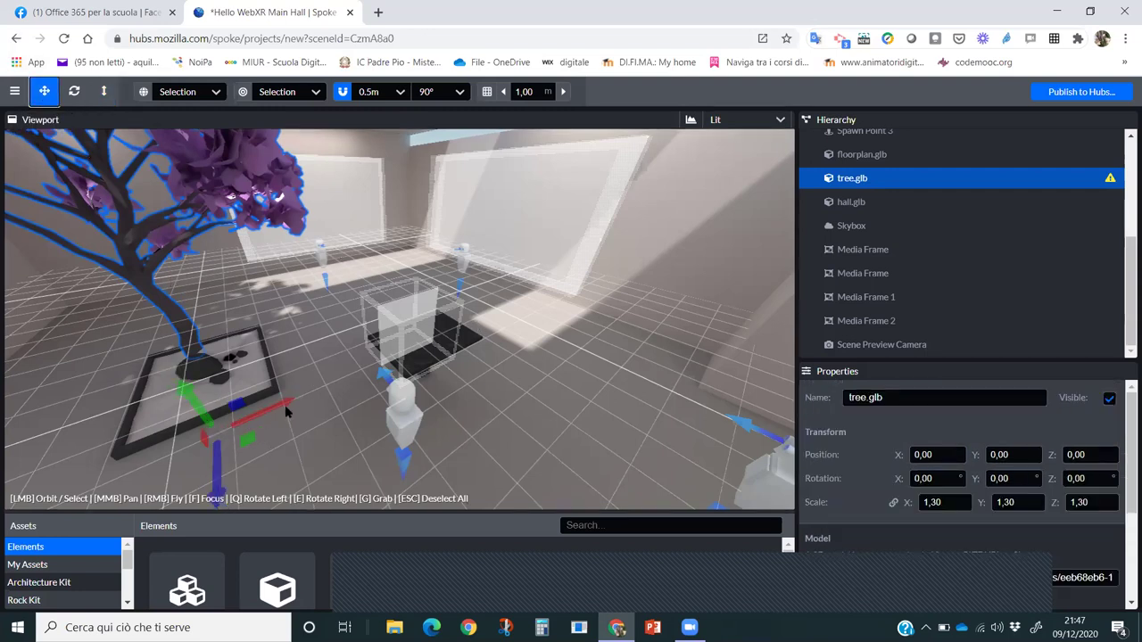
left_click_drag(288, 408, 334, 384)
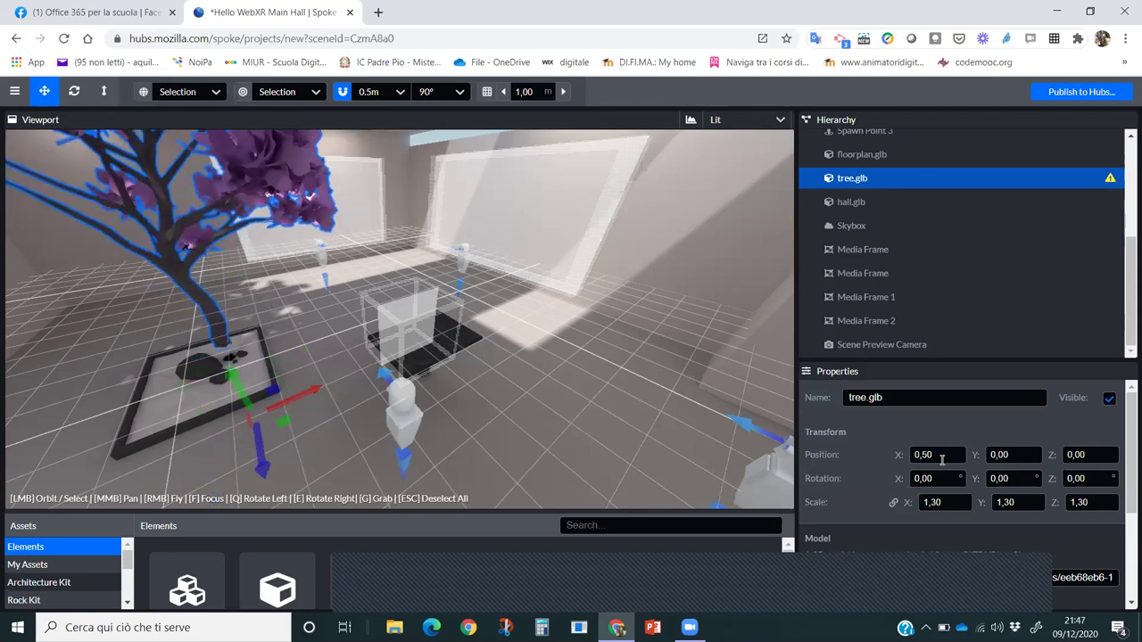
left_click_drag(311, 388, 289, 401)
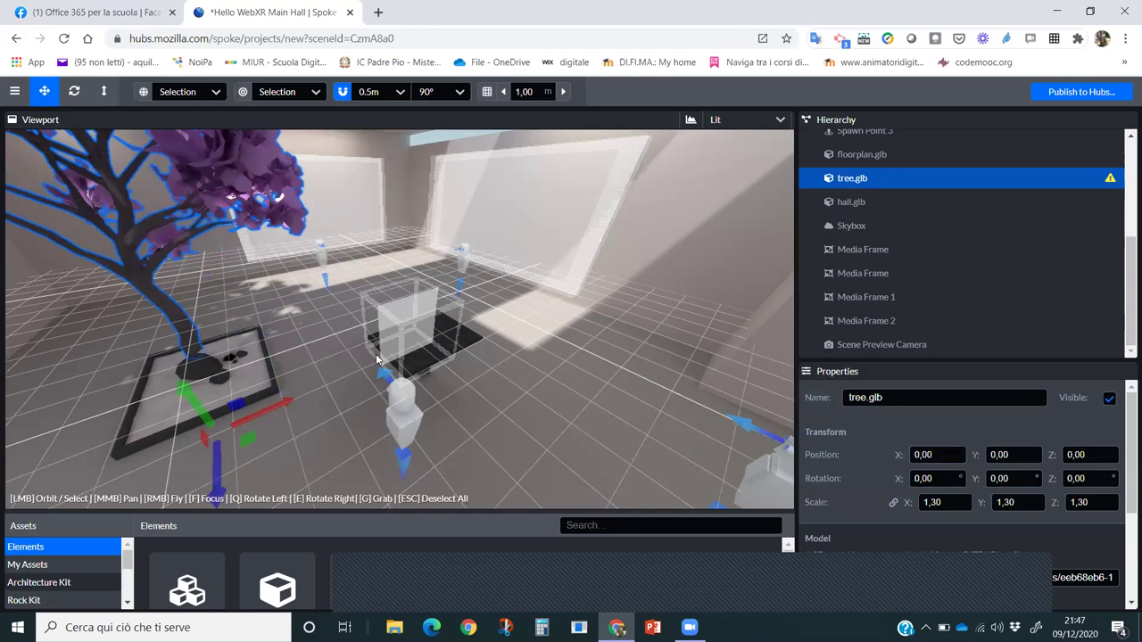
Step: Examine the tree's transform and model properties, comparing them with those of the Media Frame in the middle of the hall
scroll(898, 490, "down", 1)
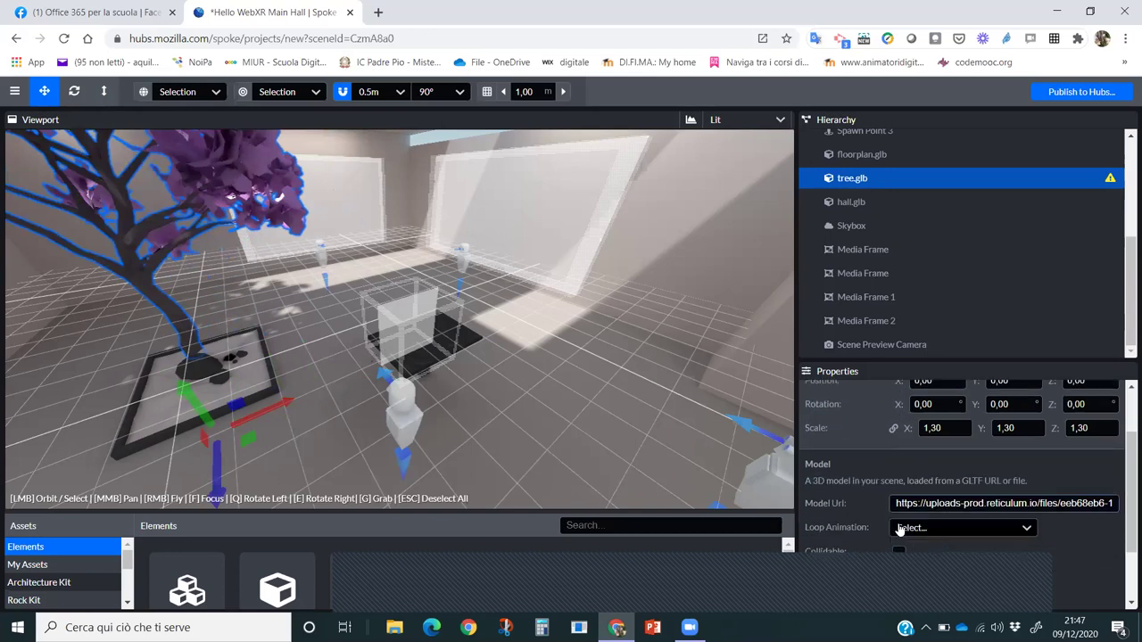
scroll(887, 510, "down", 1)
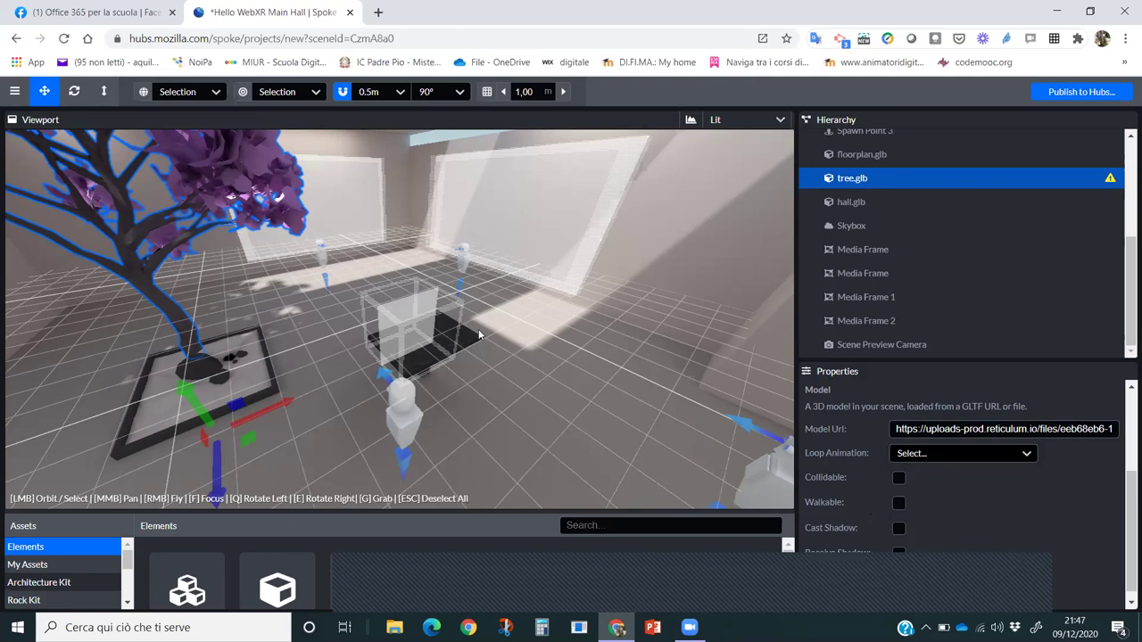
left_click(433, 337)
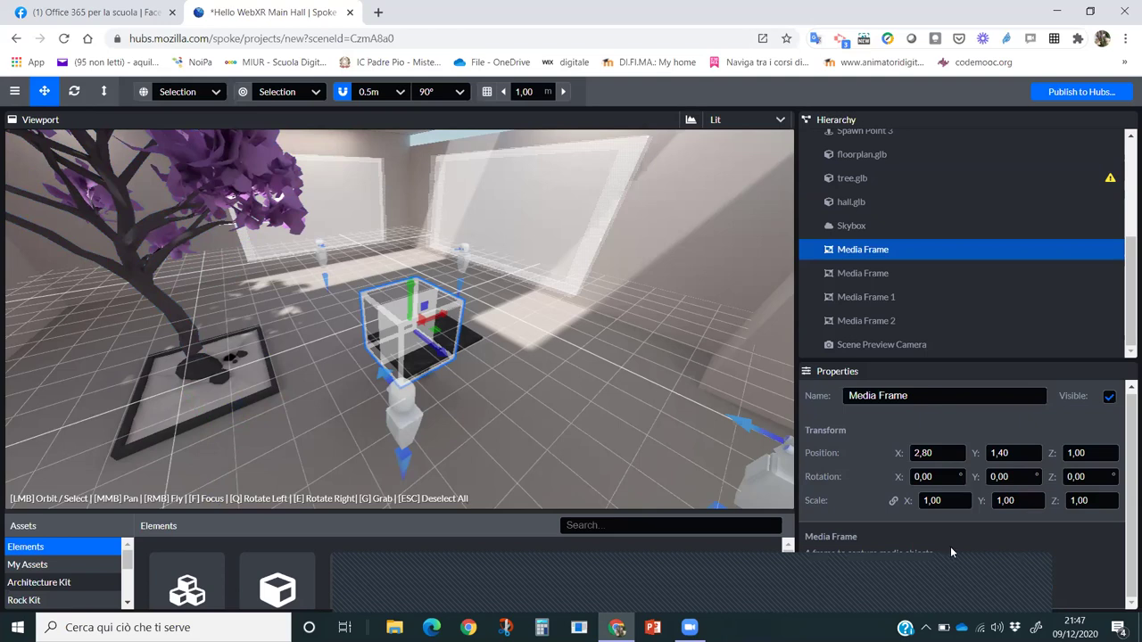
left_click(134, 285)
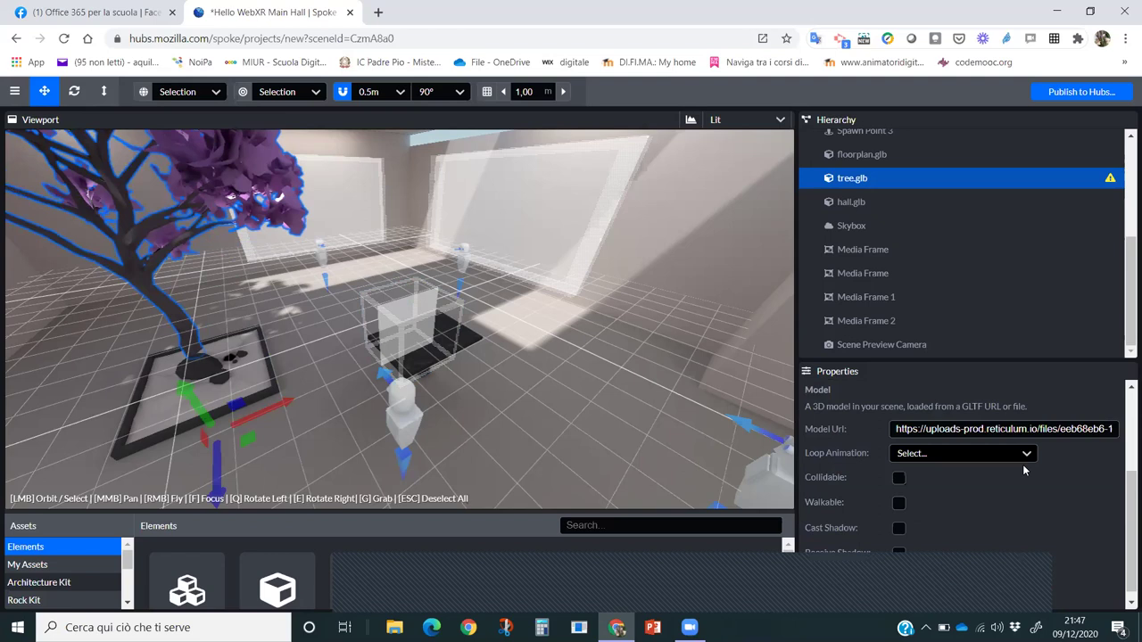
scroll(975, 487, "up", 2)
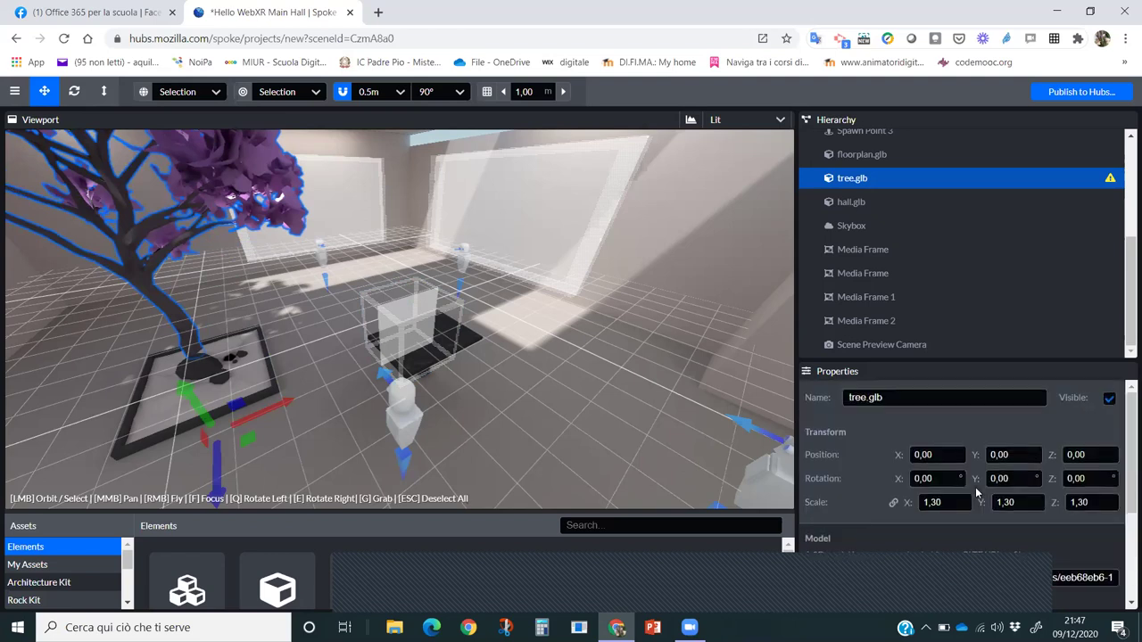
scroll(975, 487, "down", 3)
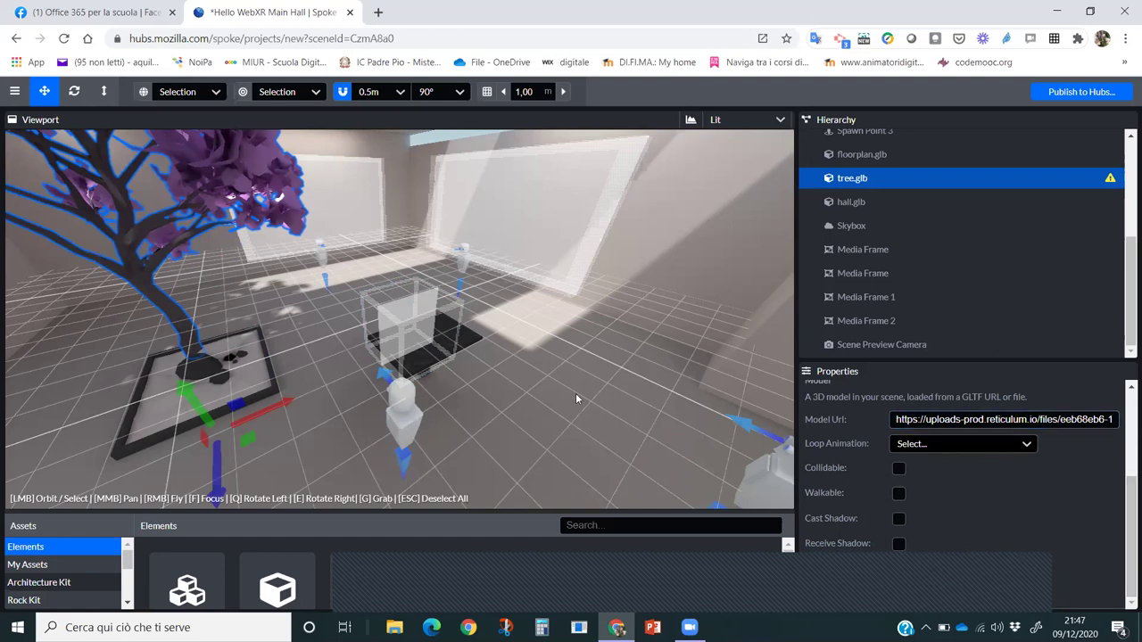
Step: Enlarge the viewport by narrowing the Hierarchy and Properties area and reducing the height of the Assets area
left_click_drag(467, 378, 713, 338)
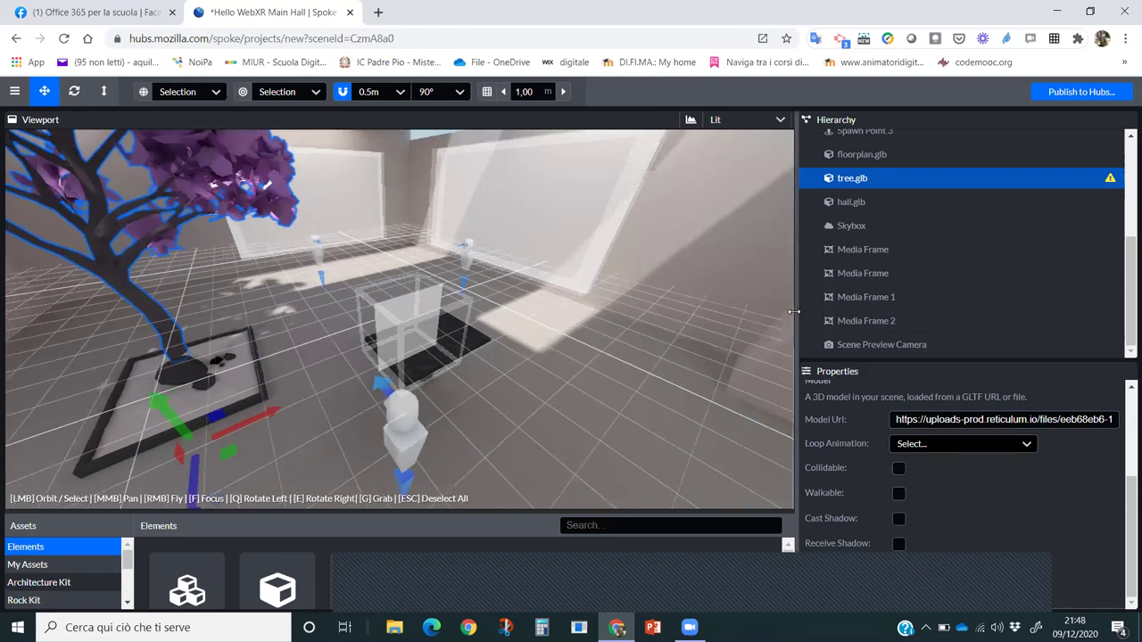
left_click_drag(795, 312, 1111, 310)
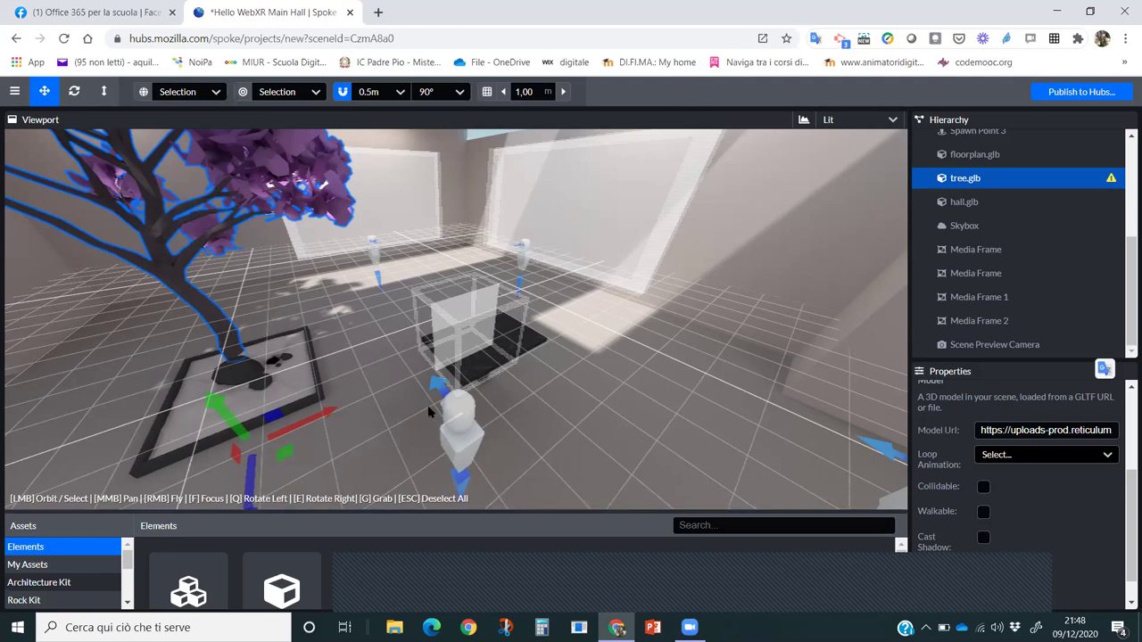
left_click_drag(463, 510, 470, 543)
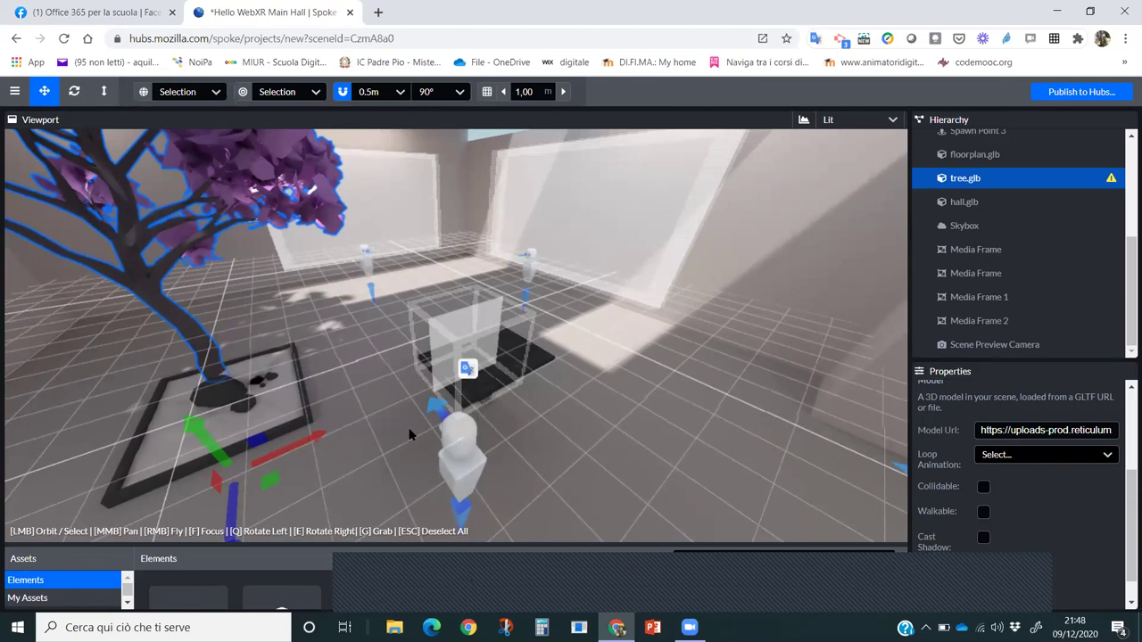
left_click_drag(346, 412, 191, 420)
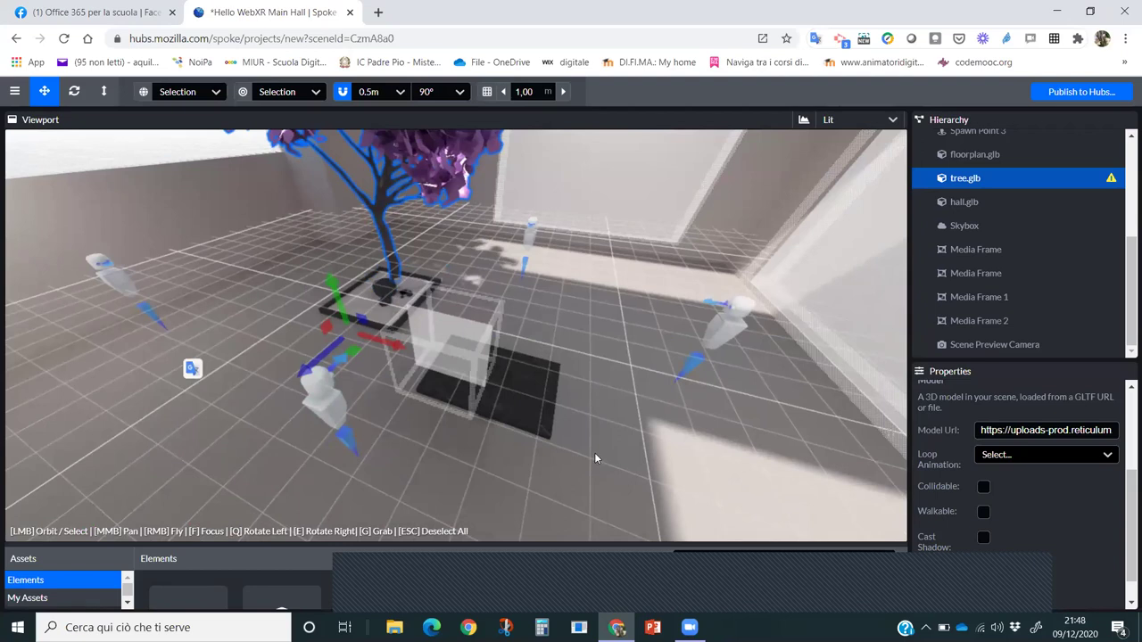
Step: Fly around the hall to examine the purple tree from several viewpoints, focus on it and orbit around it
right_click_drag(192, 367, 212, 330)
key("w")
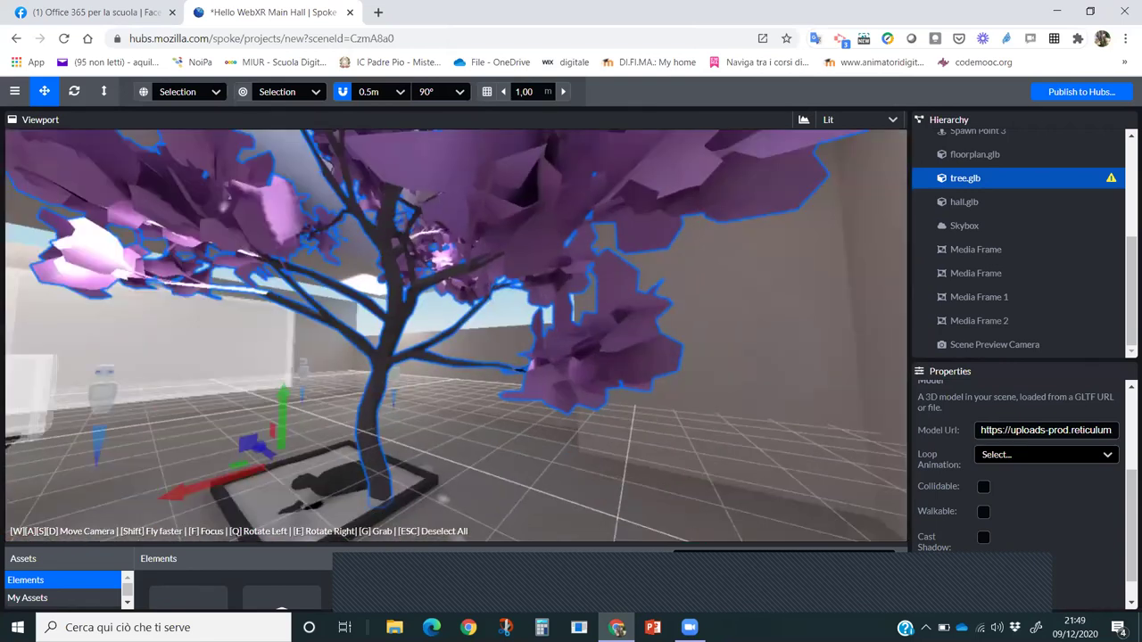
mouse_move(213, 330)
right_mouse_down()
mouse_move(191, 333)
mouse_move(205, 342)
right_mouse_up()
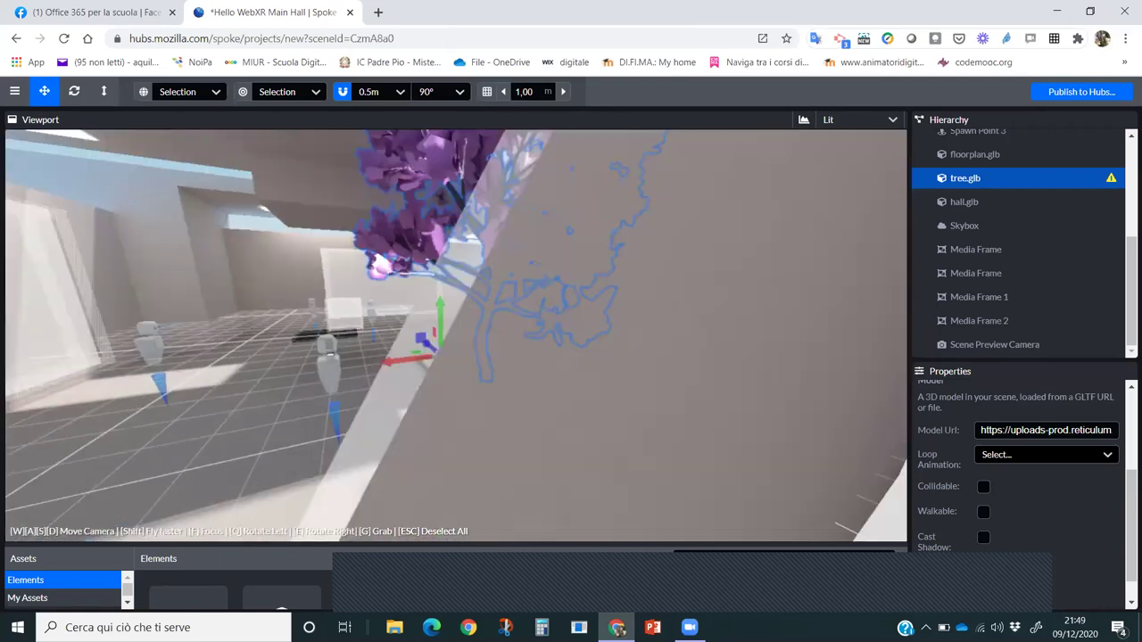
key("s")
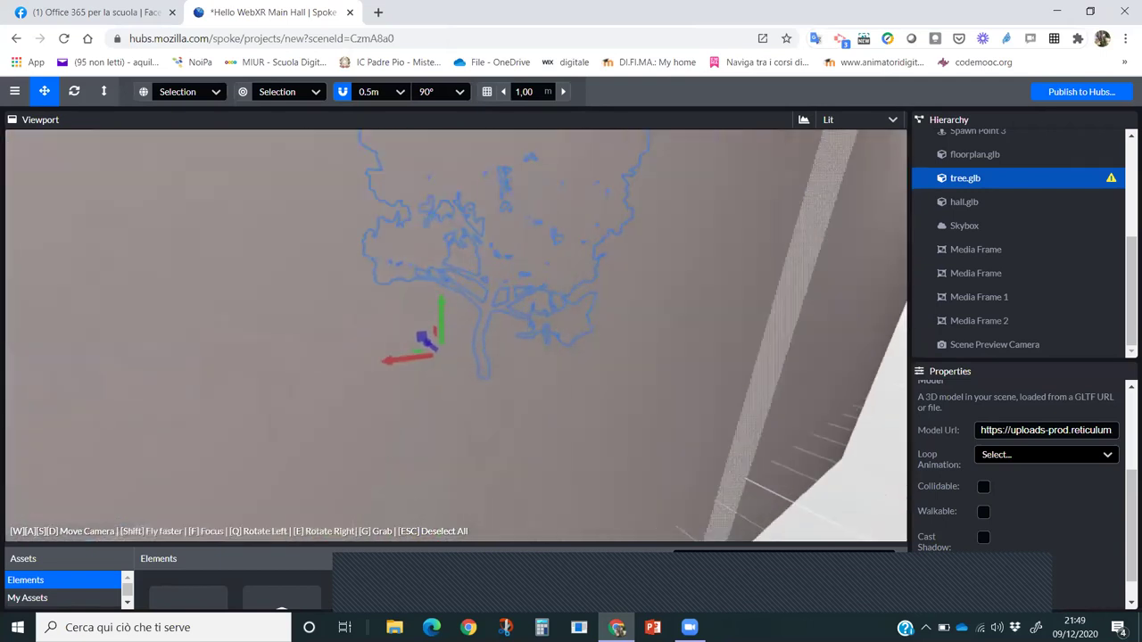
key("w")
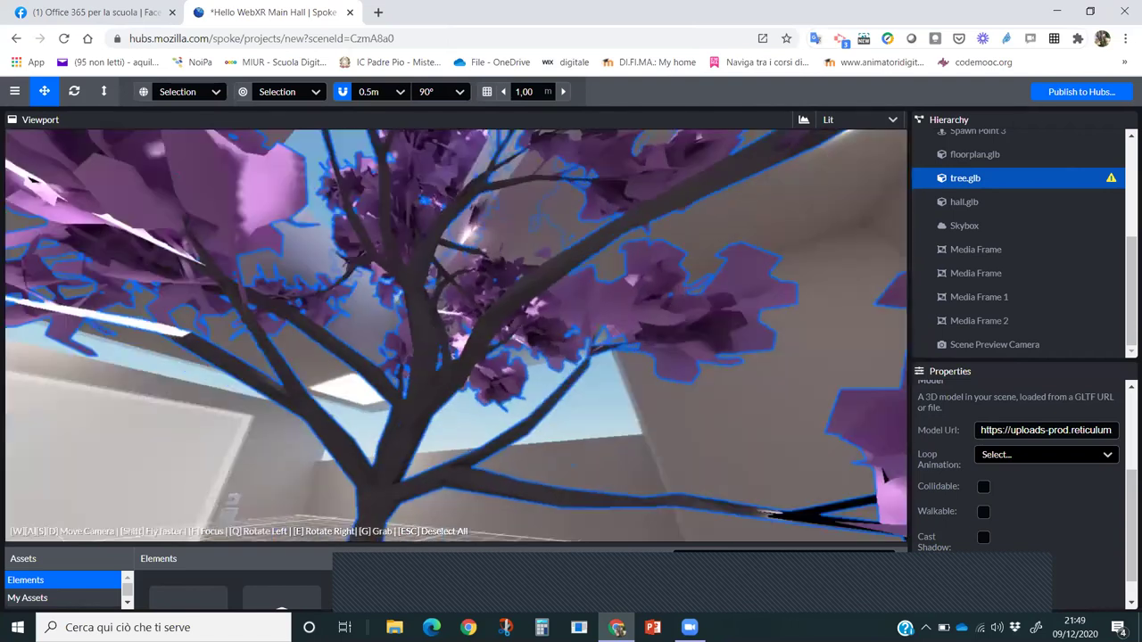
key("w")
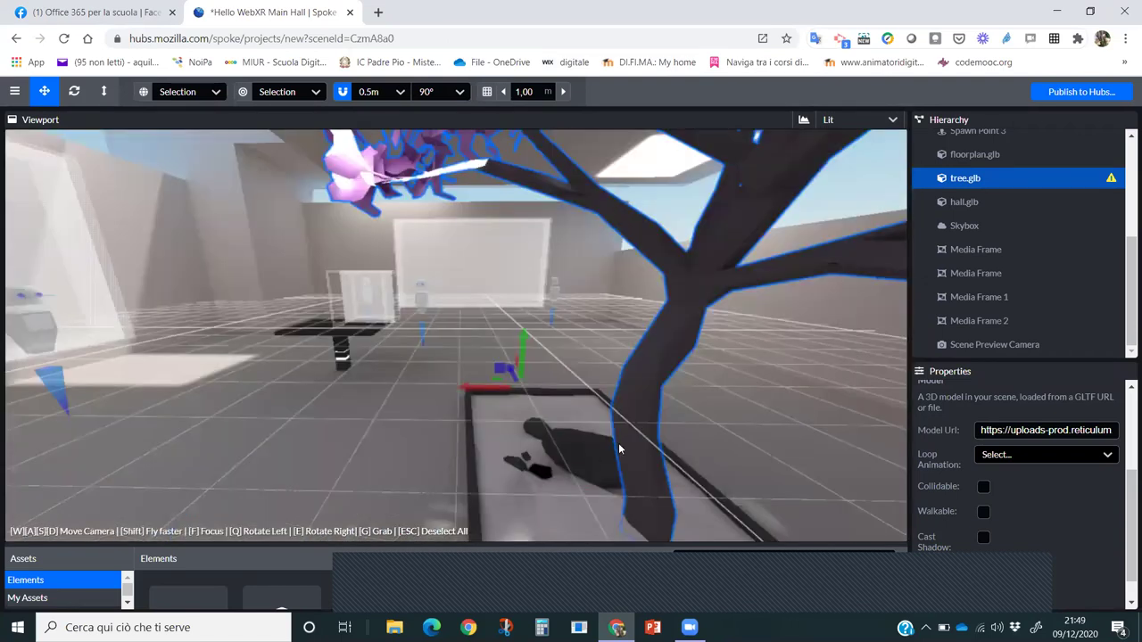
right_click_drag(618, 443, 579, 430)
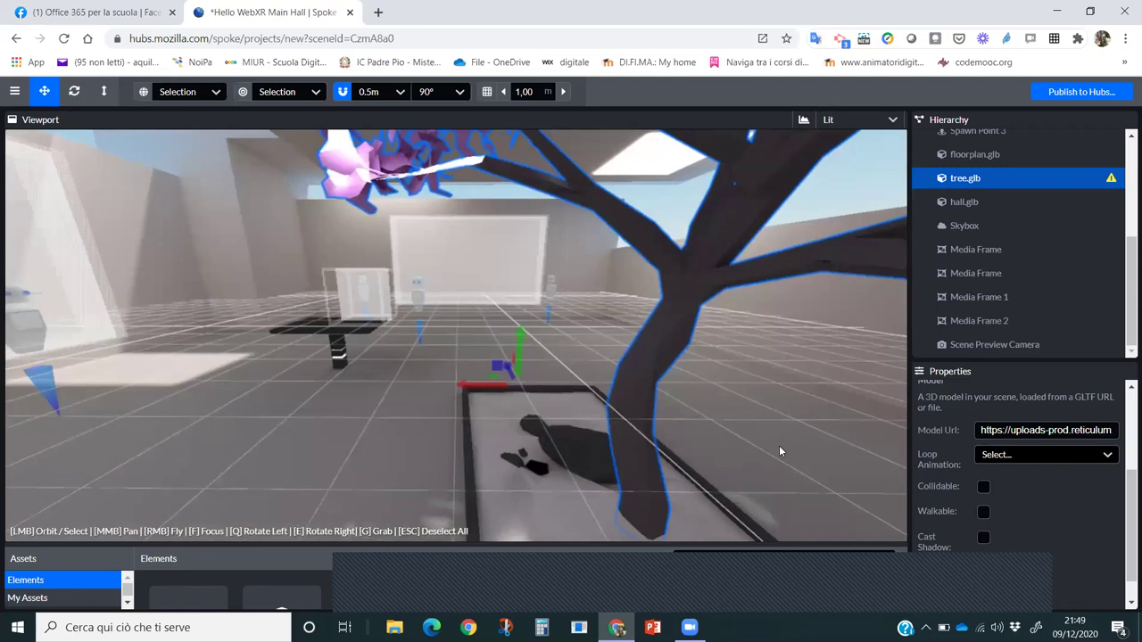
key("f")
left_click_drag(872, 441, 559, 461)
scroll(535, 406, "up", 5)
left_click_drag(635, 438, 609, 433)
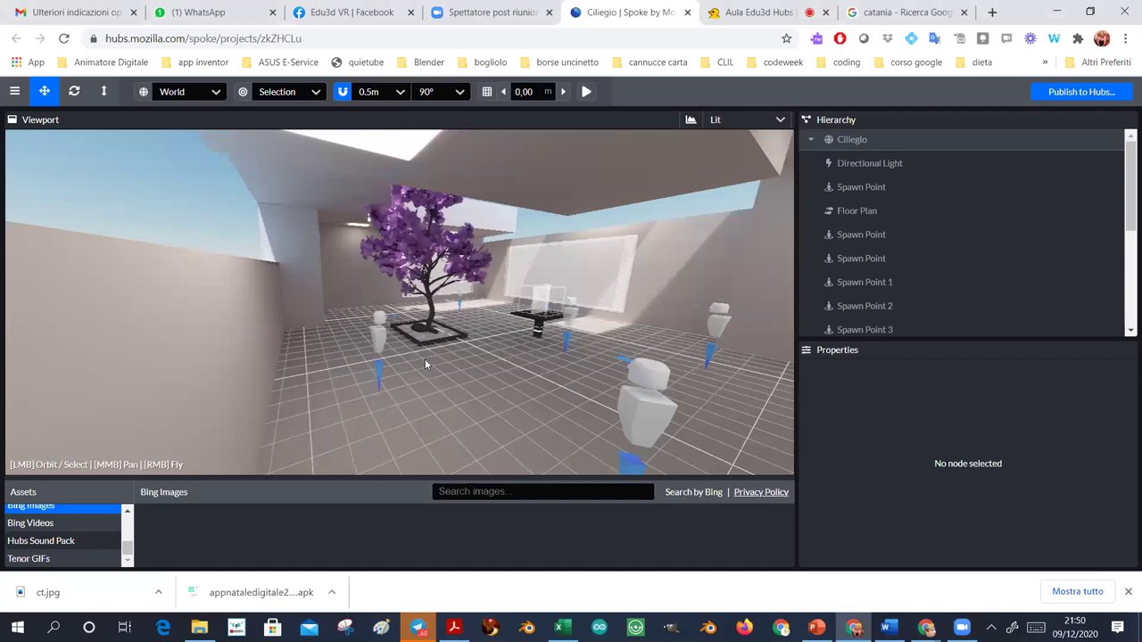
Step: Orbit and zoom around the hall of the Ciliegio project to examine the tree, table and spawn points
left_click_drag(425, 358, 449, 375)
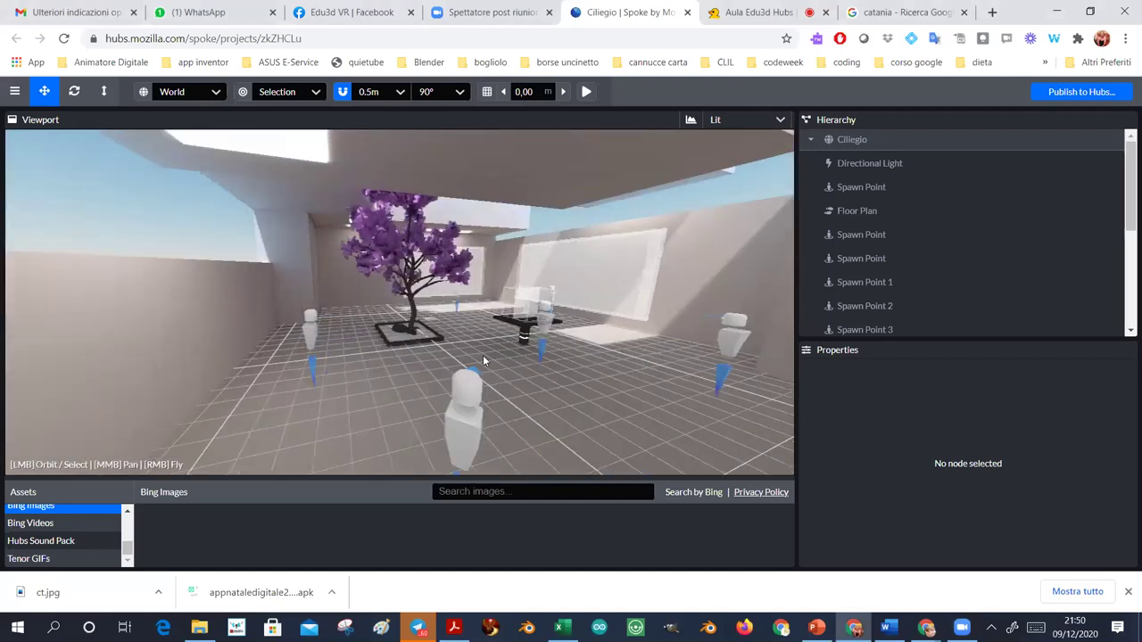
scroll(483, 356, "down", 3)
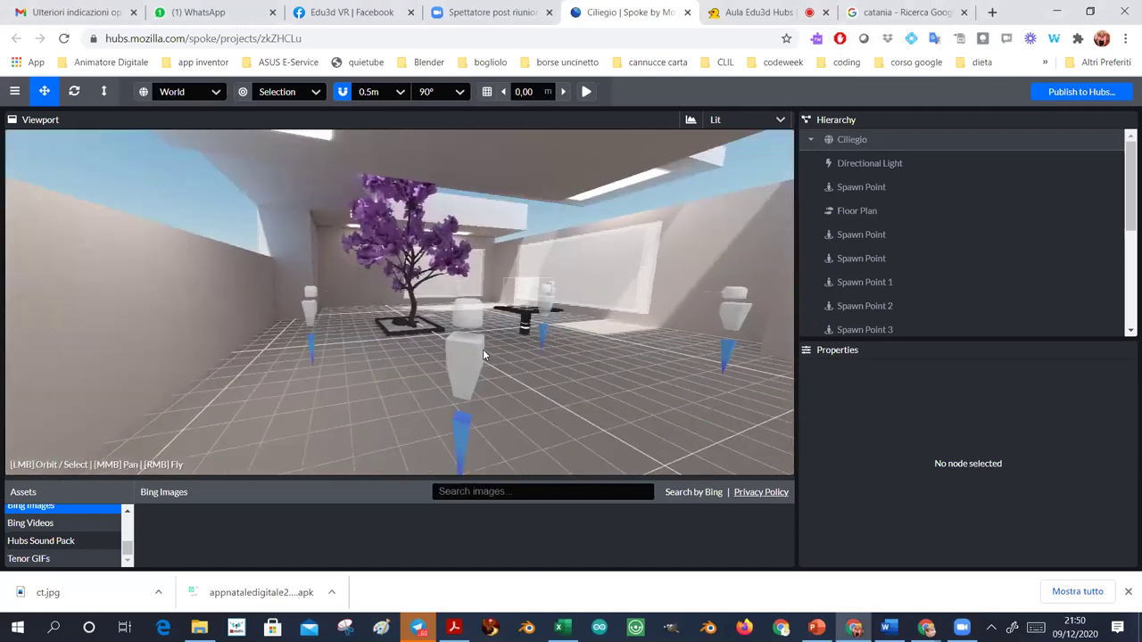
scroll(471, 329, "up", 5)
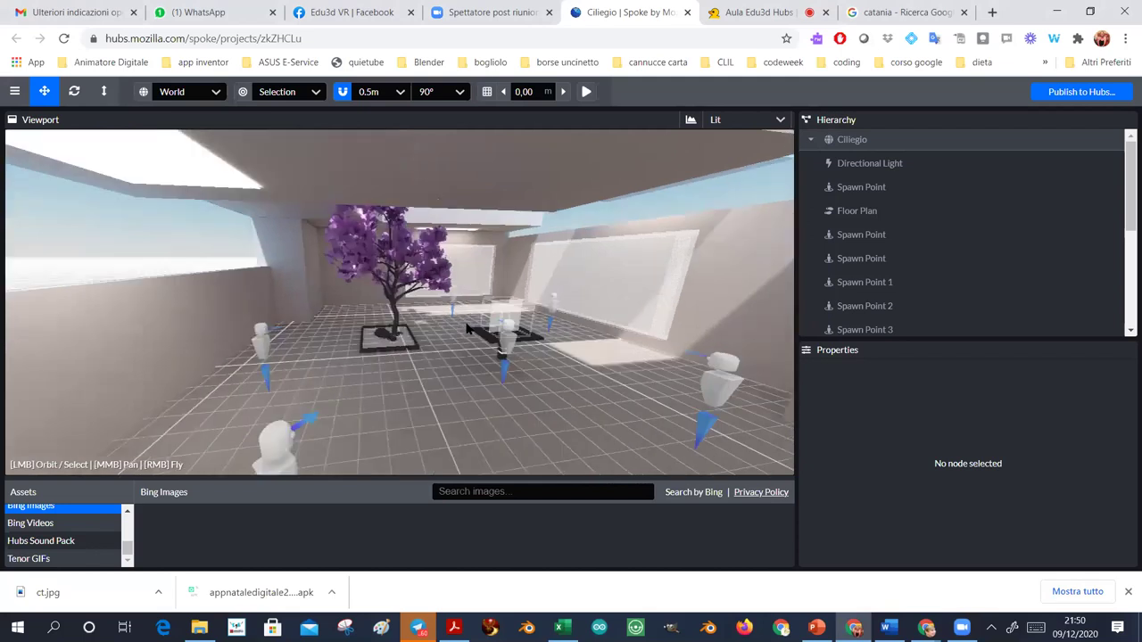
scroll(471, 329, "down", 1)
left_click_drag(449, 330, 439, 324)
Step: Fly through the Ciliegio hall to examine the media frames on its walls and the area beside the tree
right_click_drag(440, 357, 440, 329)
key("w")
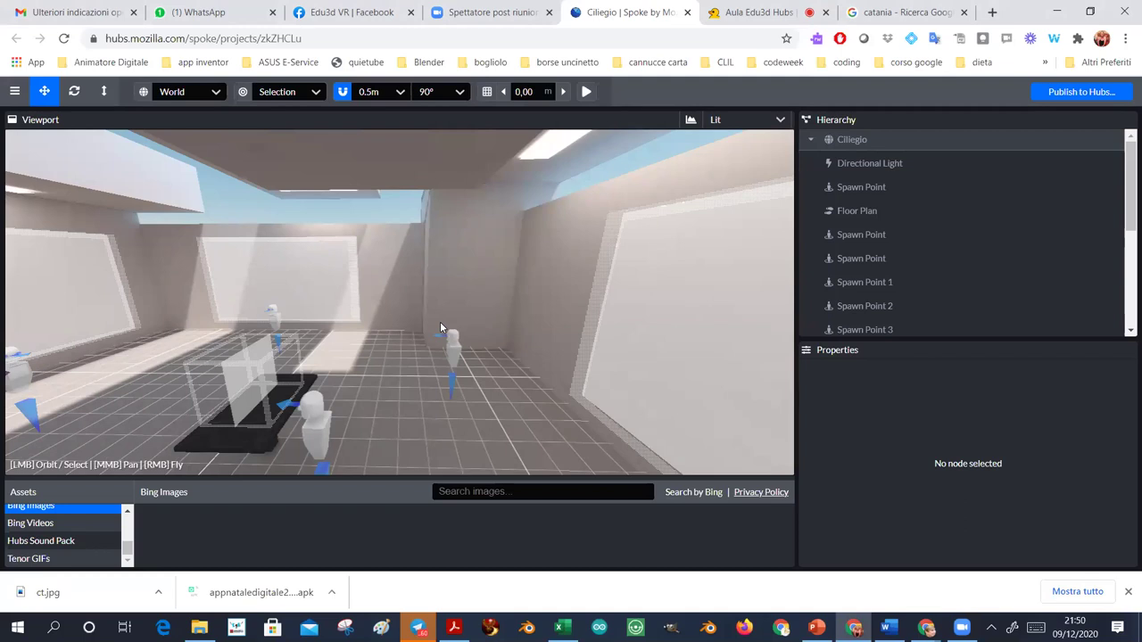
right_click_drag(440, 328, 440, 328)
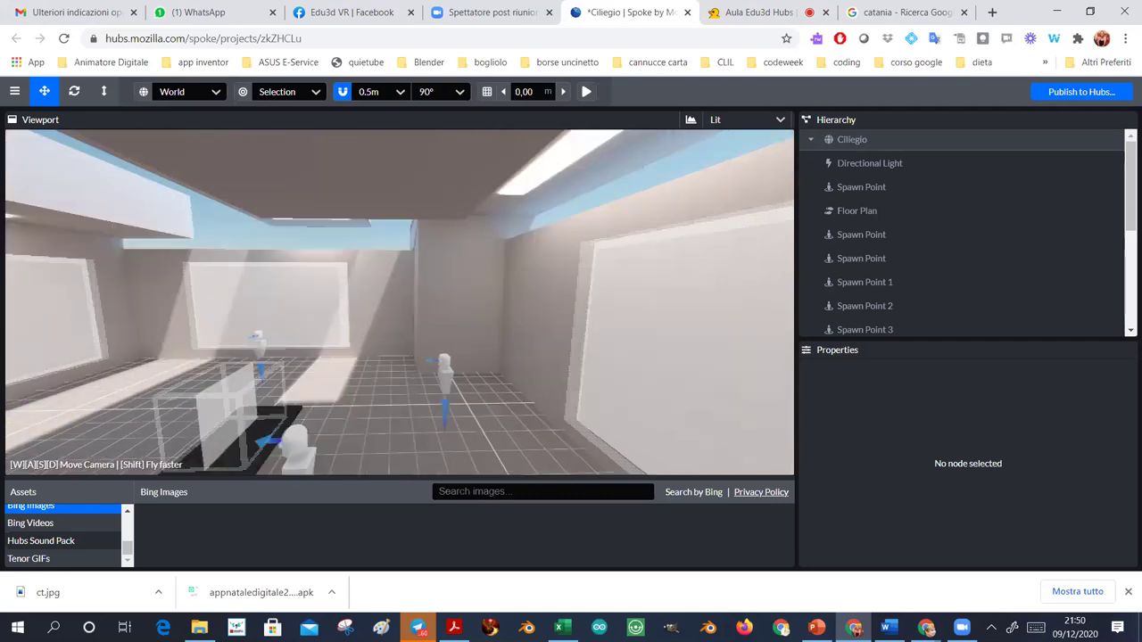
right_click_drag(440, 328, 439, 328)
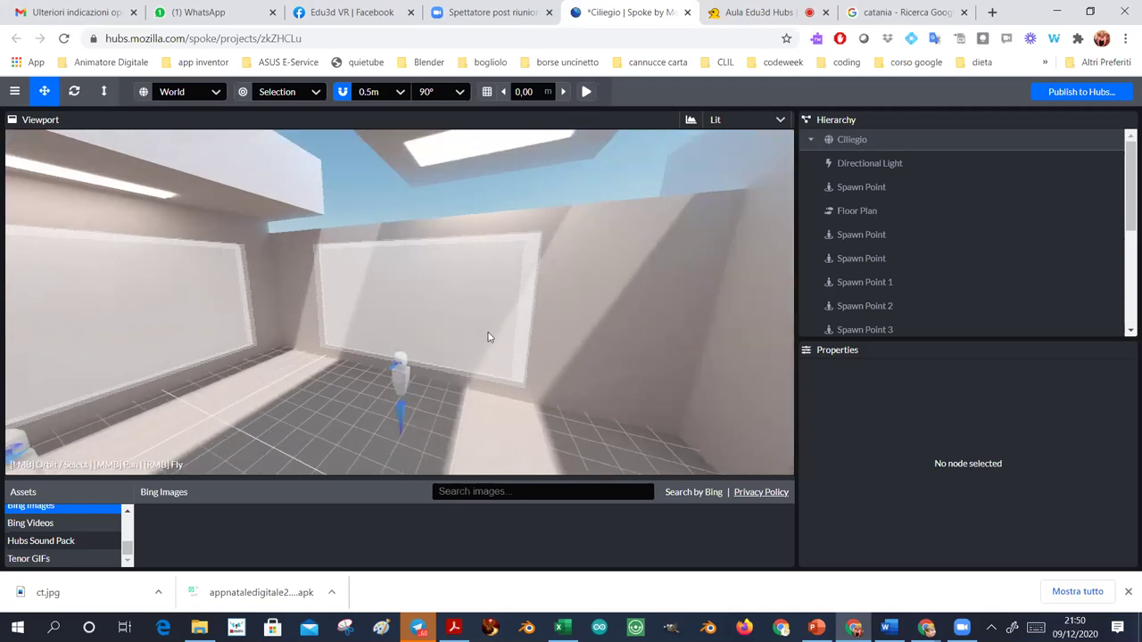
right_click_drag(488, 336, 488, 336)
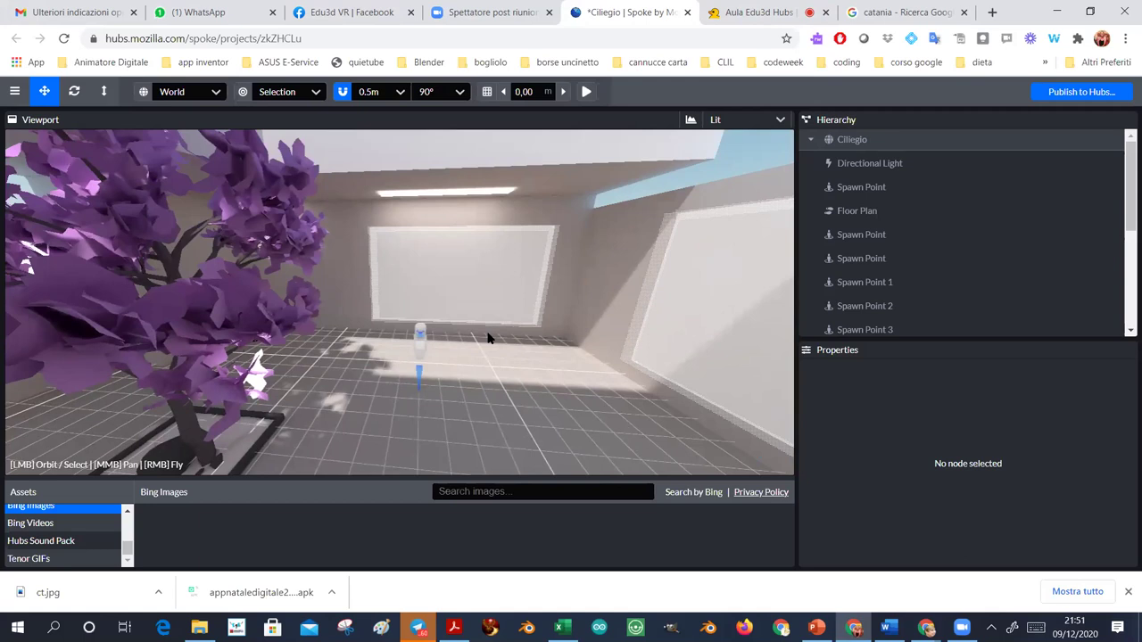
right_click_drag(488, 338, 488, 338)
key("s")
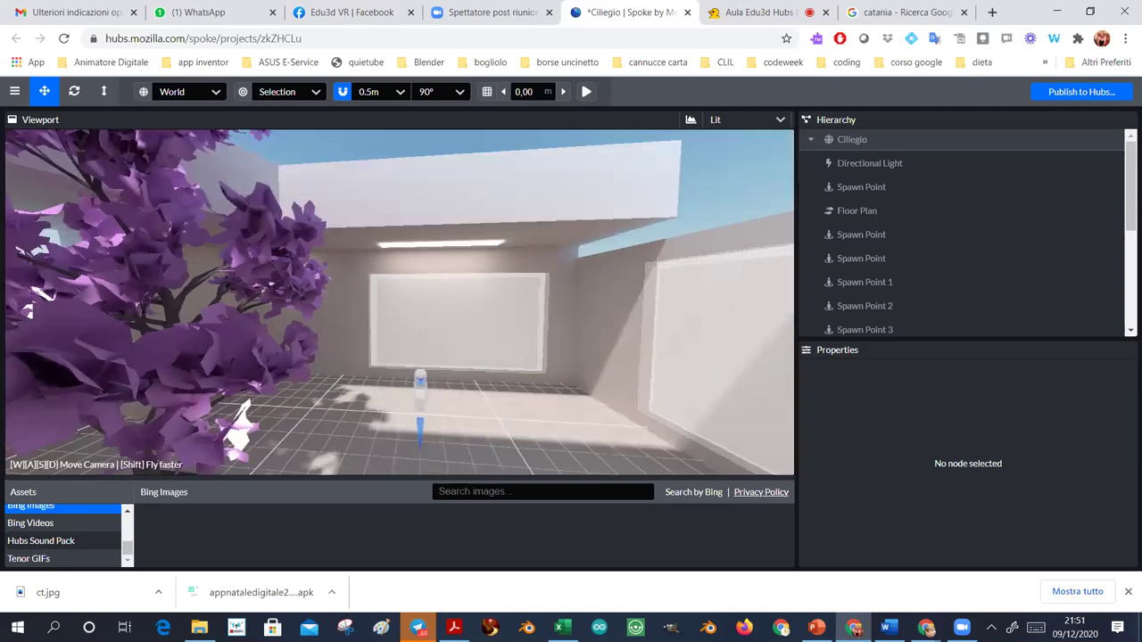
key("w")
key("a")
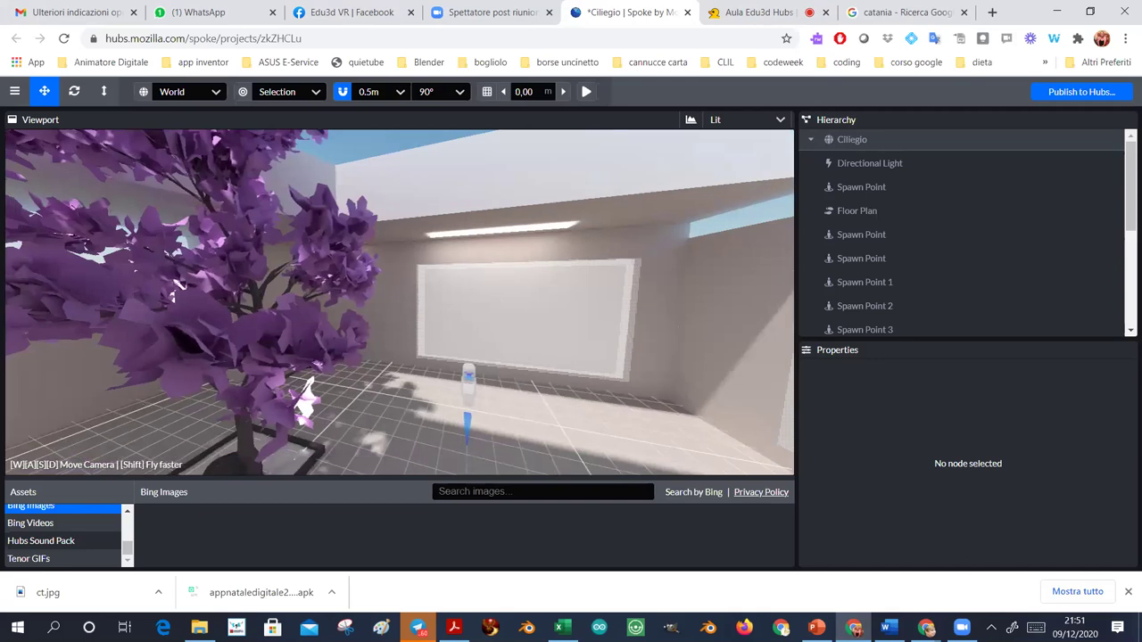
key("s")
right_click_drag(488, 338, 562, 338)
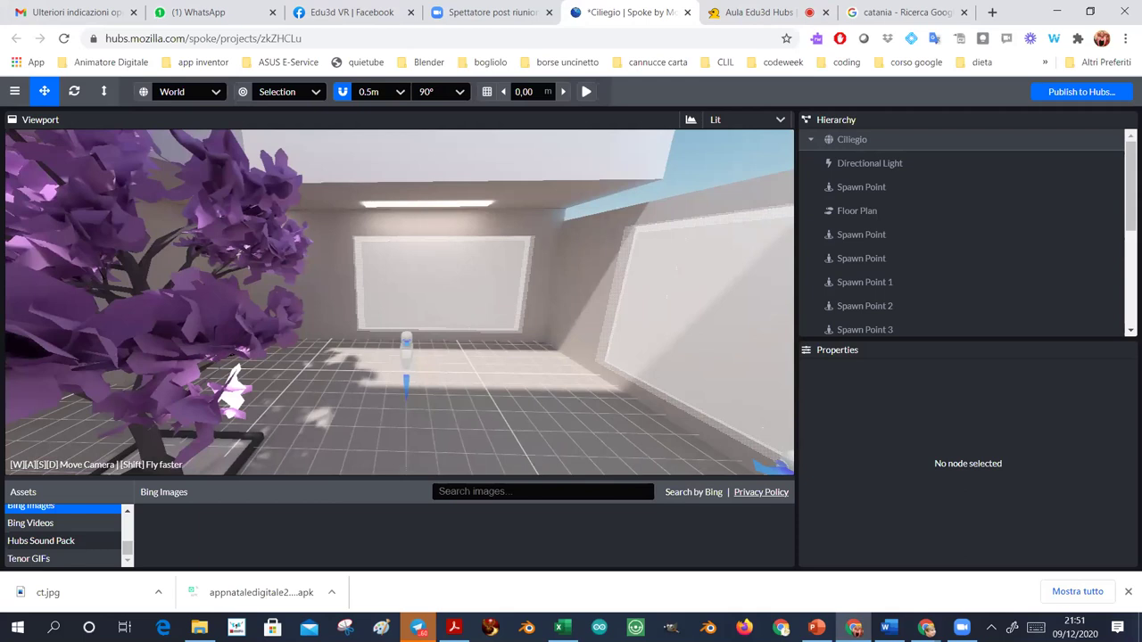
right_click_drag(562, 338, 562, 338)
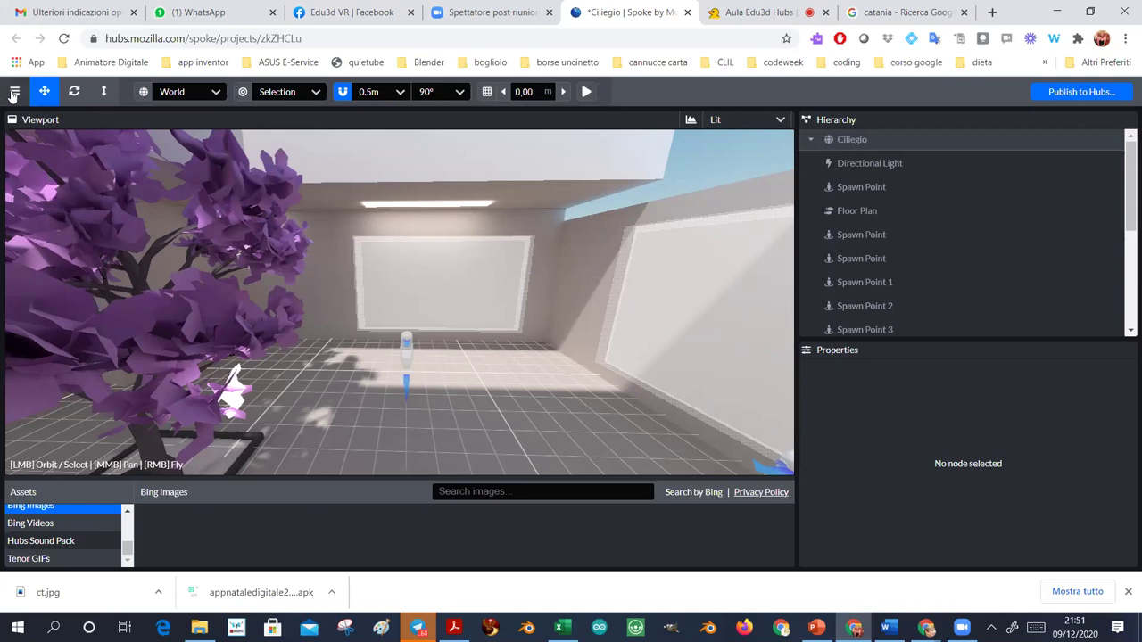
Step: Switch between the Translate, Rotate and Scale tools, leaving Scale active
left_click(42, 93)
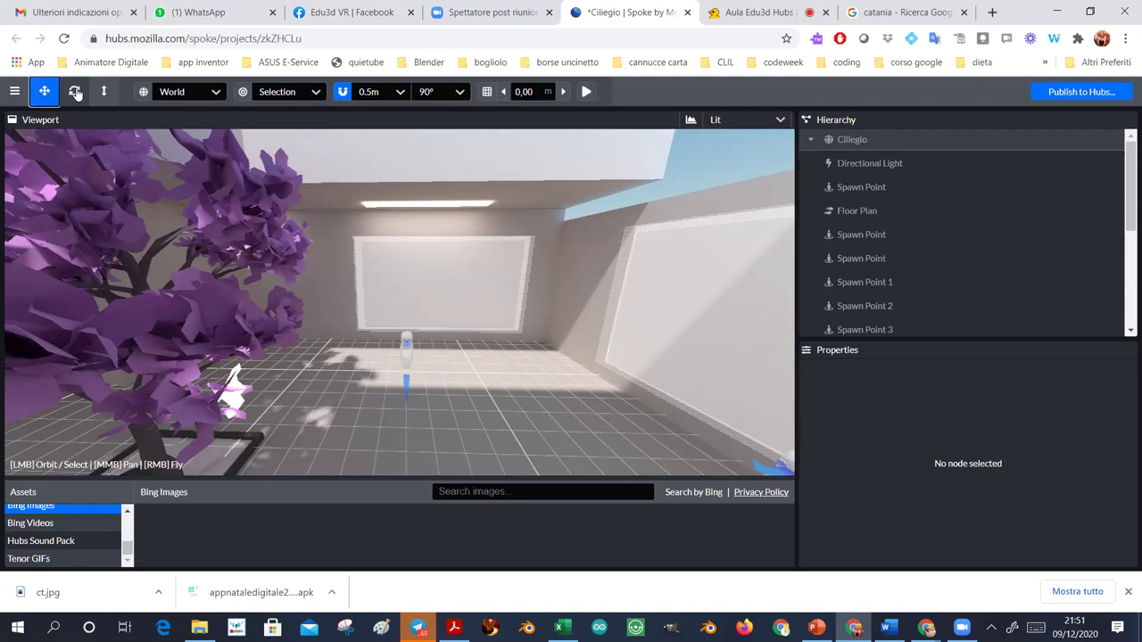
left_click(74, 92)
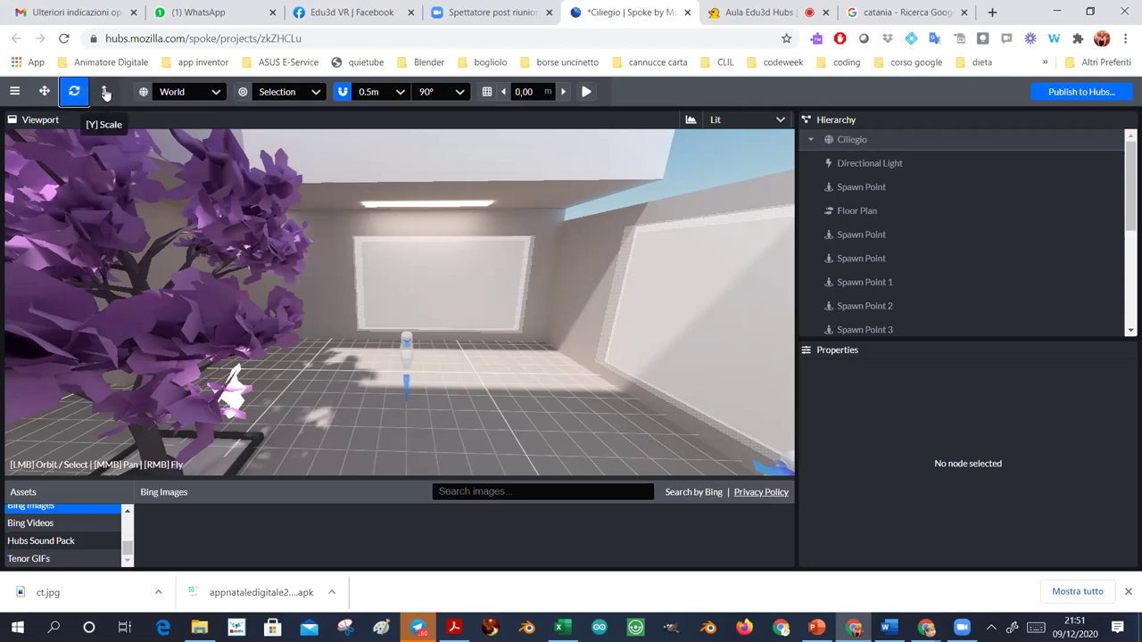
left_click(105, 93)
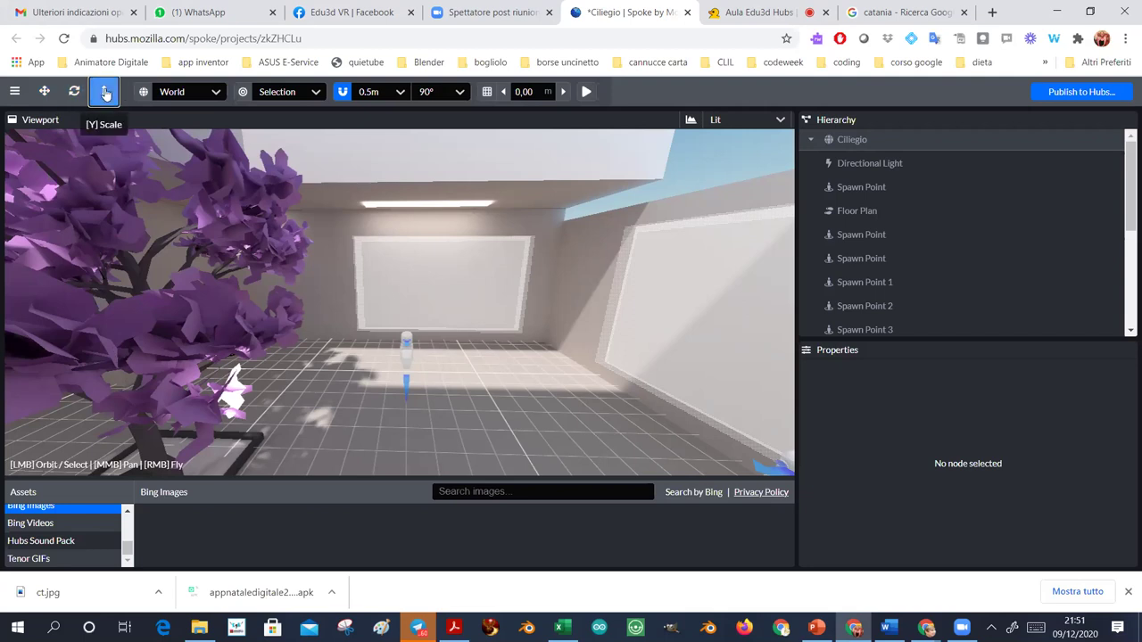
left_click(44, 95)
left_click(74, 94)
left_click(104, 93)
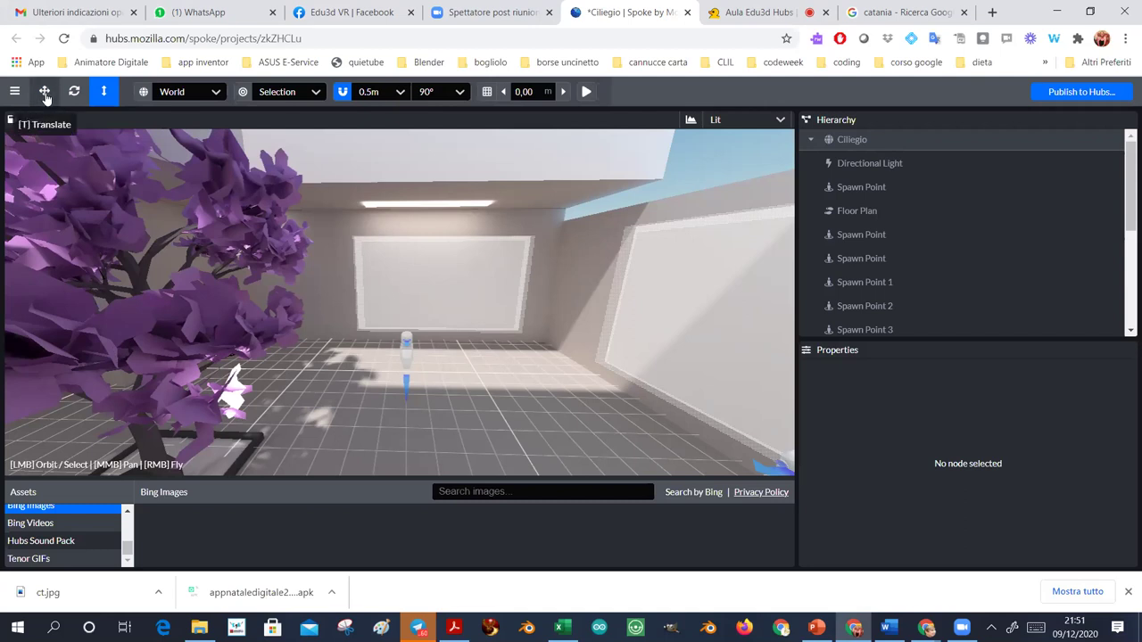
right_click(45, 95)
left_click(46, 96)
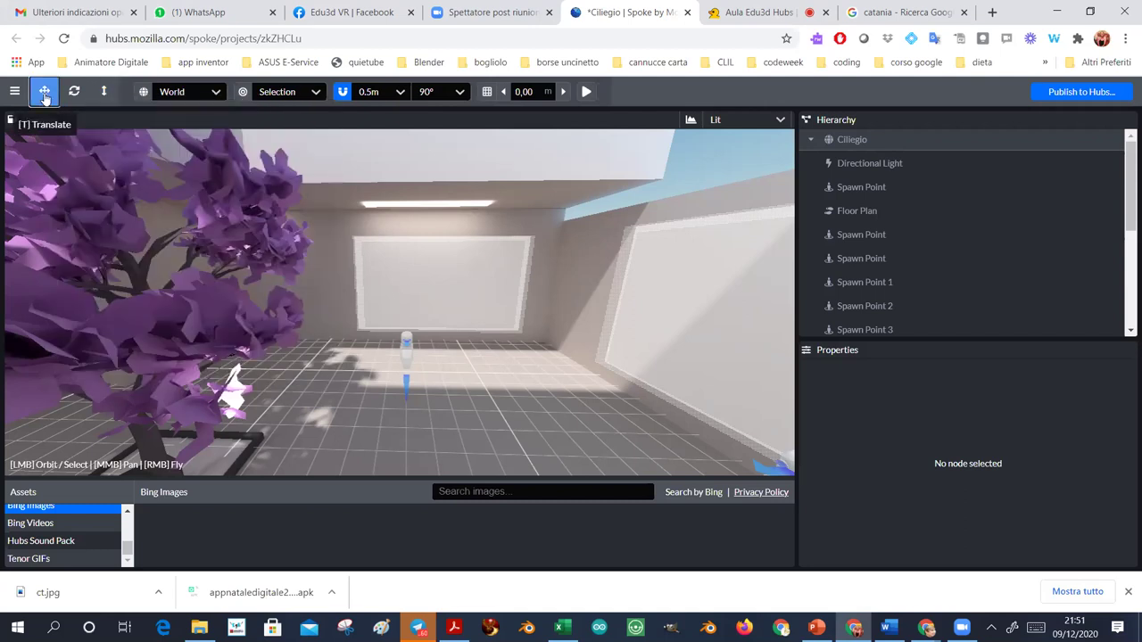
left_click(101, 92)
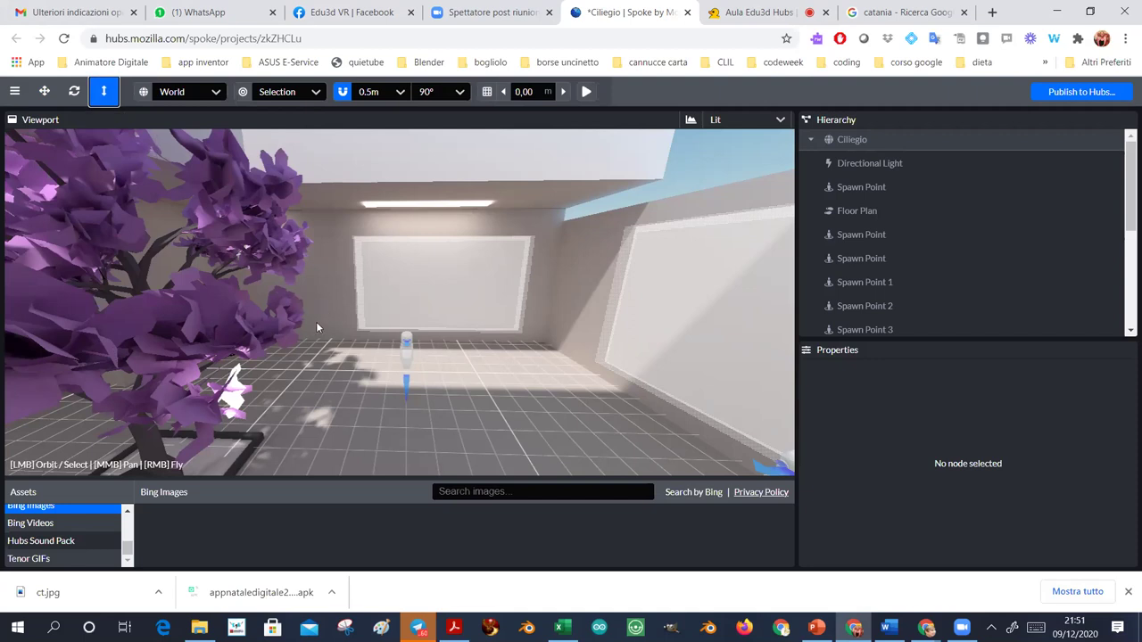
mouse_move(316, 328)
right_mouse_down()
mouse_move(290, 328)
mouse_move(307, 317)
right_mouse_up()
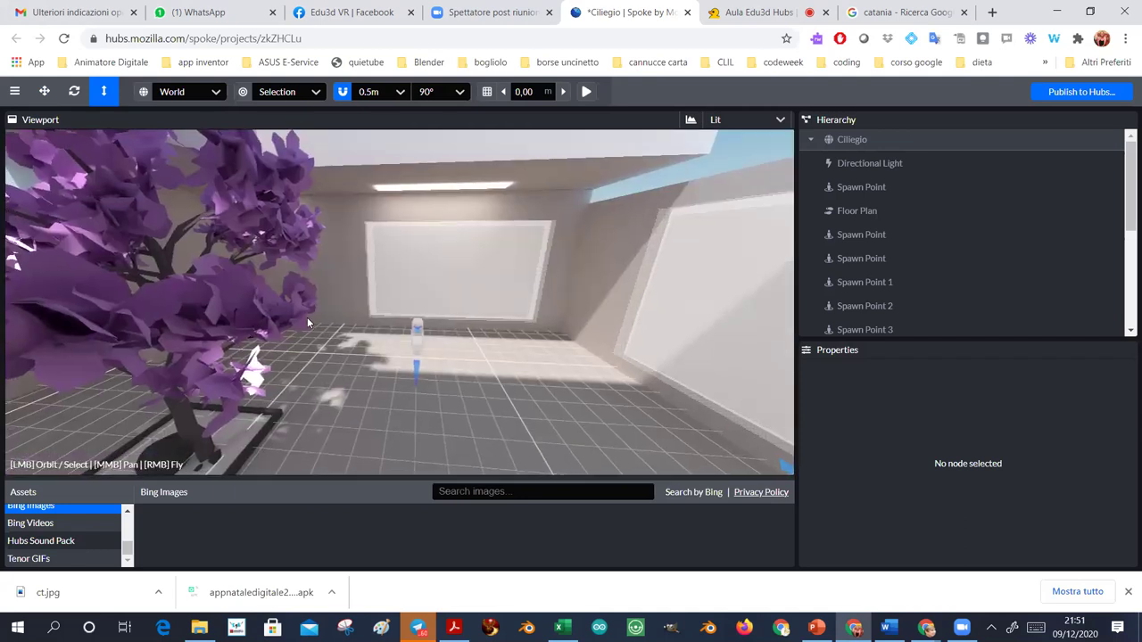
Step: Disable Spoke's experimental features and re-enable them
left_click(16, 95)
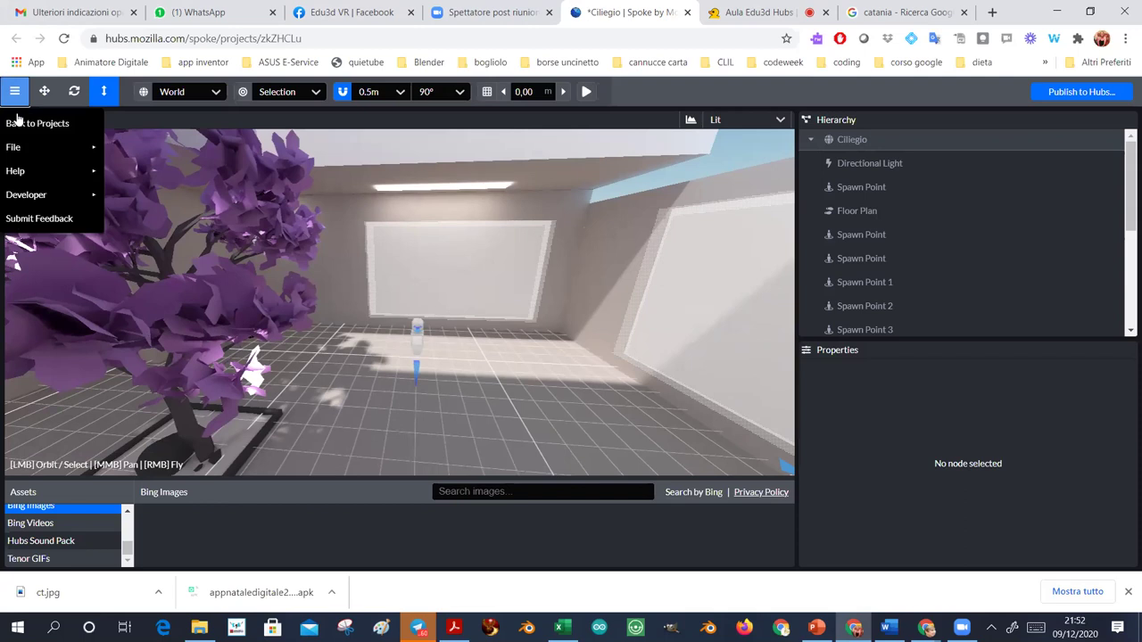
mouse_move(19, 202)
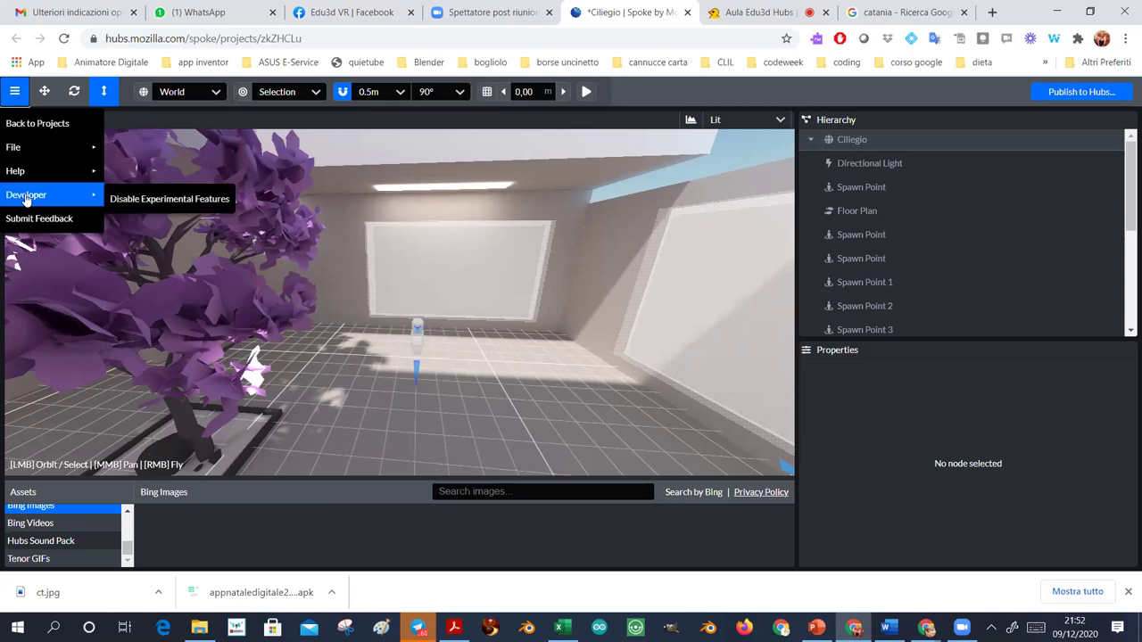
left_click(138, 200)
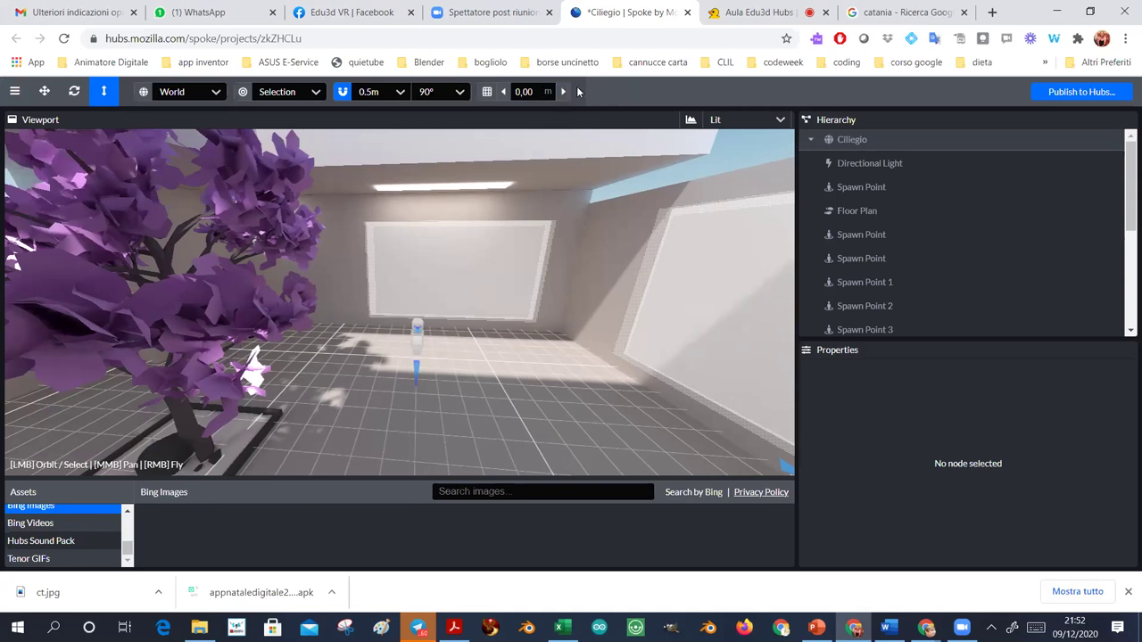
left_click(14, 91)
left_click(121, 198)
Step: Run the scene in play mode, stop it and inspect the tree and its planter up close
left_click(585, 93)
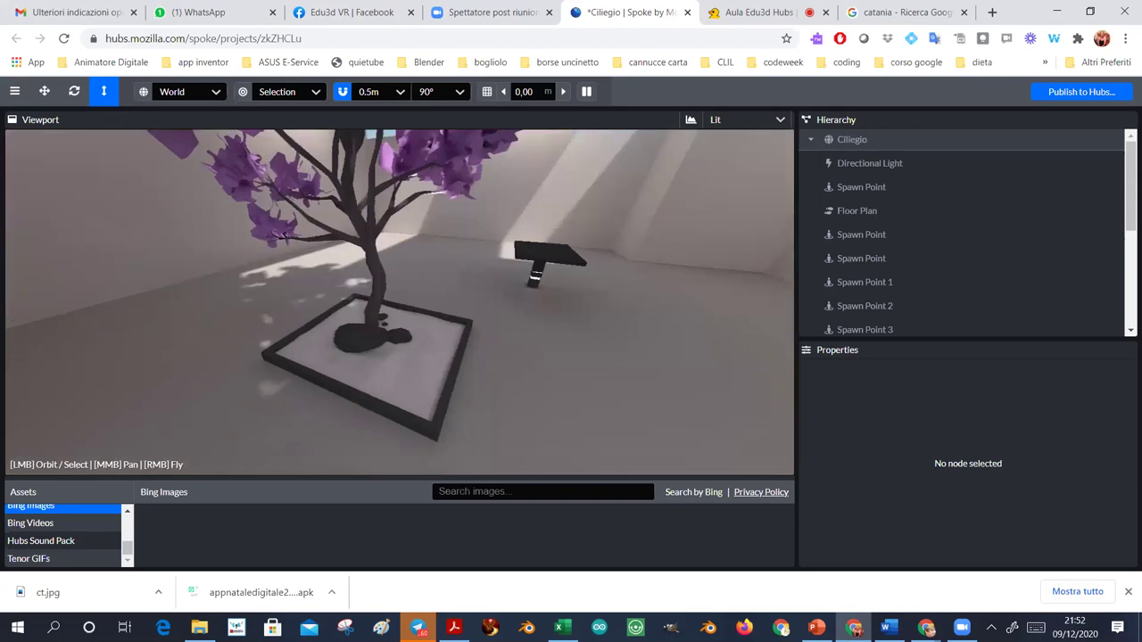
left_click(587, 91)
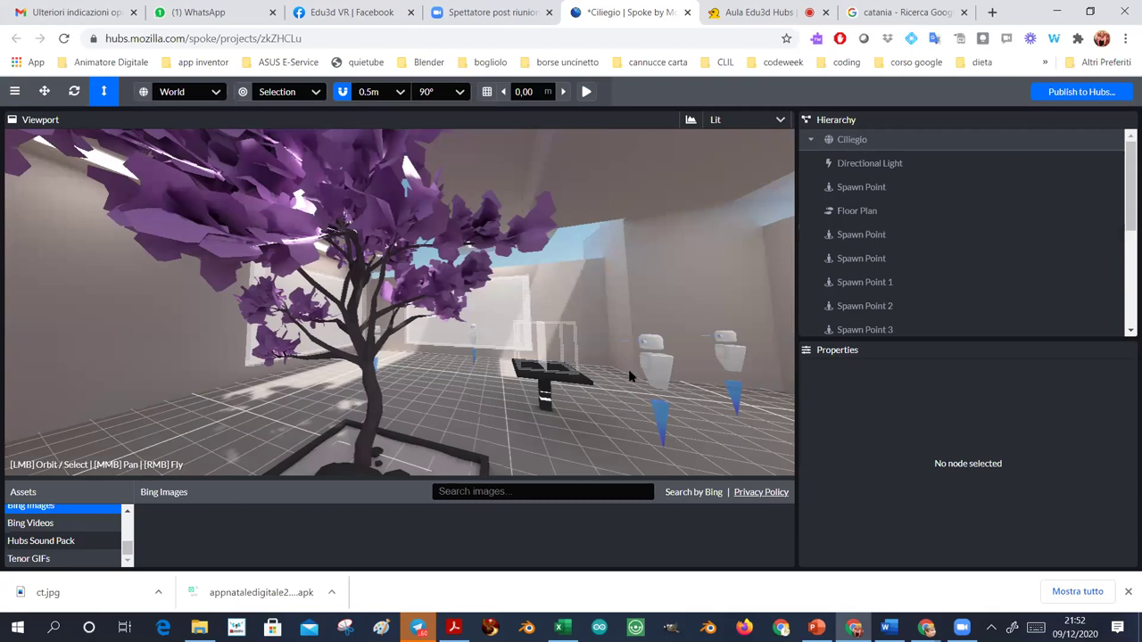
scroll(624, 381, "up", 5)
scroll(595, 389, "down", 5)
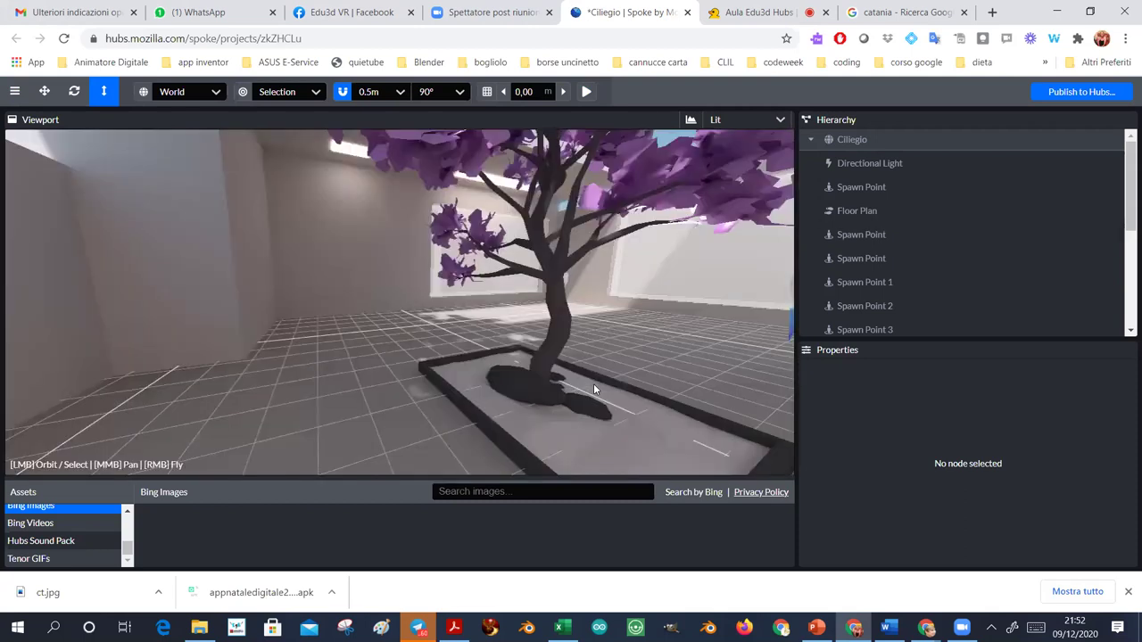
scroll(573, 381, "up", 3)
scroll(562, 389, "up", 2)
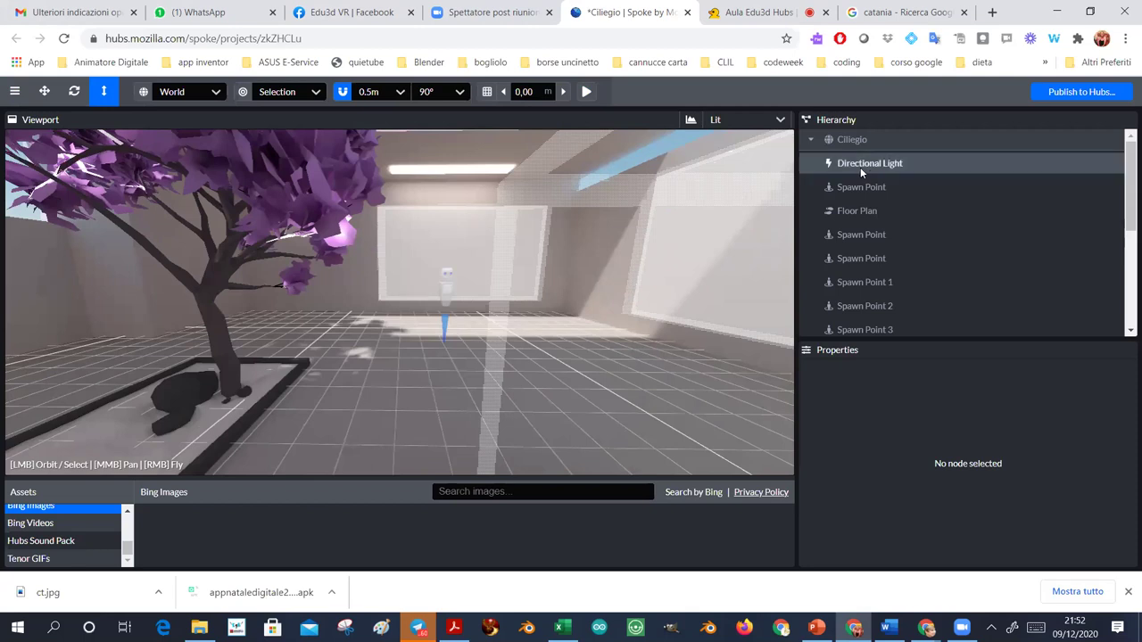
Step: Review the remaining nodes in the scene hierarchy and look up at the hall's ceiling and sky opening
scroll(858, 214, "down", 3)
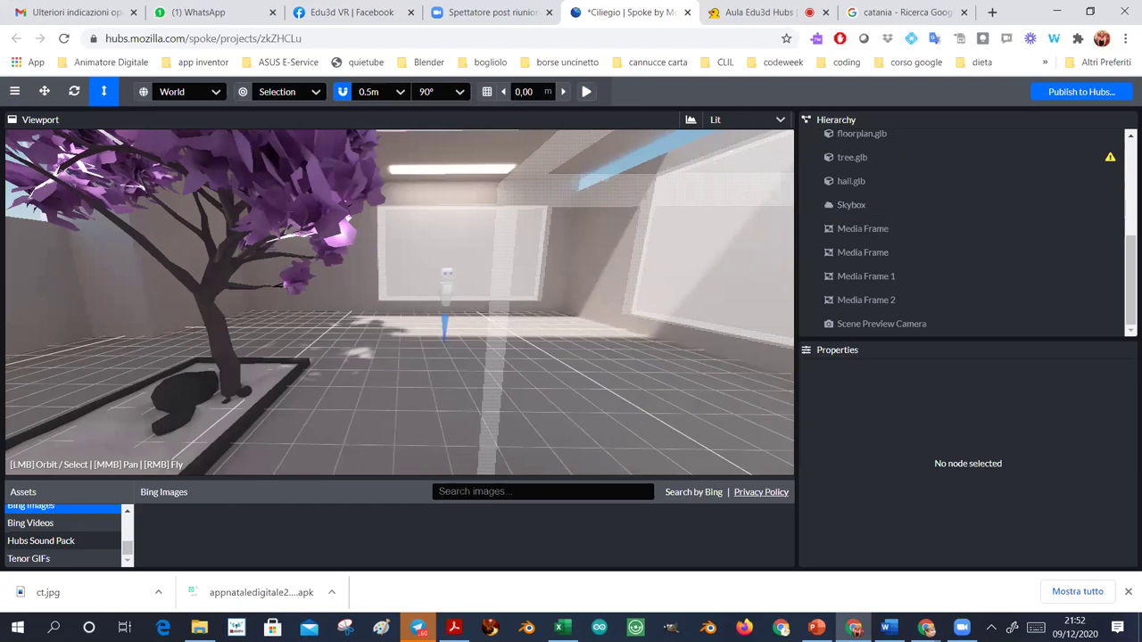
left_click_drag(492, 241, 501, 248)
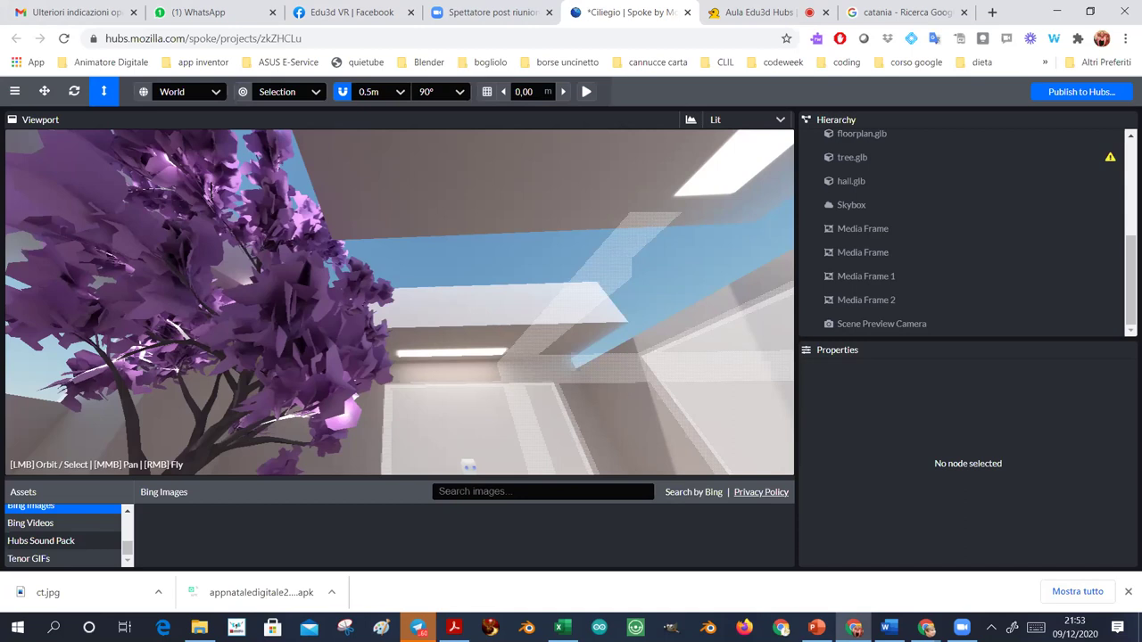
mouse_move(400, 302)
right_mouse_down()
mouse_move(357, 312)
mouse_move(411, 303)
mouse_move(383, 305)
right_mouse_up()
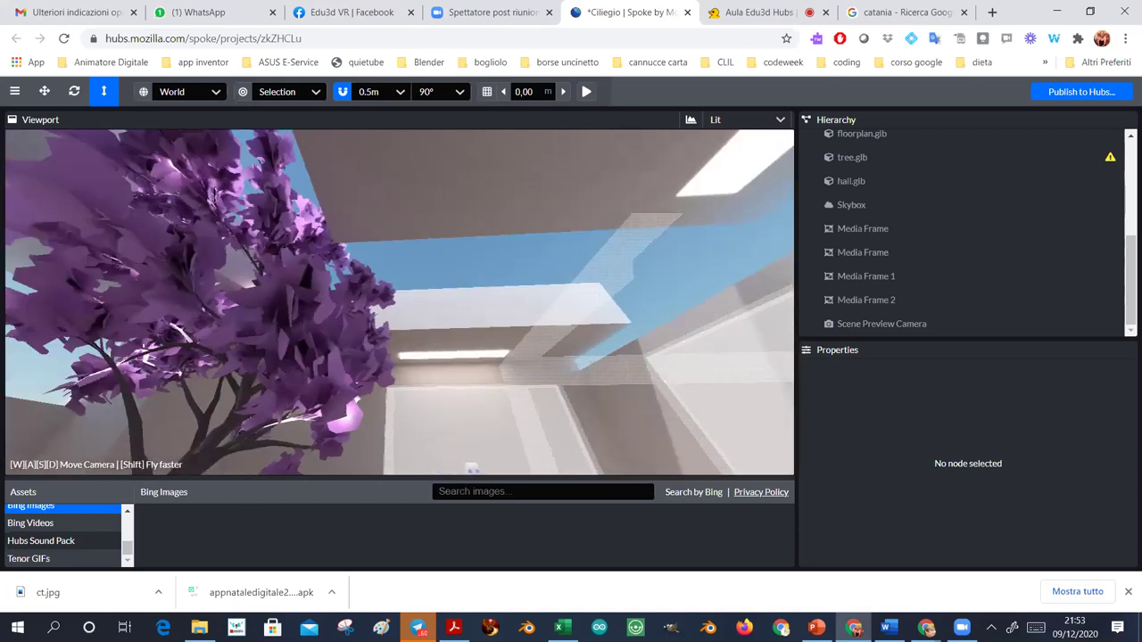
Step: Review the scene hierarchy from the Directional Light and spawn points down to the models, Skybox and media frames
right_click_drag(496, 256, 497, 256)
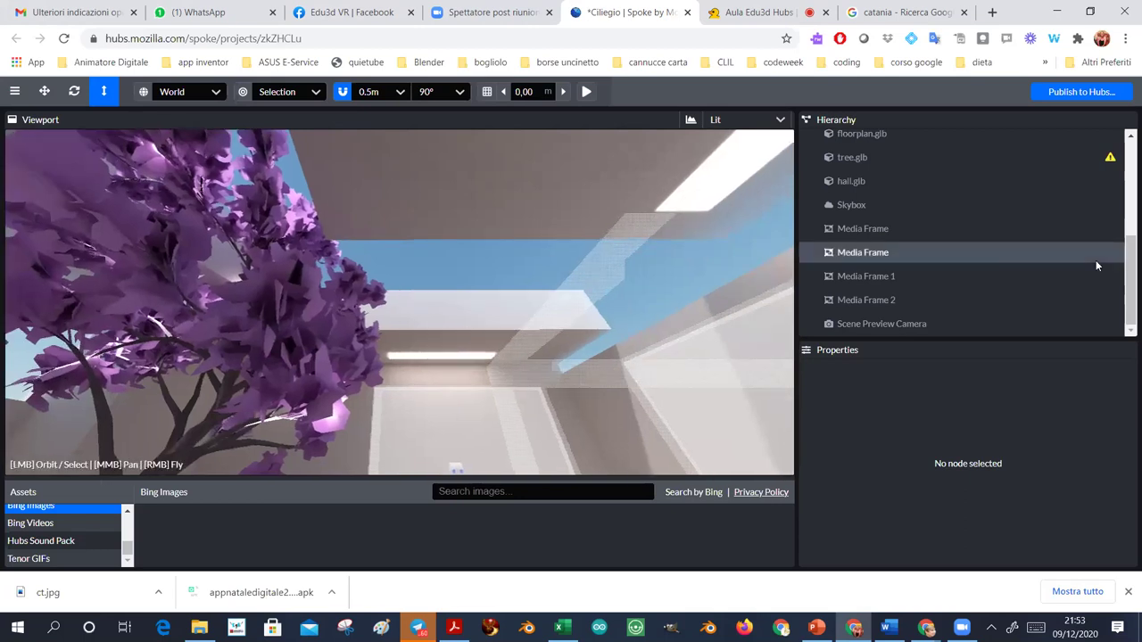
scroll(981, 232, "up", 5)
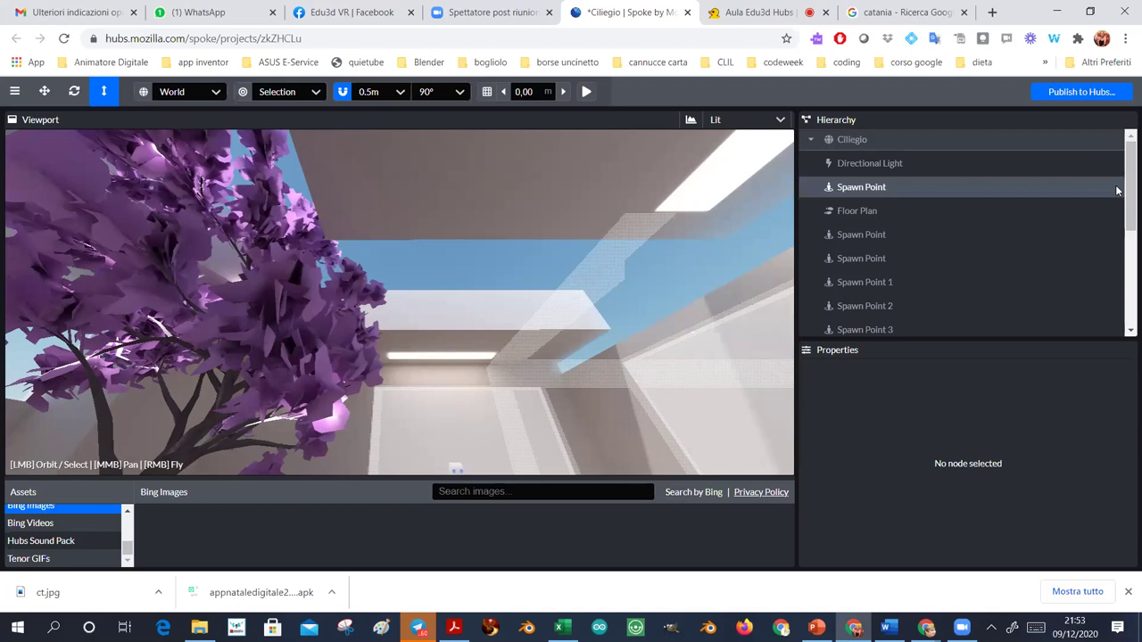
scroll(1115, 249, "down", 1)
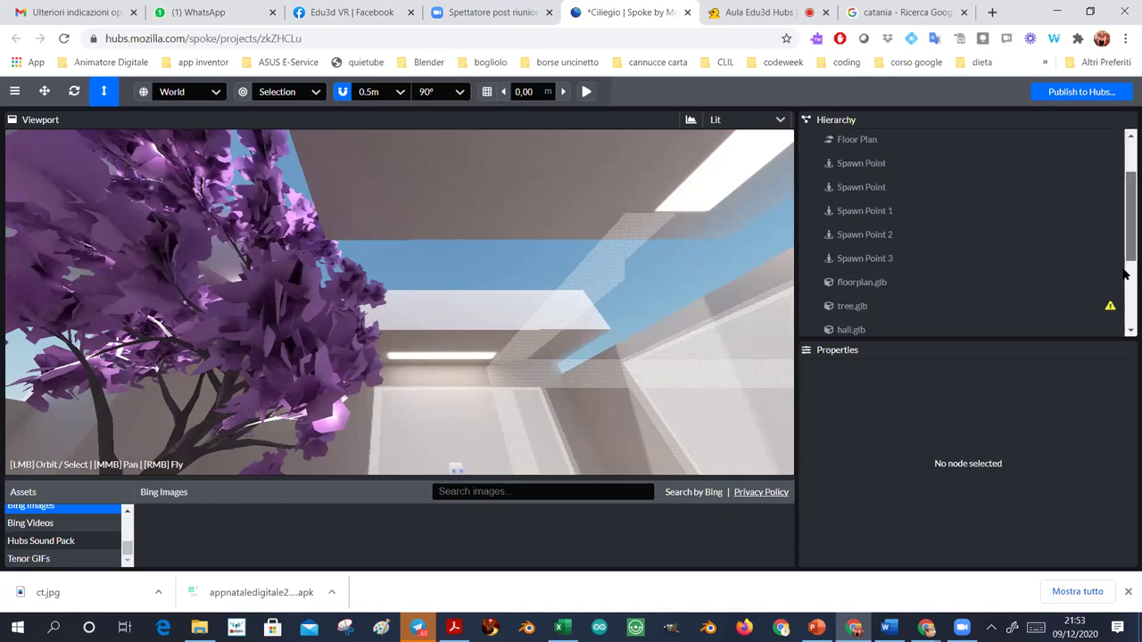
scroll(1084, 260, "down", 2)
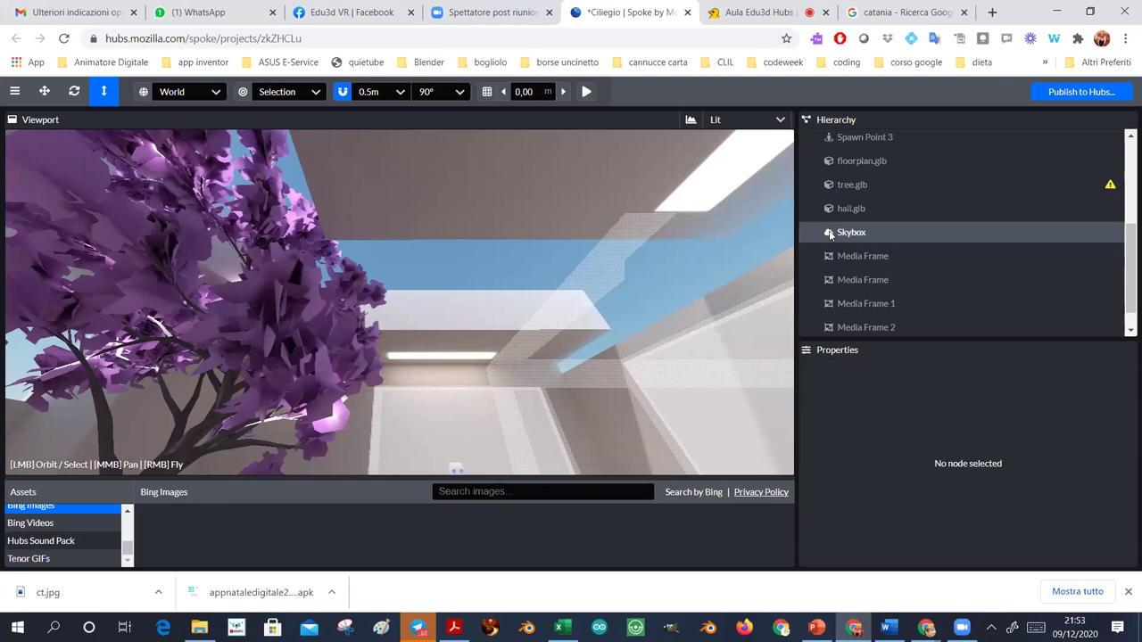
scroll(590, 469, "down", 3)
Step: Open the Elements asset collection and browse through its lights, spawn points, media and remaining elements
left_click_drag(127, 553, 127, 517)
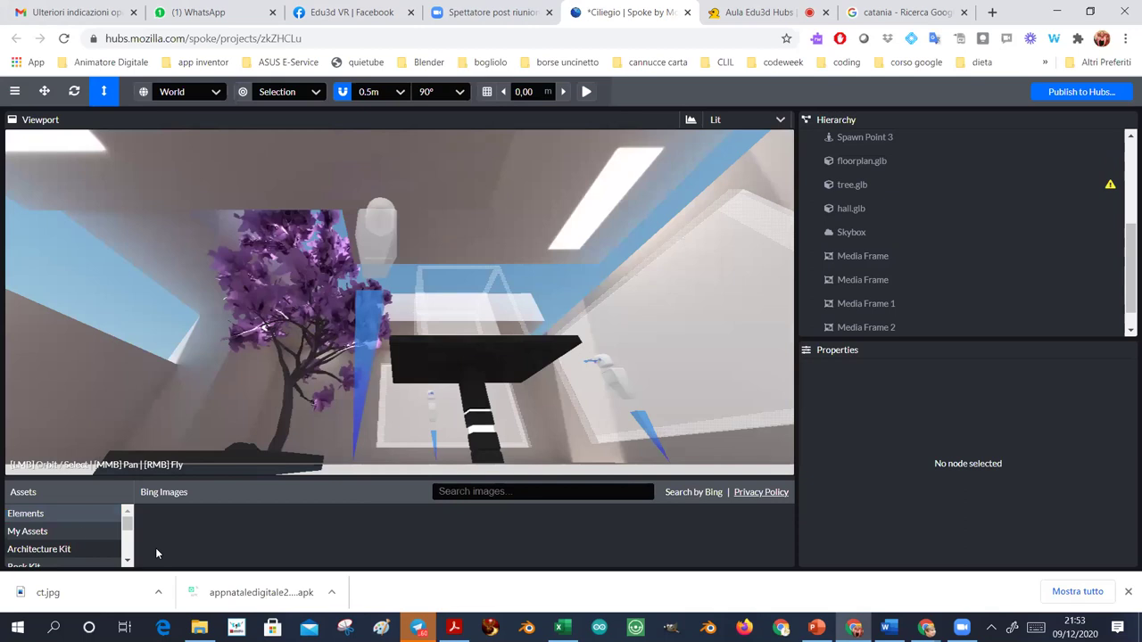
left_click(62, 516)
scroll(212, 528, "down", 2)
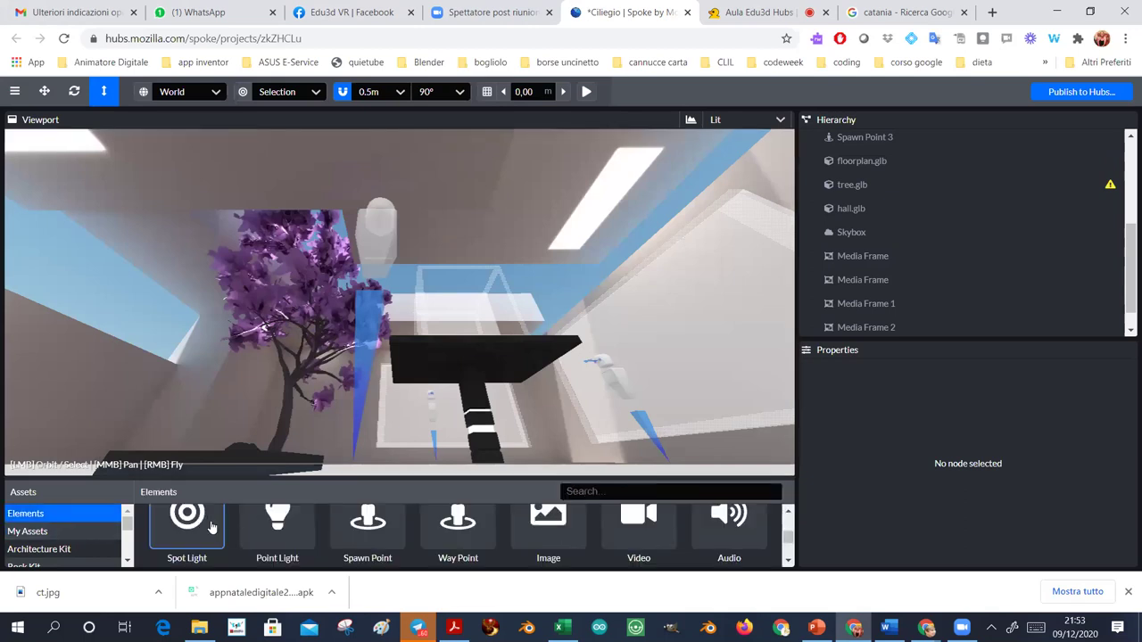
scroll(213, 528, "down", 2)
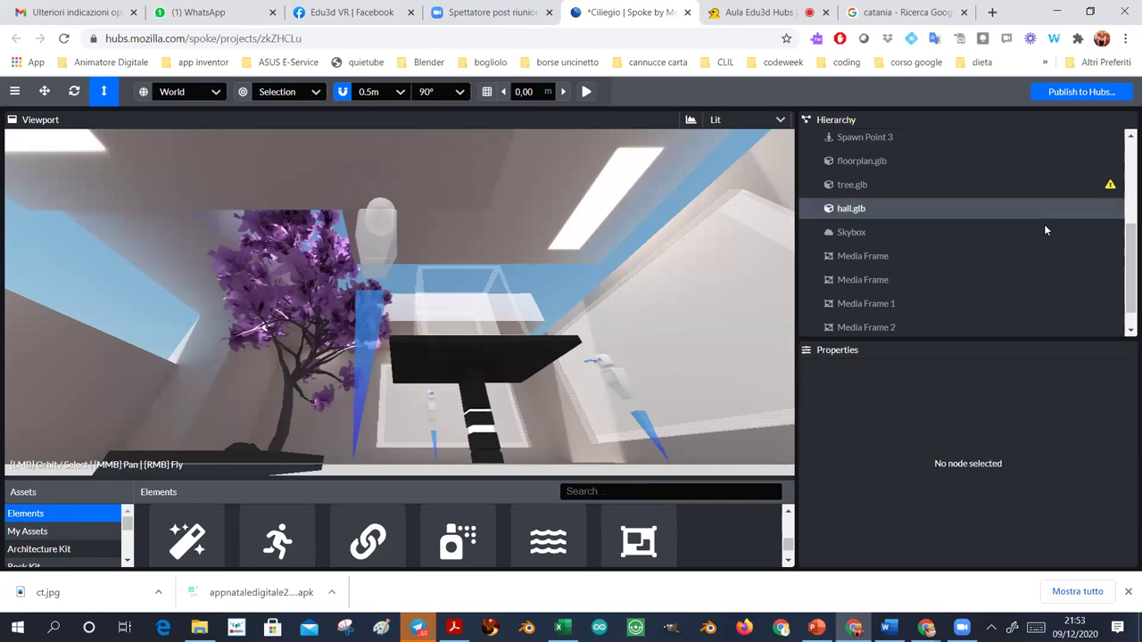
Step: Return to the first nodes of the scene hierarchy and view the hall from the table back to a full overview
left_click_drag(1124, 233, 1124, 178)
scroll(870, 192, "up", 1)
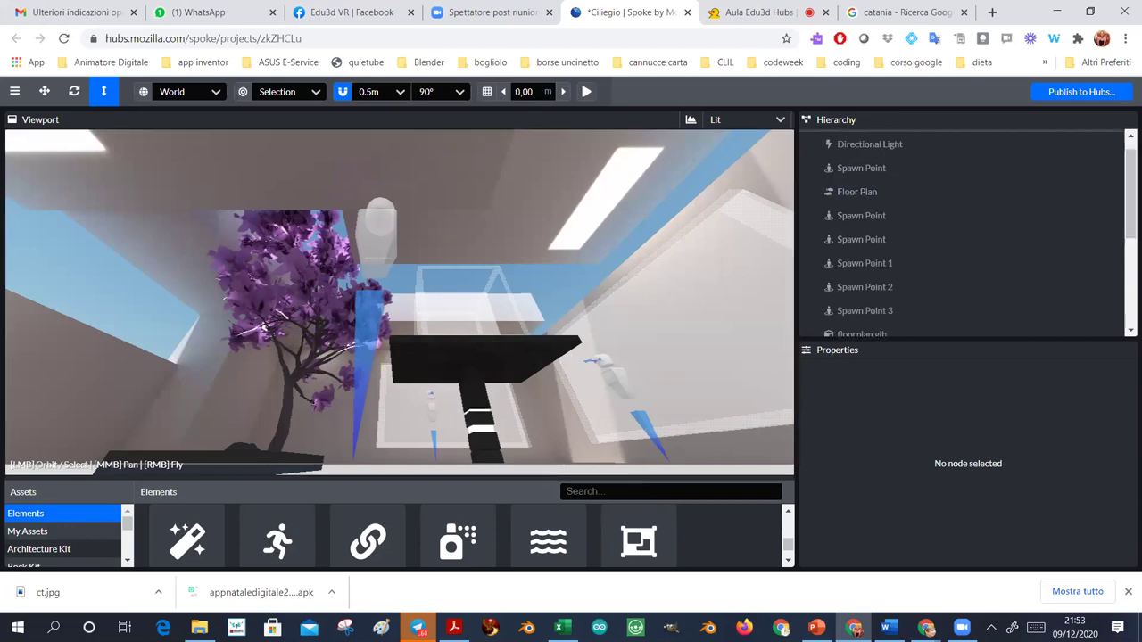
right_click_drag(399, 294, 400, 357)
double_click(858, 295)
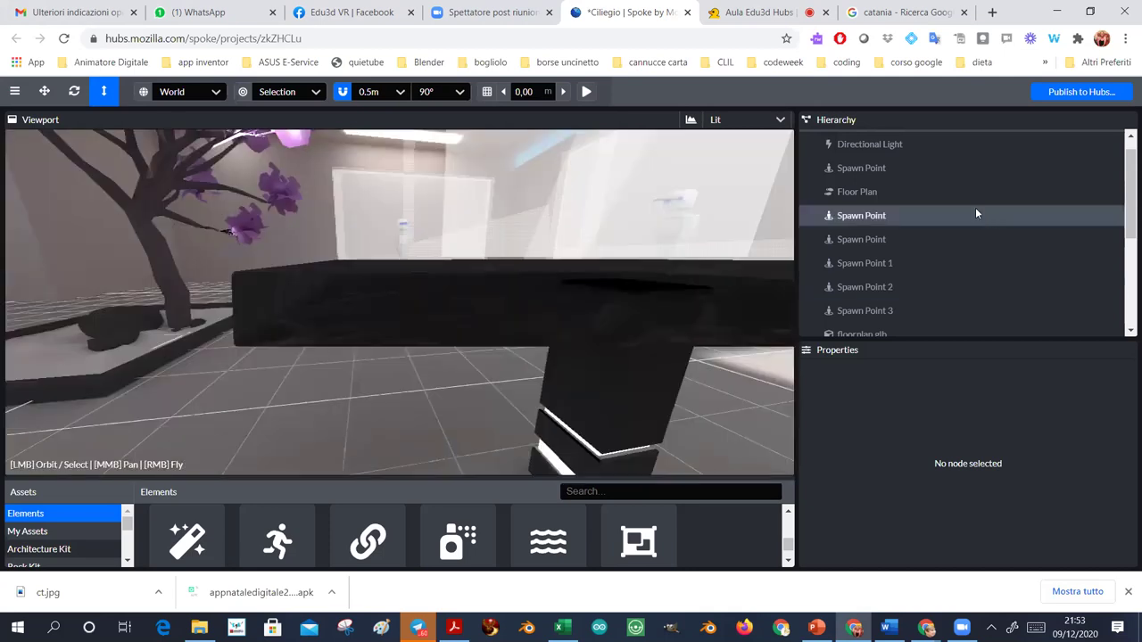
scroll(651, 270, "down", 5)
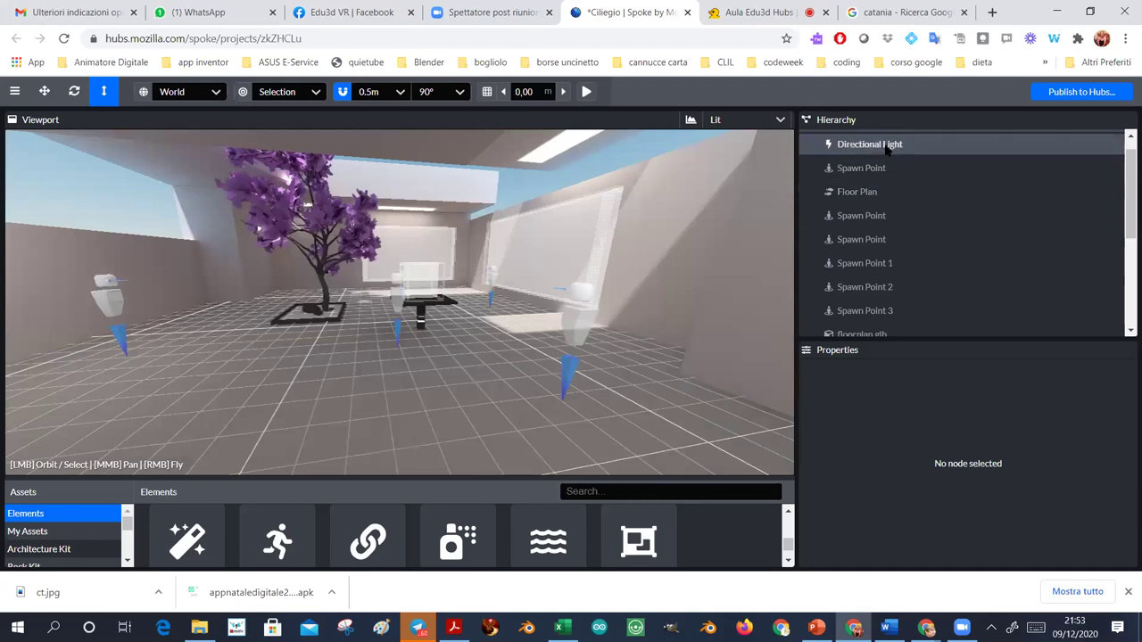
Step: Select the Directional Light and examine it up close in the hall along with the neighbouring hierarchy nodes
left_click(498, 211)
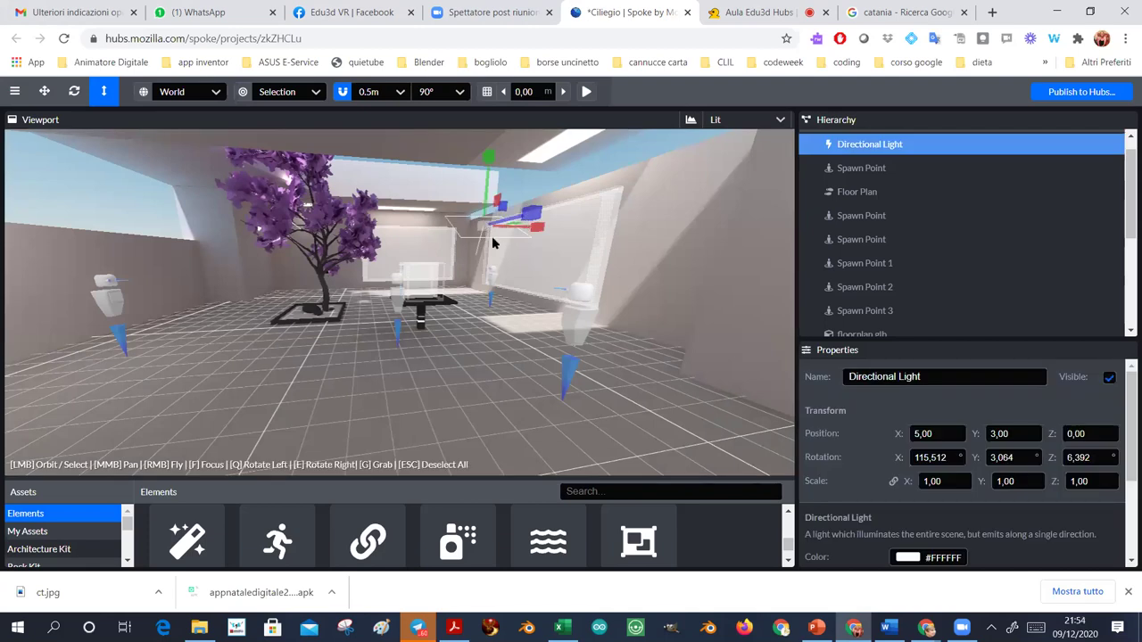
right_click_drag(492, 242, 865, 257)
key("w")
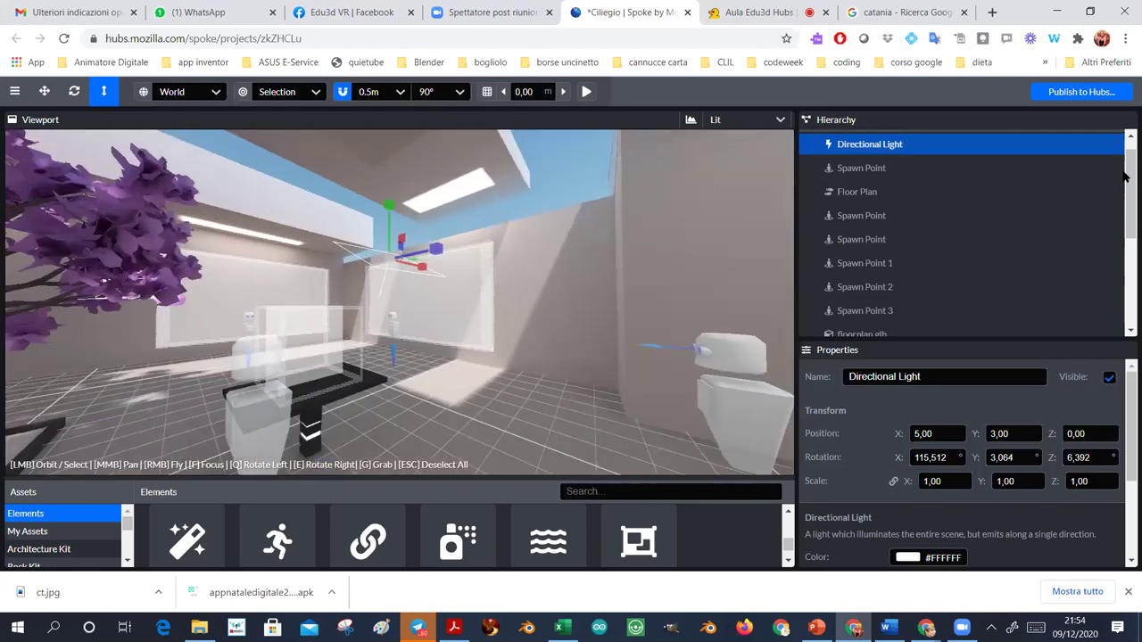
scroll(1123, 182, "down", 1)
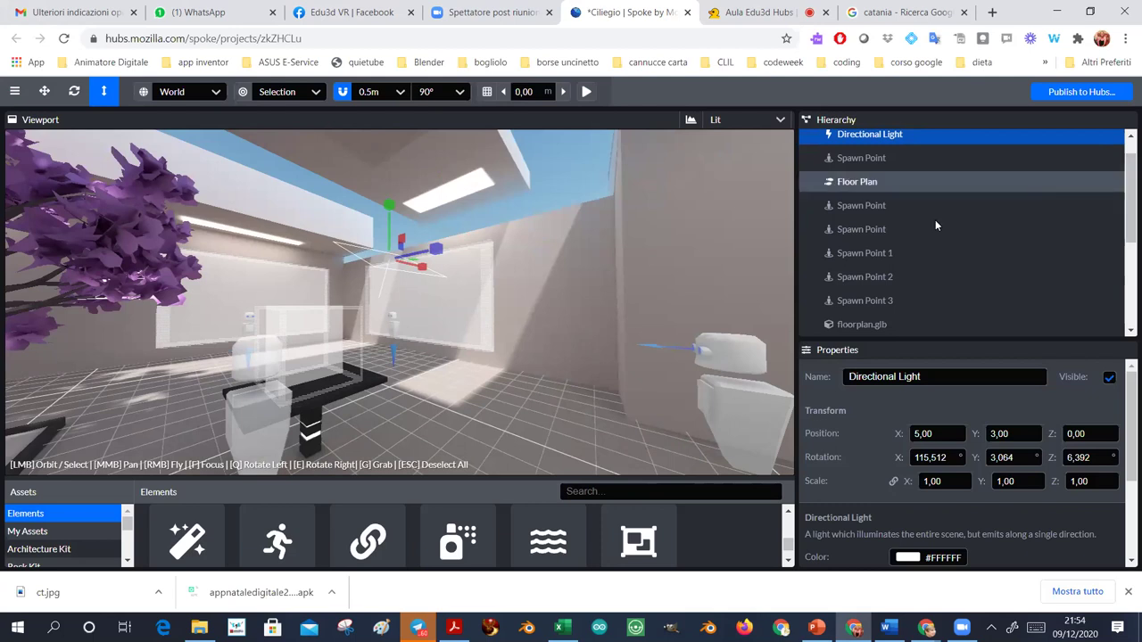
scroll(933, 221, "down", 1)
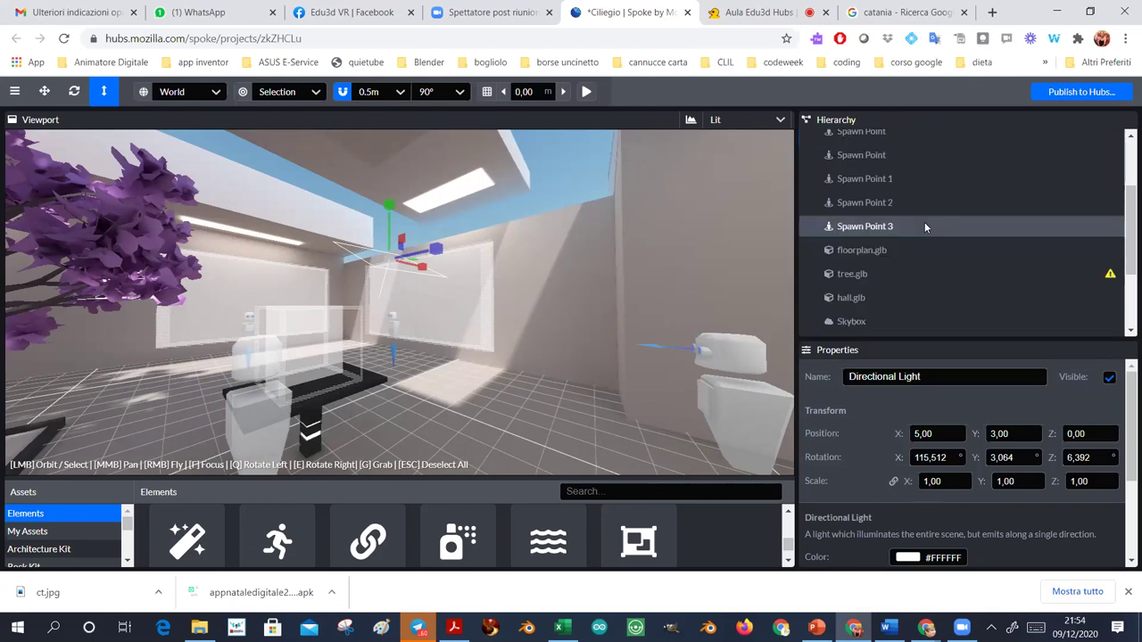
scroll(846, 207, "up", 1)
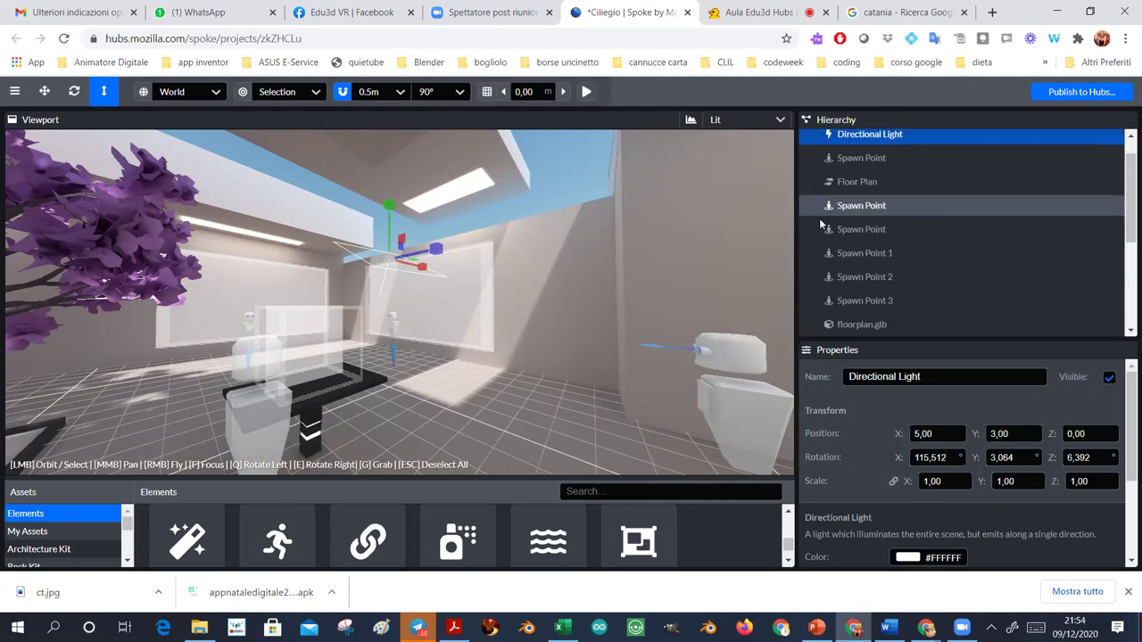
Step: Examine the light and shadows on the hall's walls and floor from several angles, keeping the Directional Light selected
right_click_drag(401, 303, 348, 304)
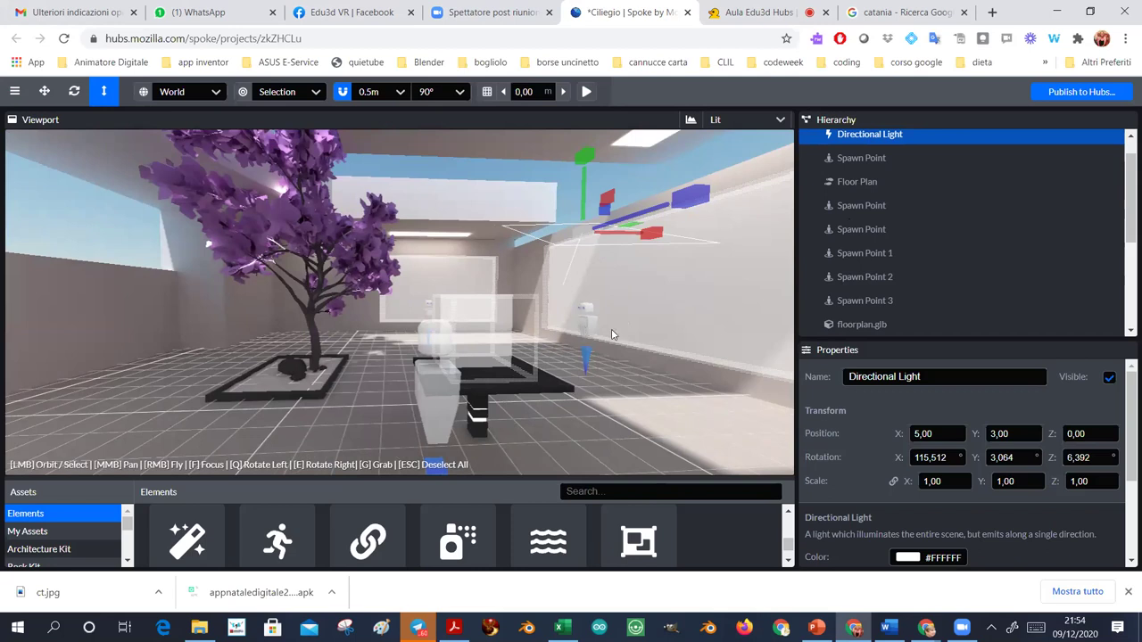
right_click_drag(604, 328, 817, 271)
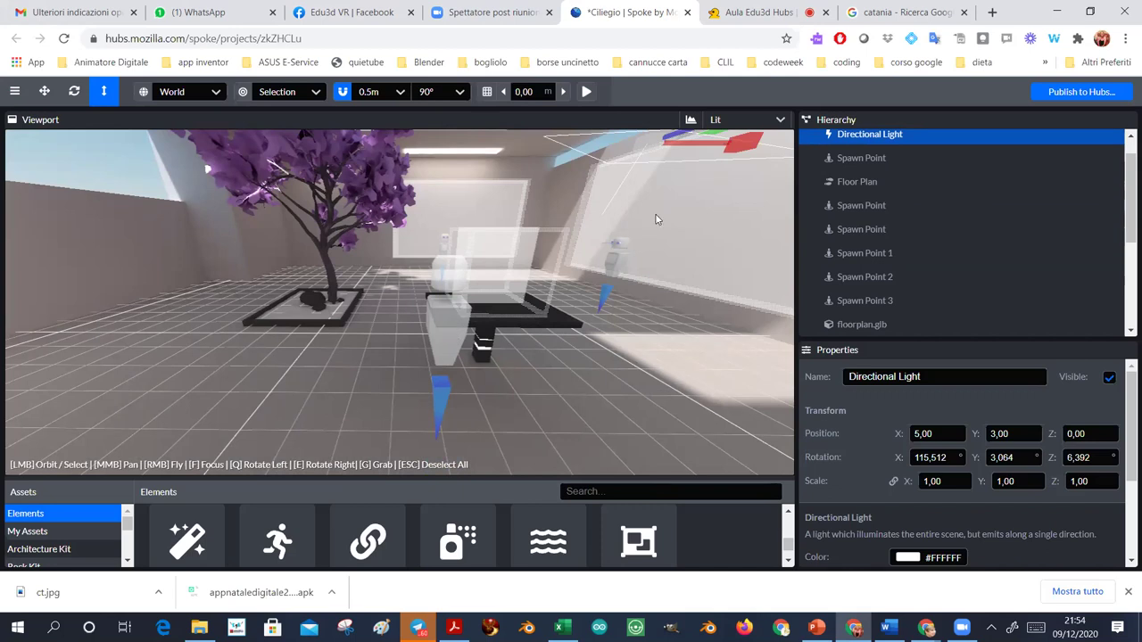
scroll(861, 231, "down", 3)
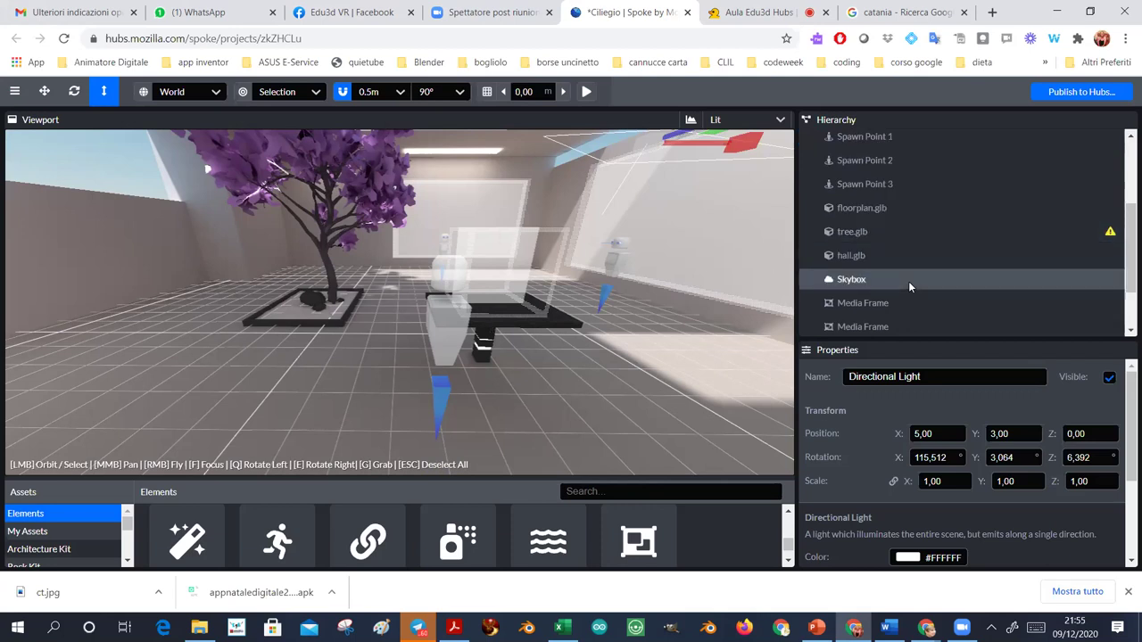
right_click_drag(655, 284, 644, 272)
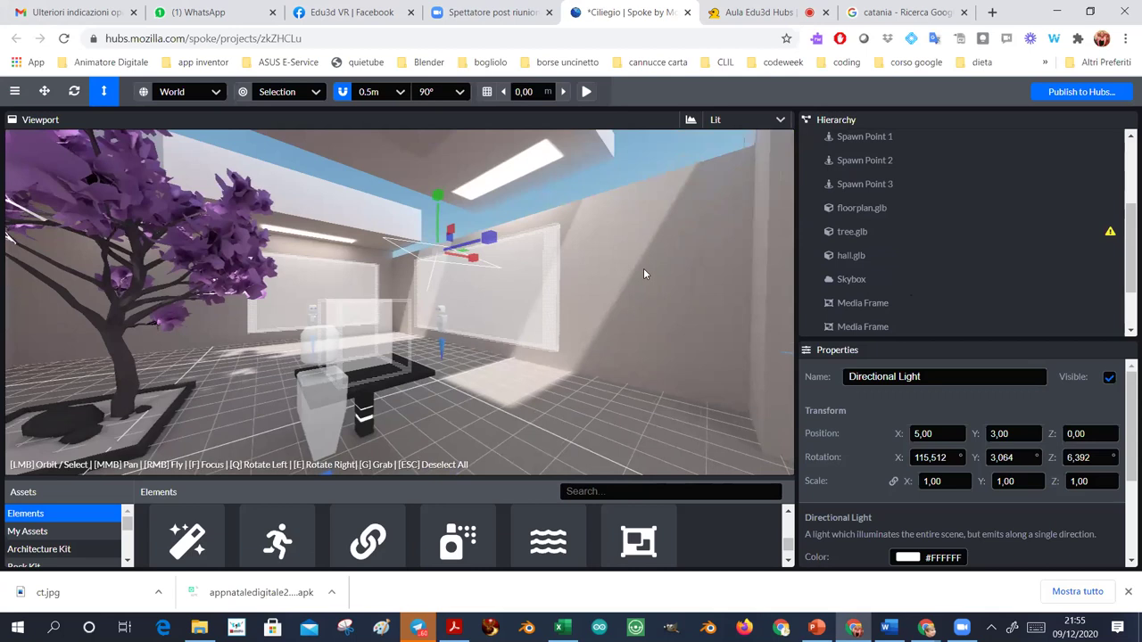
right_click_drag(643, 262, 643, 262)
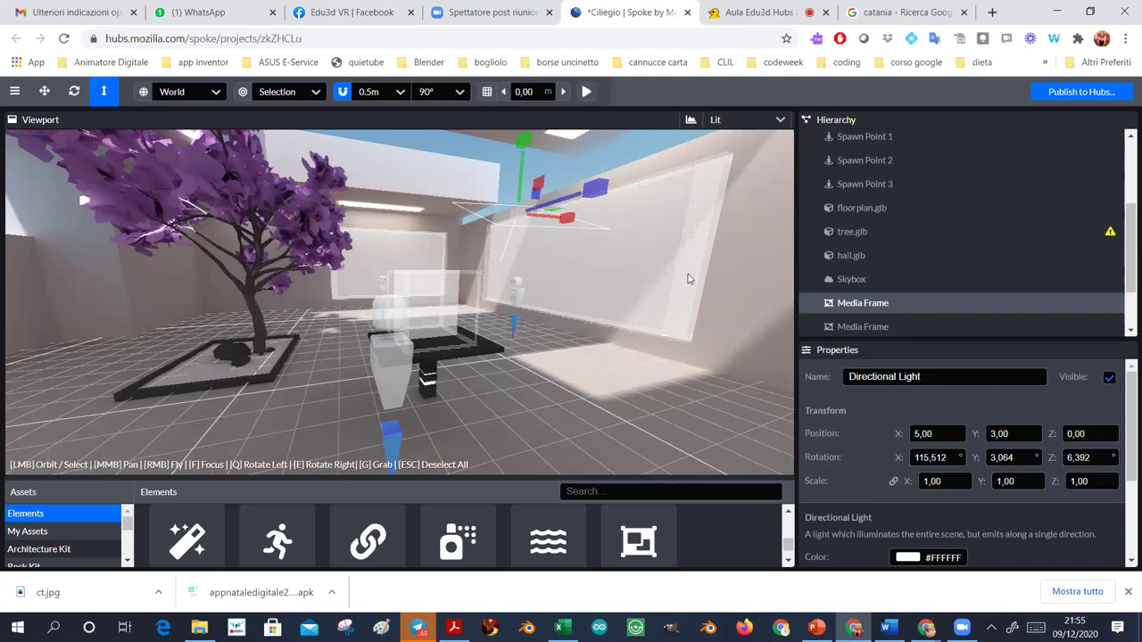
right_click_drag(673, 273, 745, 276)
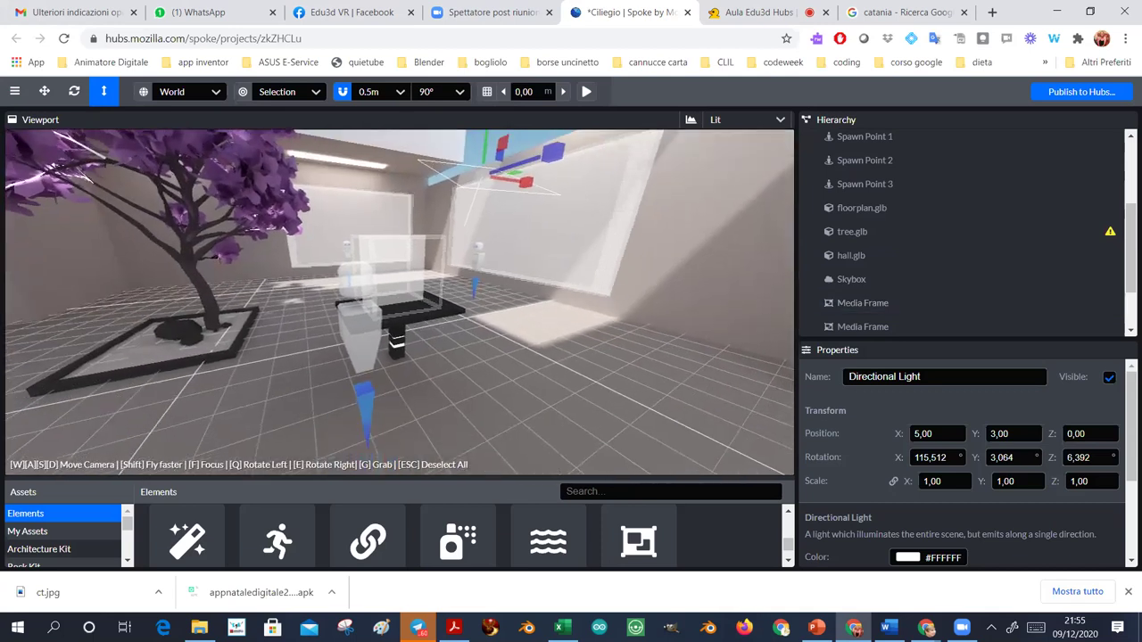
right_click_drag(673, 273, 672, 273)
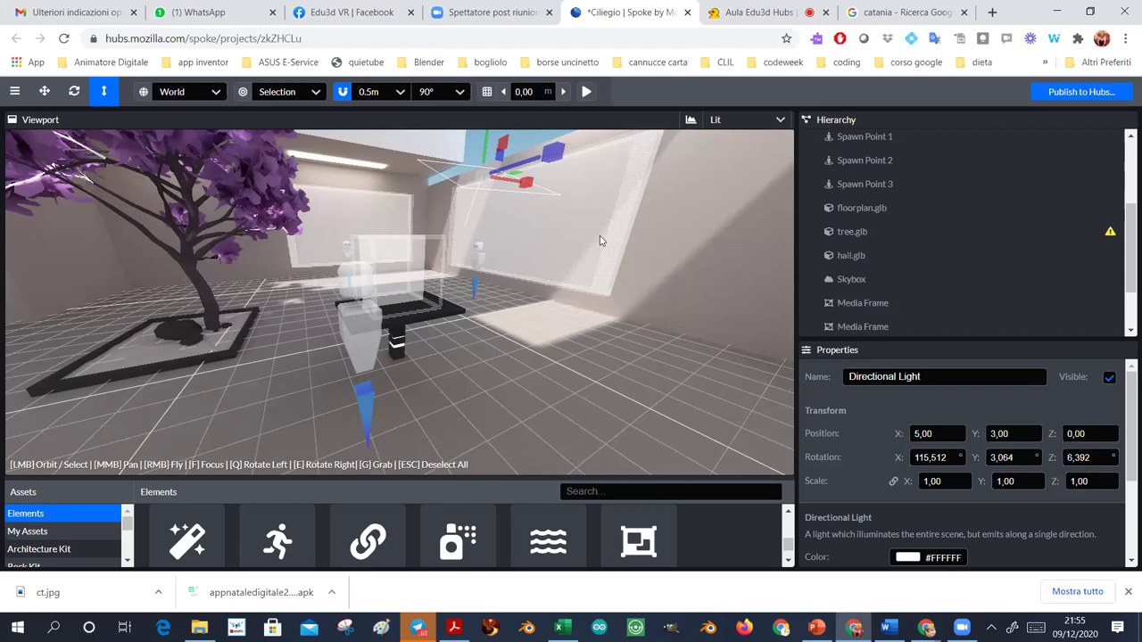
right_click_drag(599, 231, 697, 239)
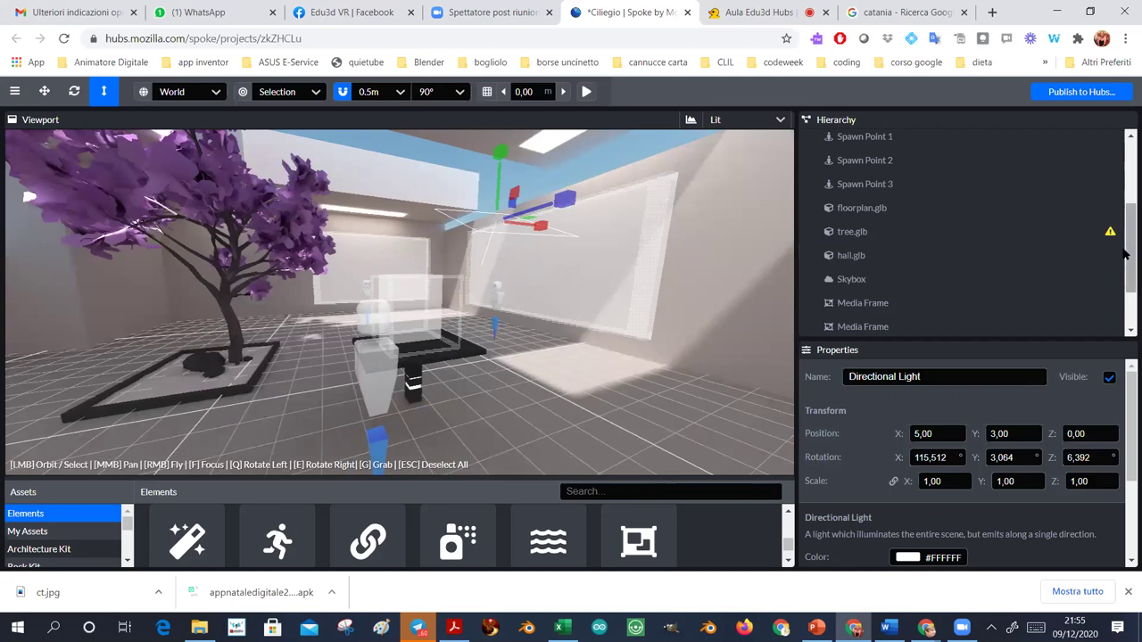
left_click_drag(1128, 252, 1126, 198)
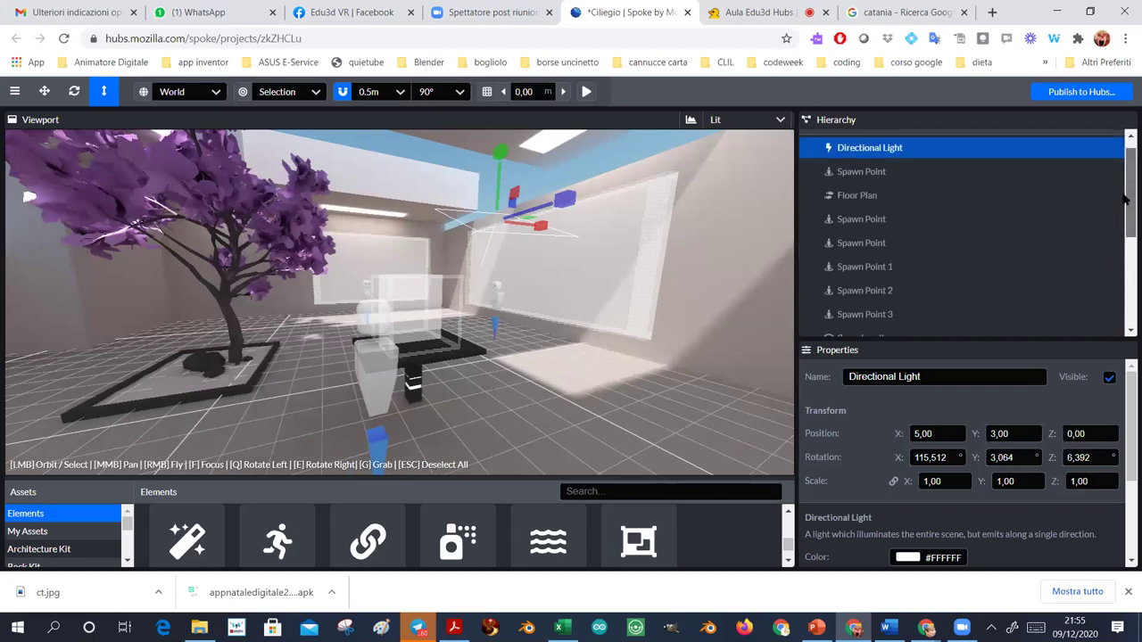
left_click_drag(1125, 191, 1125, 183)
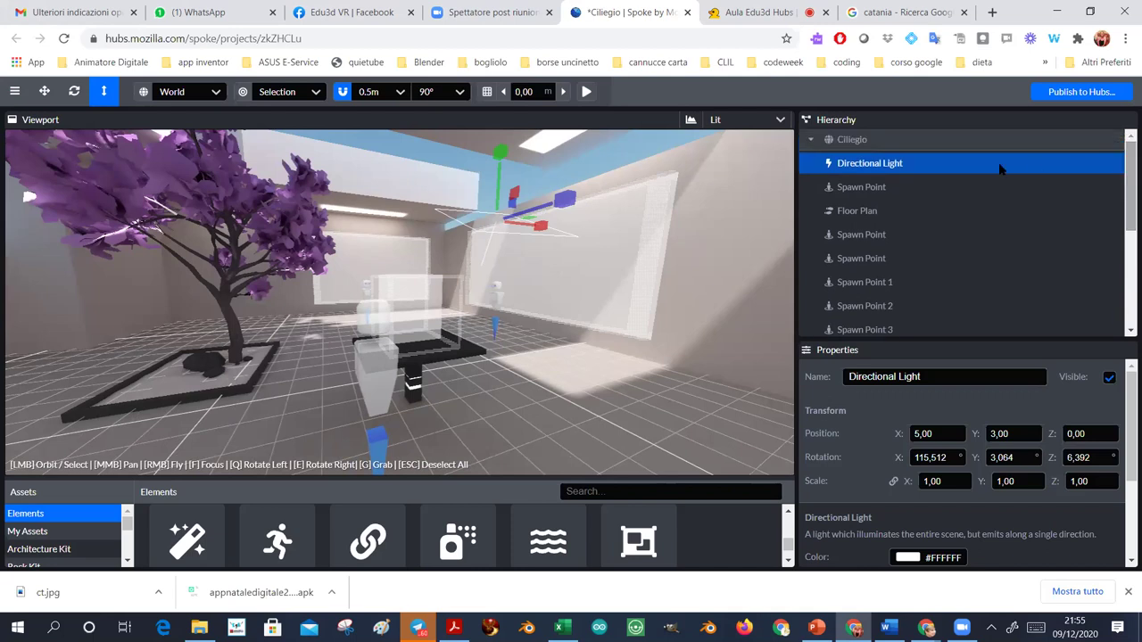
left_click(968, 165)
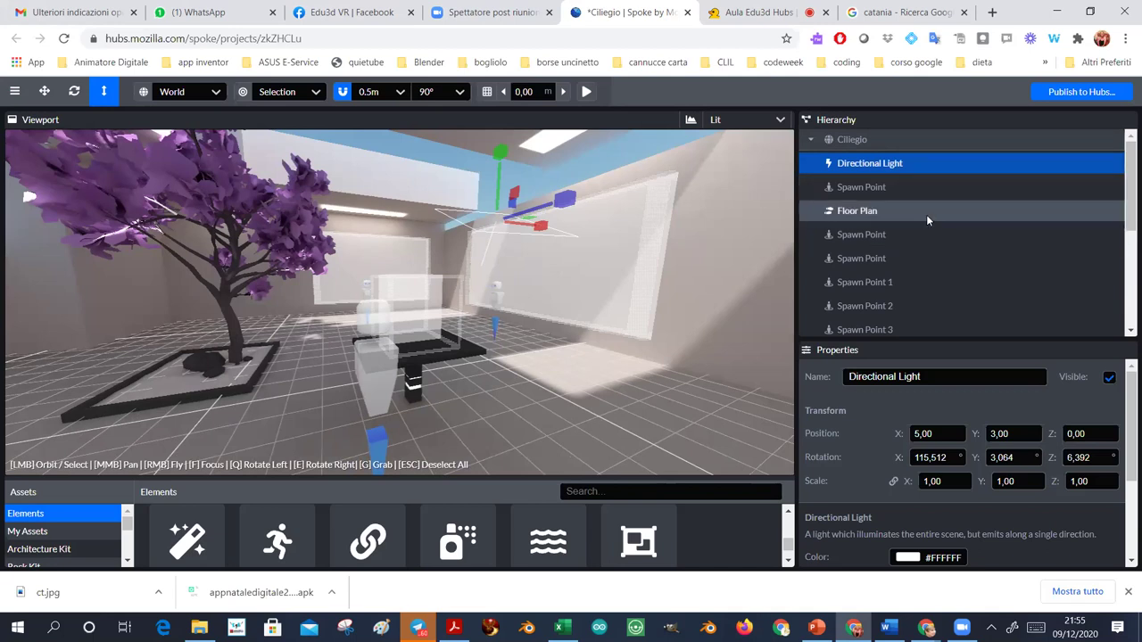
Step: Select the Scene Preview Camera at the end of the hierarchy and focus the view on it
left_click_drag(1126, 232, 1126, 295)
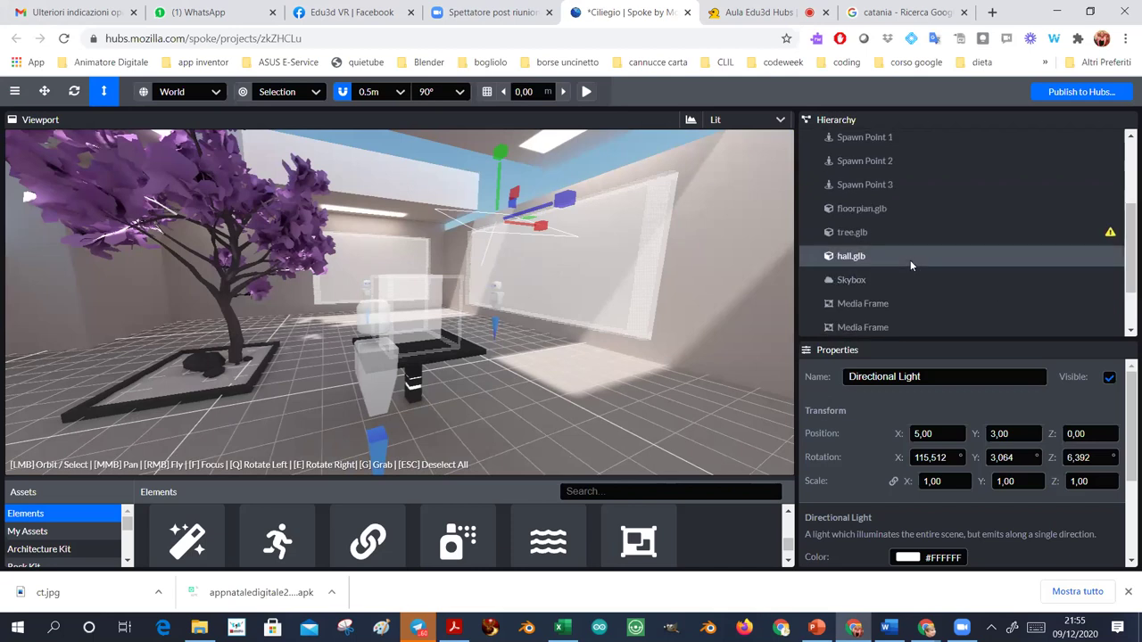
scroll(909, 259, "down", 2)
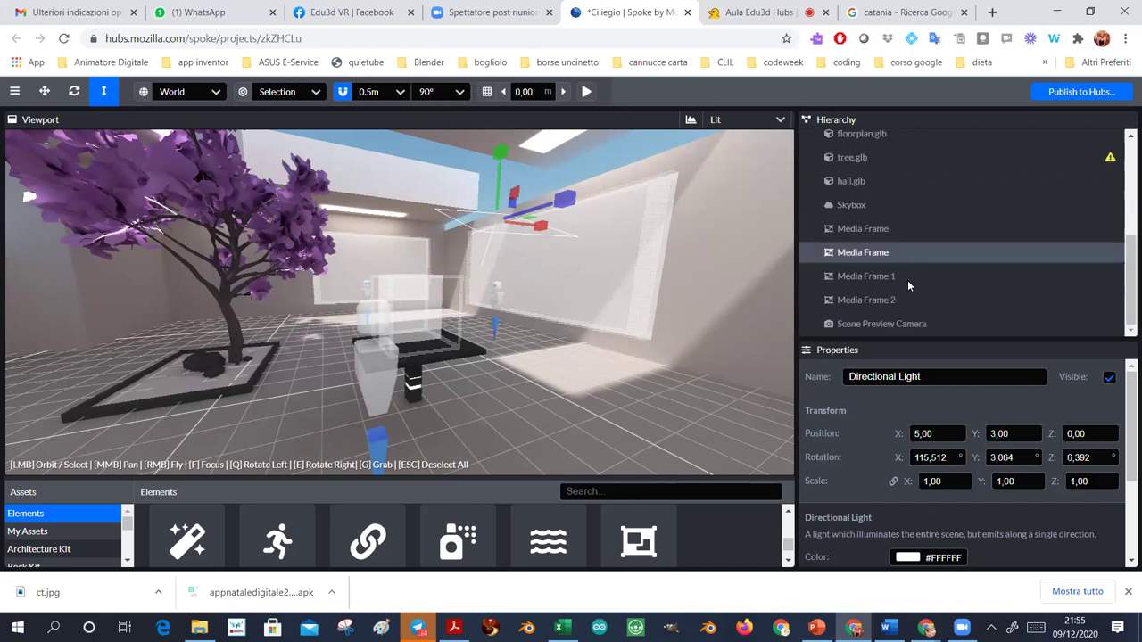
double_click(897, 325)
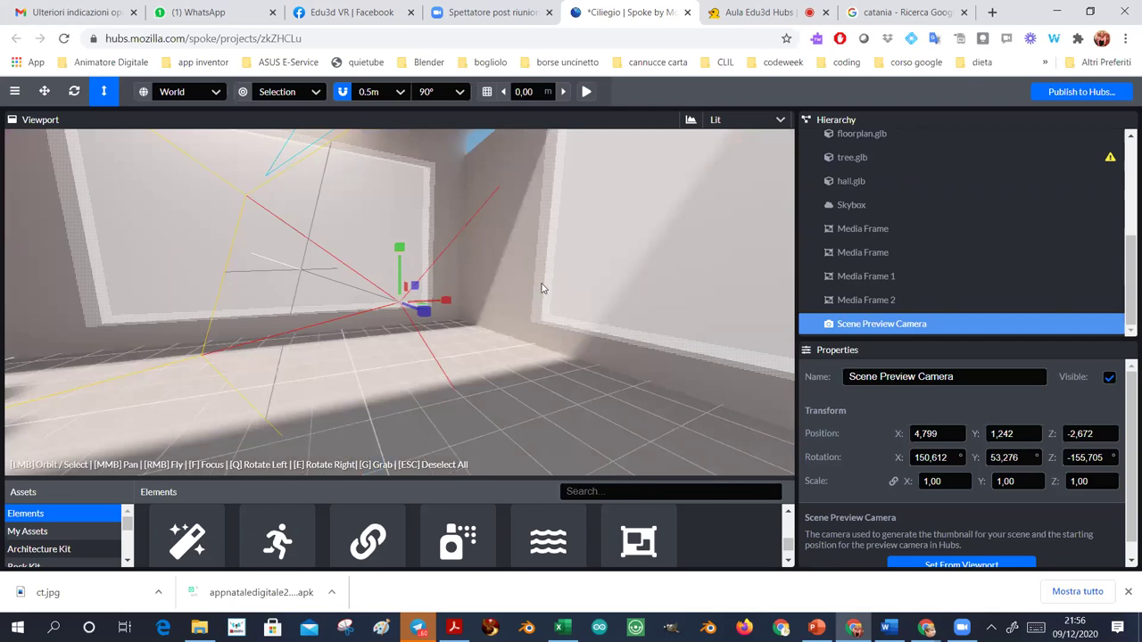
Step: Frame the far wall's media frame head-on and set the Scene Preview Camera's position and rotation from the viewport
left_click_drag(525, 285, 557, 270)
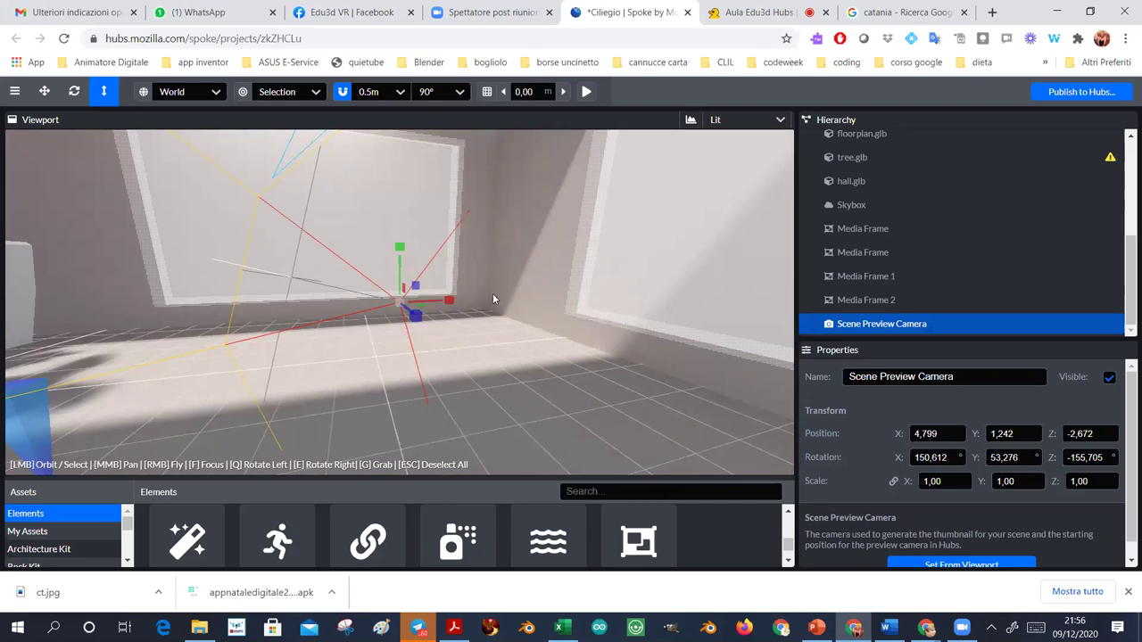
left_click_drag(491, 295, 707, 331)
left_click_drag(1125, 414, 922, 592)
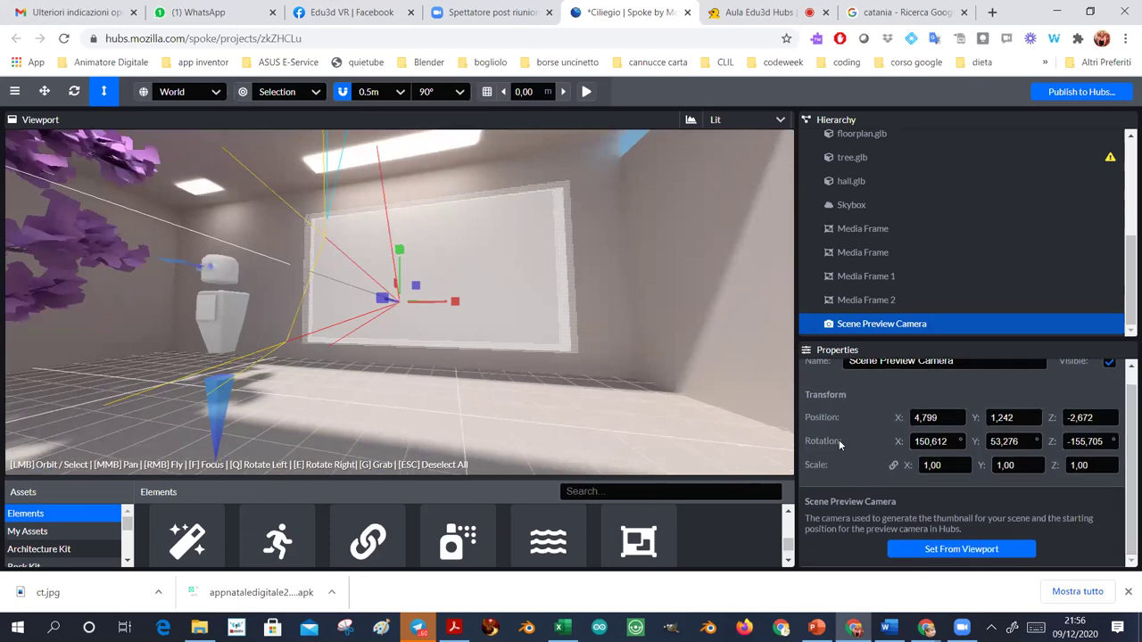
left_click(963, 547)
mouse_move(549, 323)
left_mouse_down()
mouse_move(564, 311)
mouse_move(567, 320)
left_mouse_up()
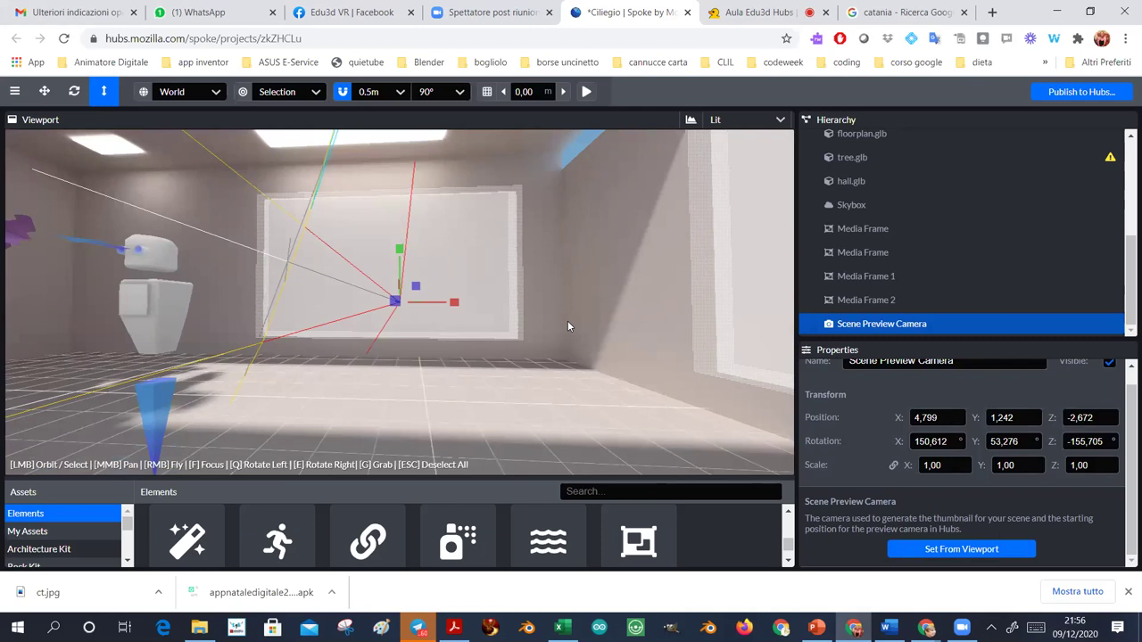
mouse_move(262, 288)
left_mouse_down()
mouse_move(276, 294)
mouse_move(270, 286)
left_mouse_up()
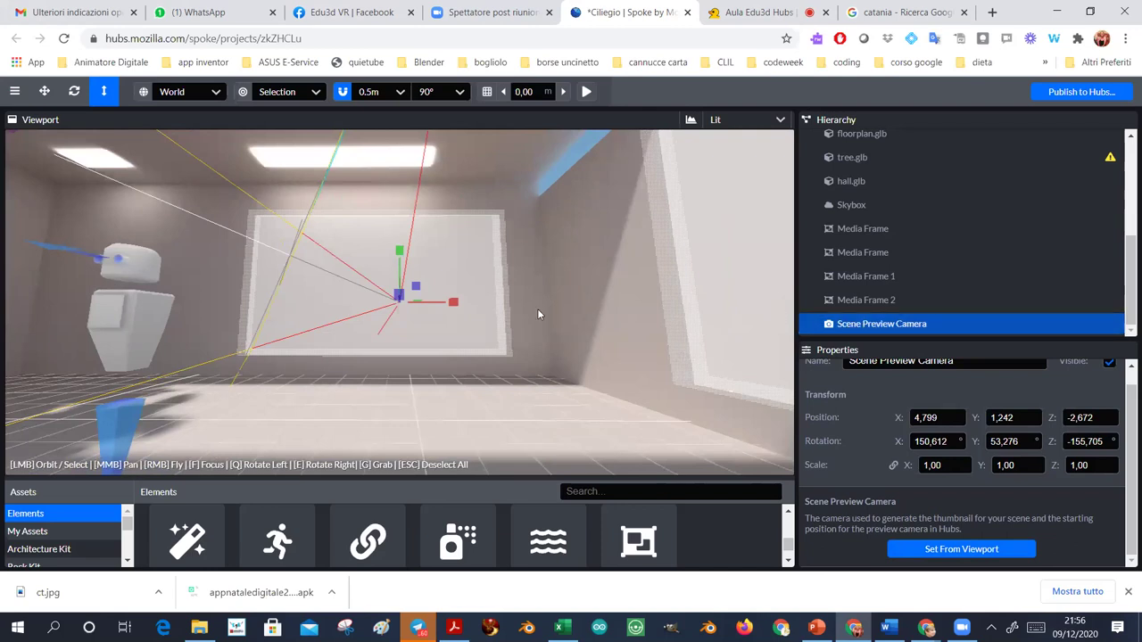
scroll(464, 311, "up", 3)
left_click_drag(466, 307, 467, 268)
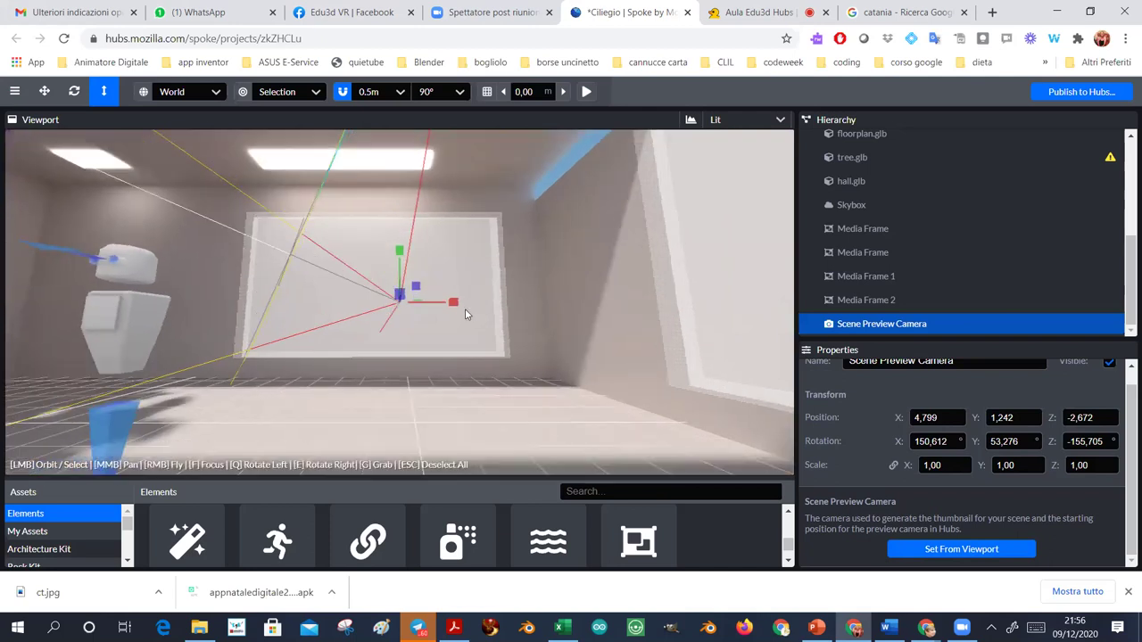
left_click(945, 550)
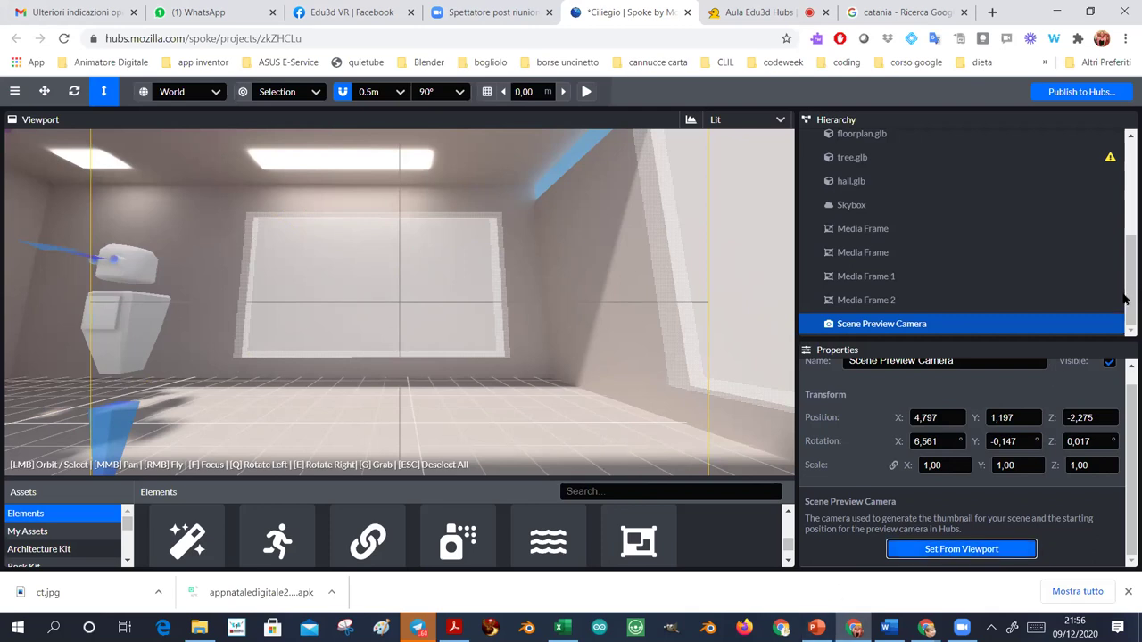
Step: Review the hierarchy from the Ciliegio root to the Scene Preview Camera and look around the hall near the tree
left_click_drag(1124, 288, 1124, 192)
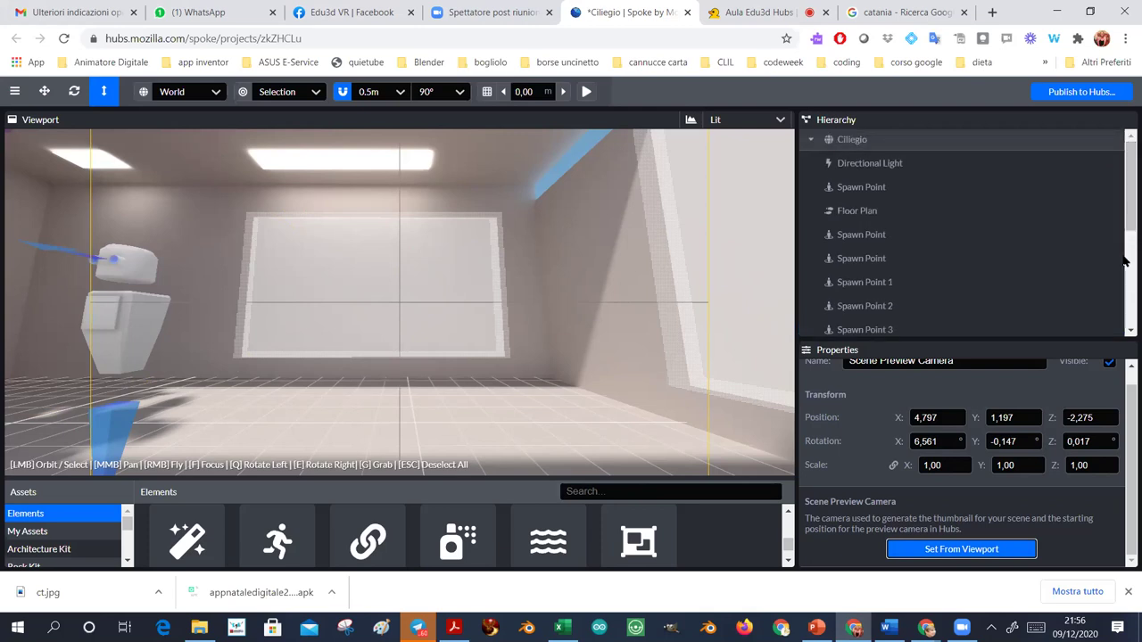
left_click_drag(1126, 388, 1126, 377)
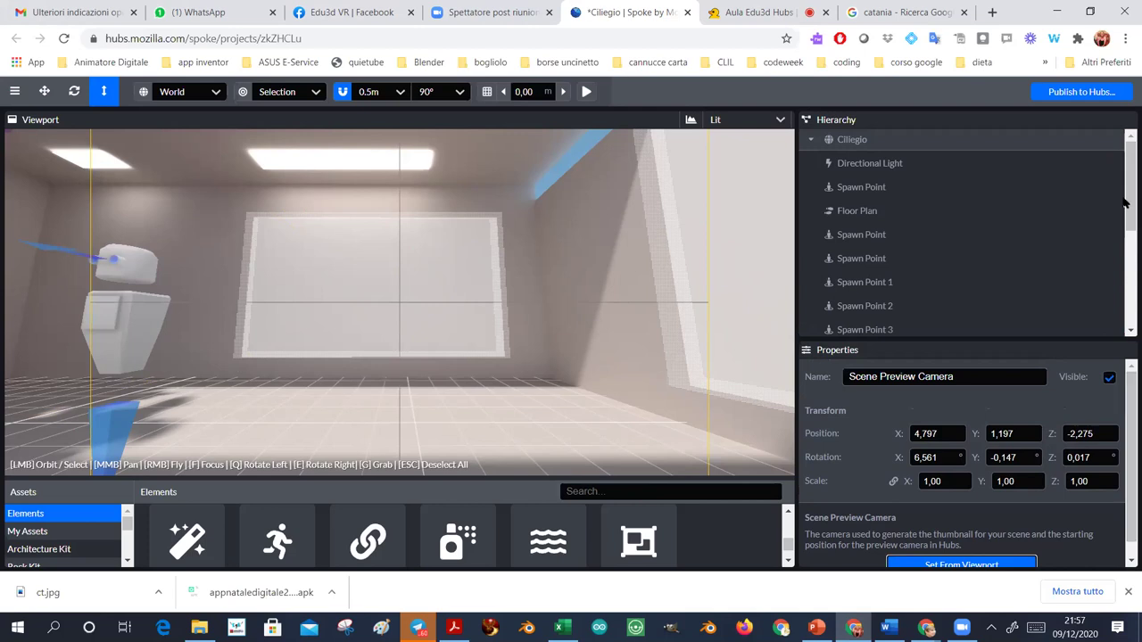
left_click_drag(1125, 191, 1057, 212)
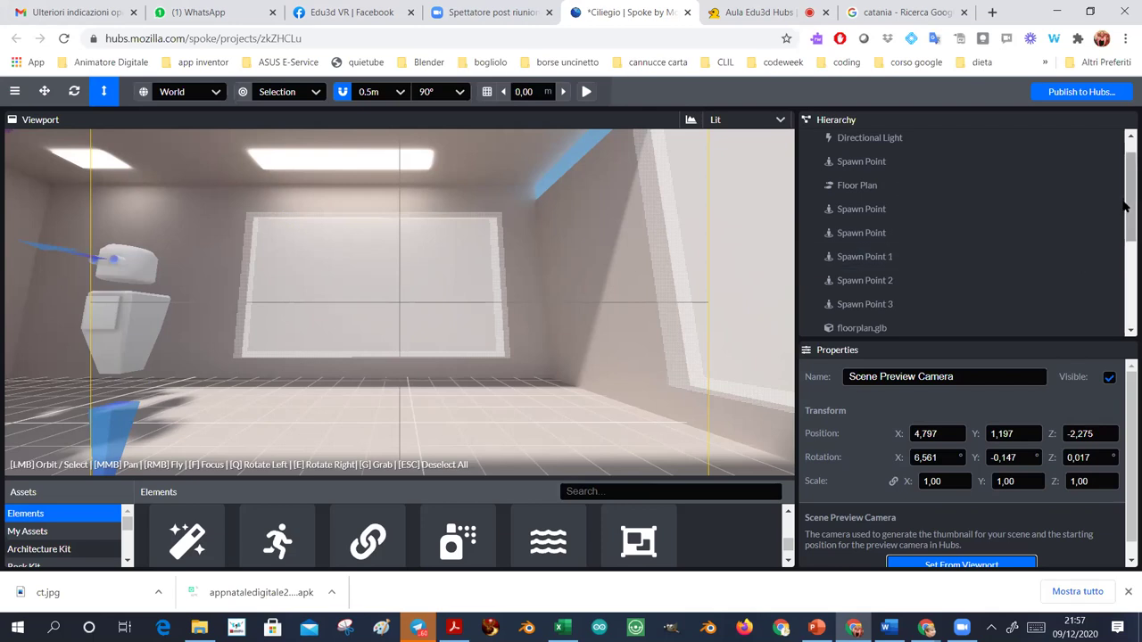
mouse_move(1124, 212)
left_mouse_down()
mouse_move(1126, 237)
mouse_move(1125, 226)
left_mouse_up()
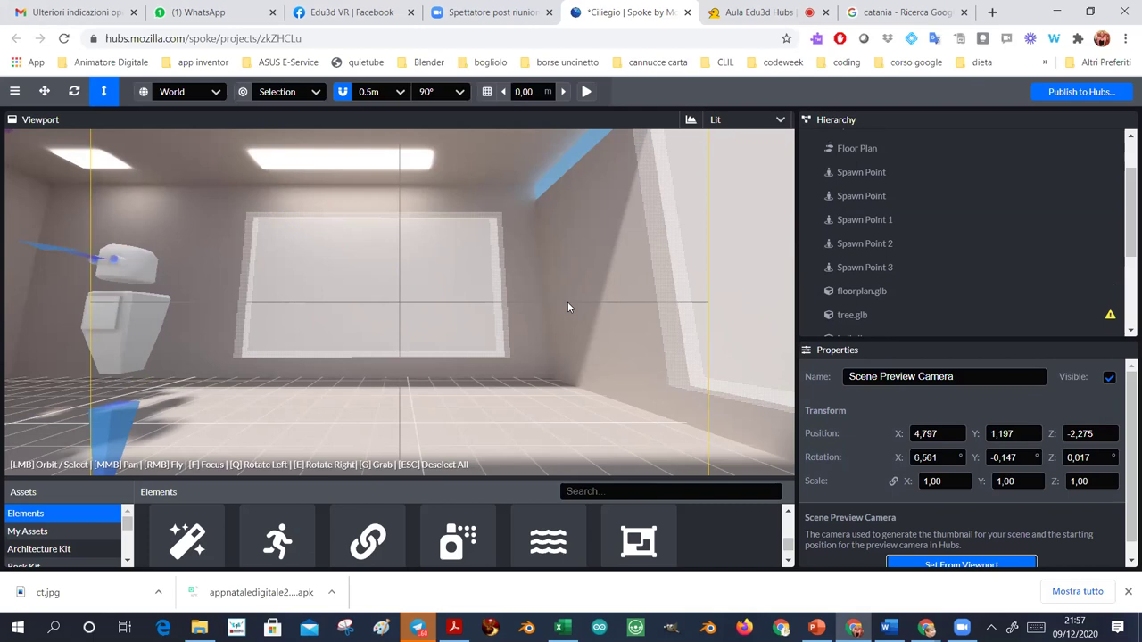
left_click_drag(542, 350, 382, 347)
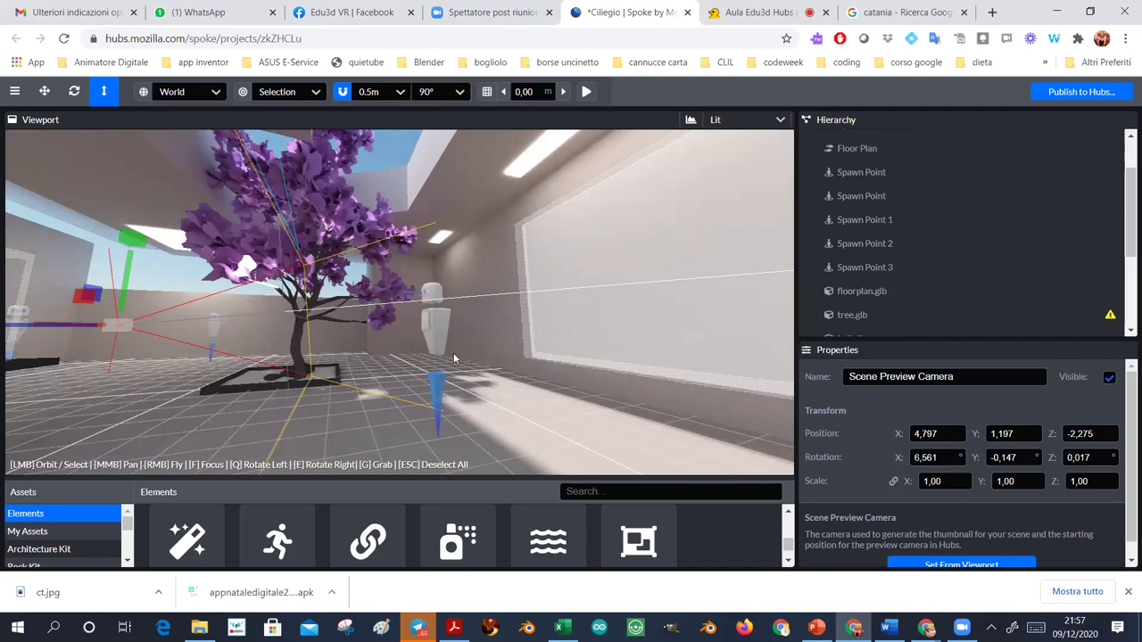
left_click_drag(1124, 234, 1126, 294)
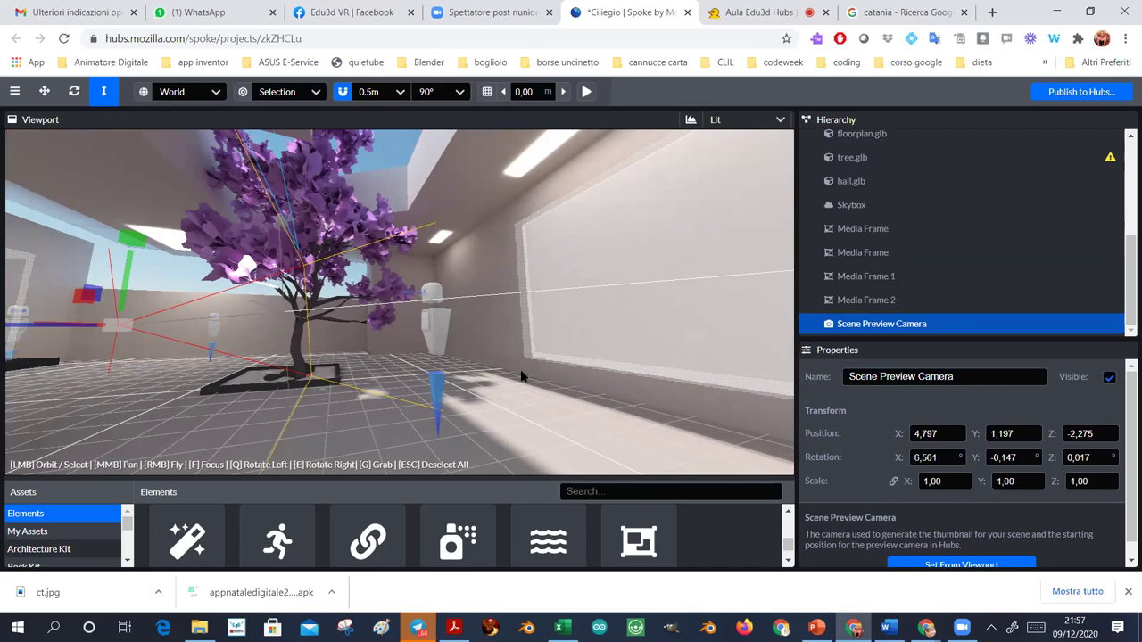
Step: Select Media Frame 2 in the hierarchy and view the hall by orbiting and flying around it
left_click(879, 301)
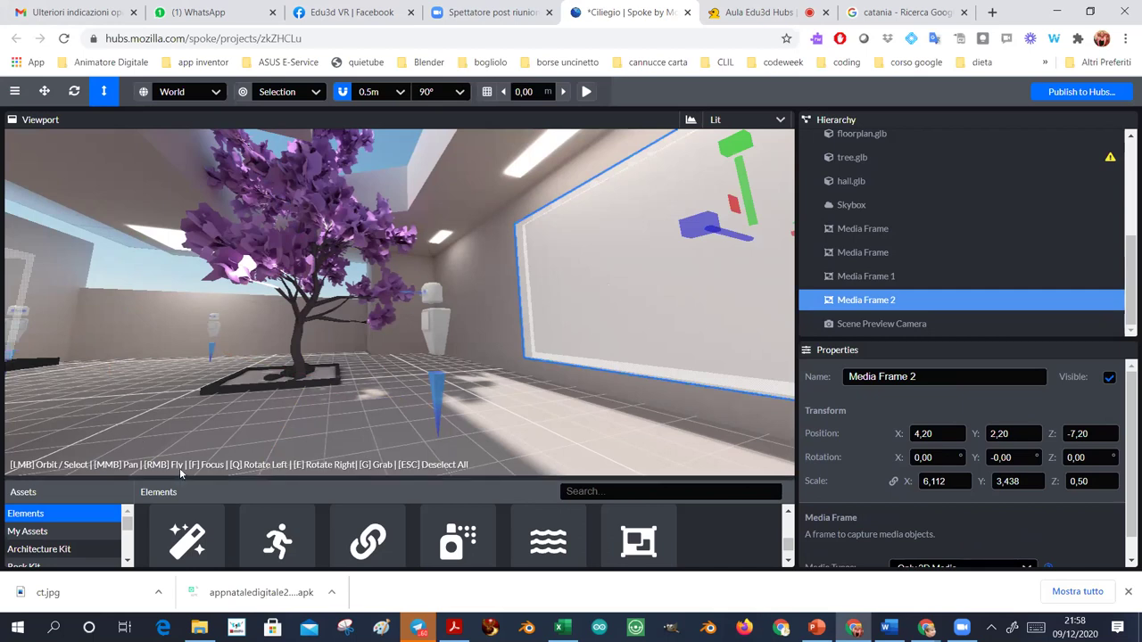
left_click(132, 427)
left_click_drag(132, 428, 55, 469)
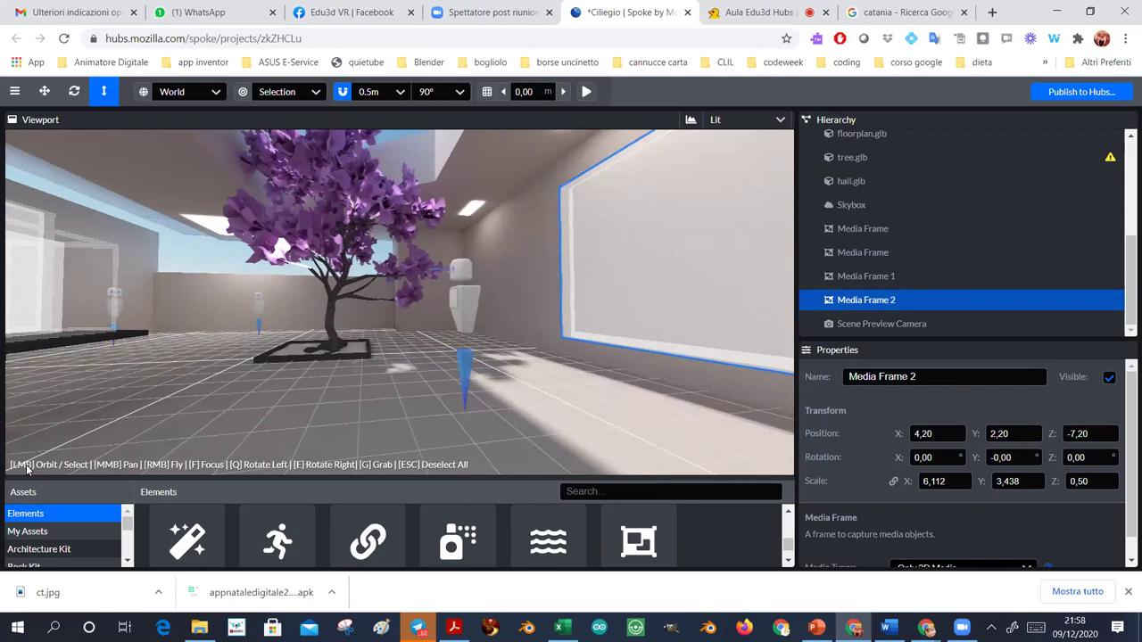
mouse_move(114, 434)
right_mouse_down()
mouse_move(90, 435)
mouse_move(116, 437)
right_mouse_up()
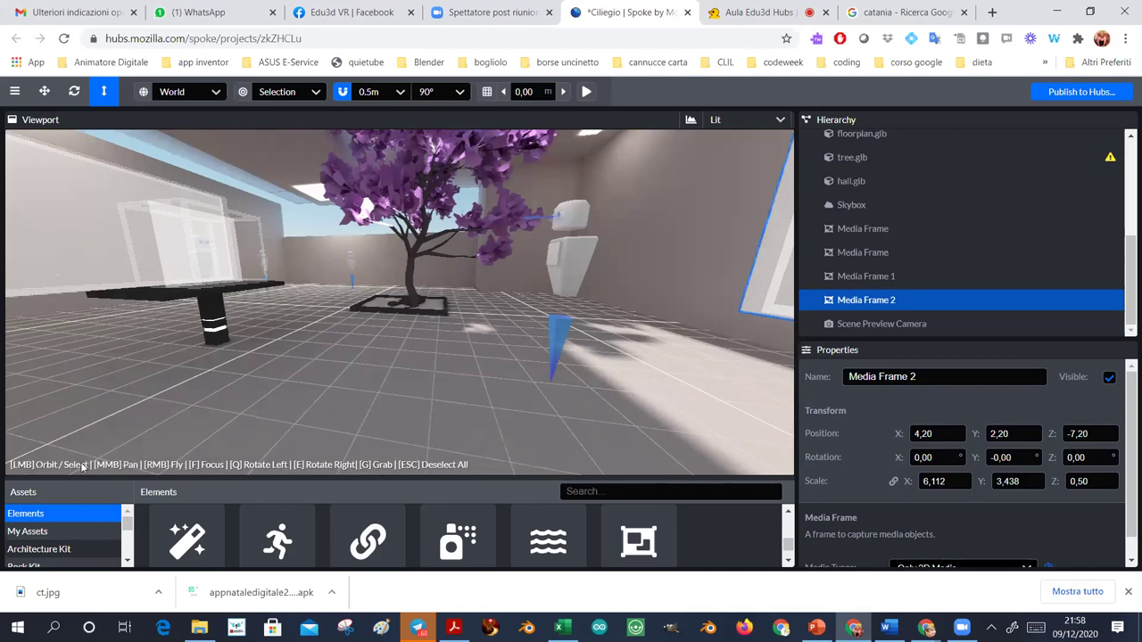
right_click_drag(324, 359, 438, 446)
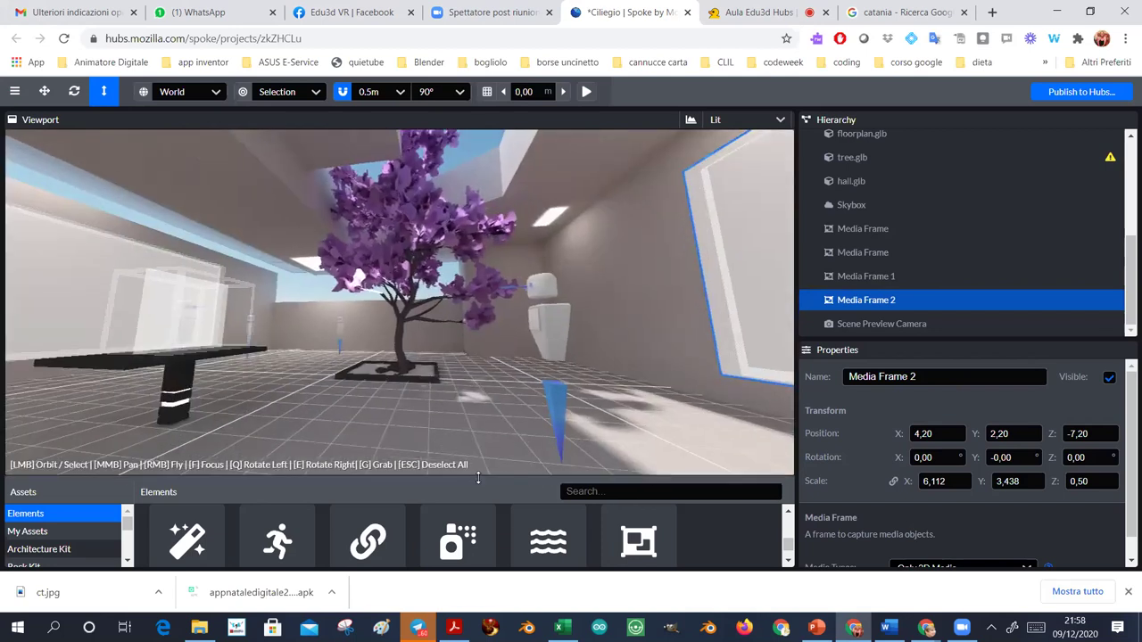
Step: Enlarge the assets area and examine the available elements, including the lights, Spawn Point, Way Point, media types and Media Frame
left_click_drag(476, 470, 456, 342)
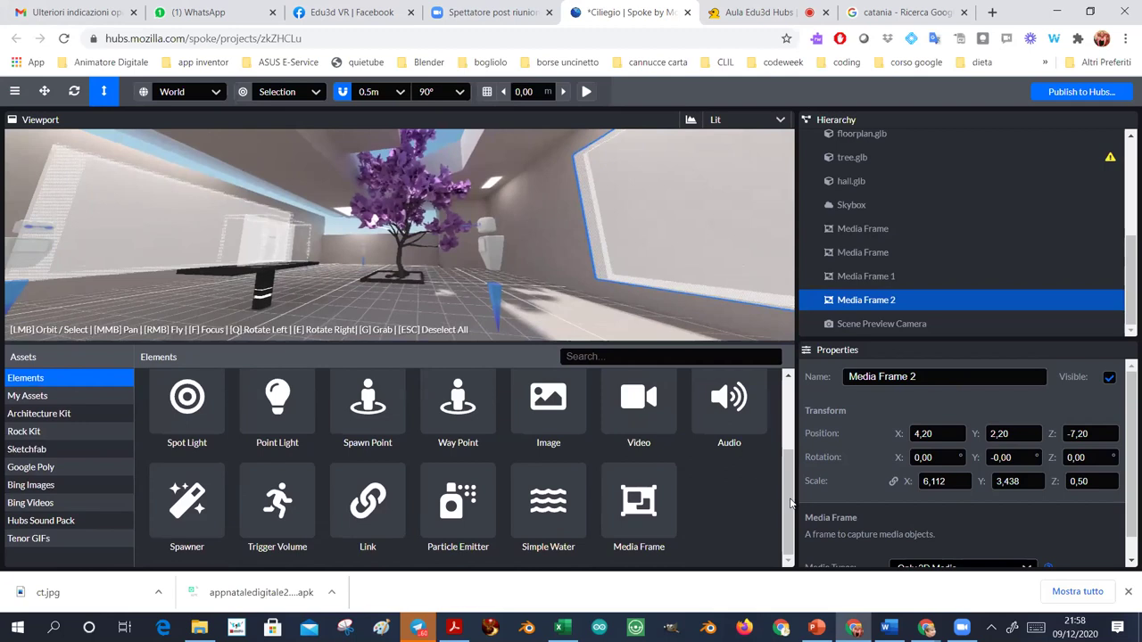
scroll(792, 489, "up", 3)
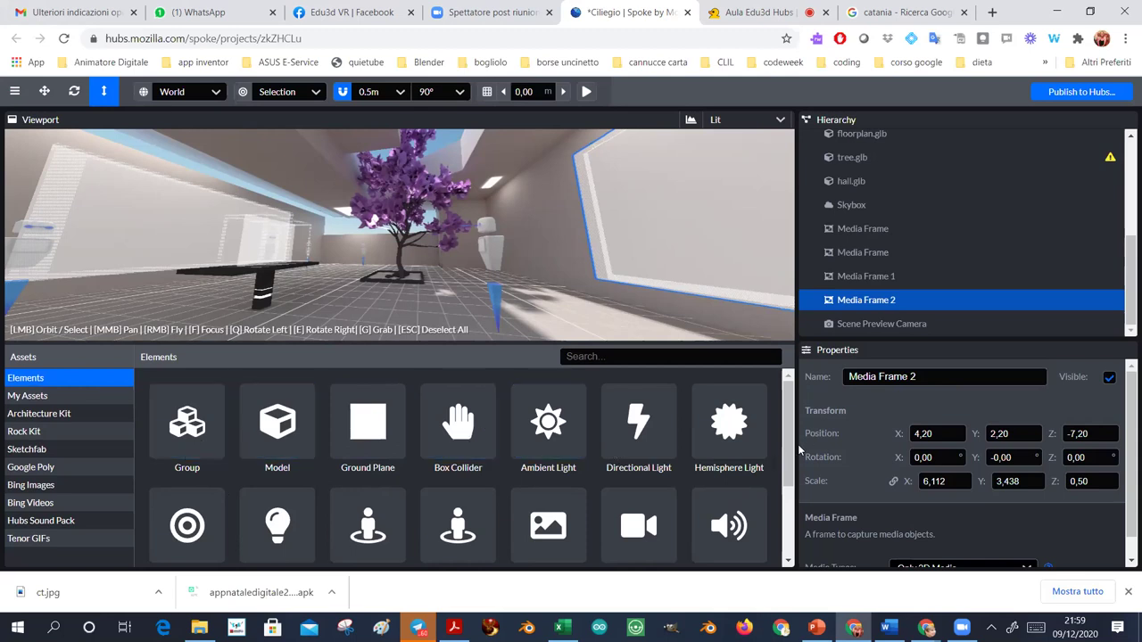
scroll(787, 453, "down", 2)
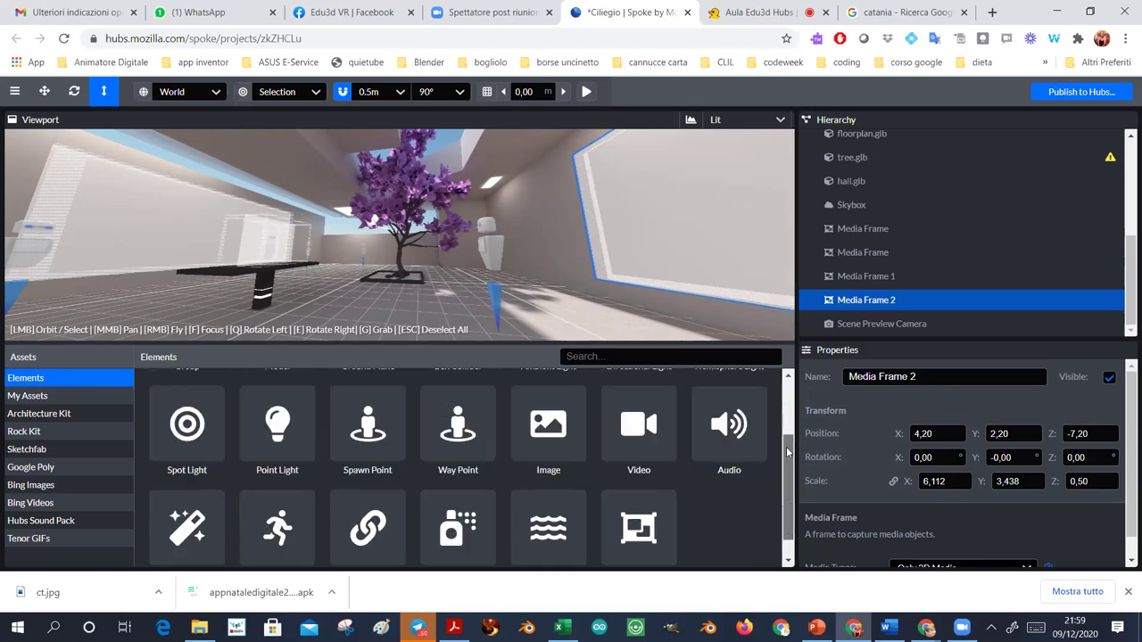
scroll(788, 446, "up", 2)
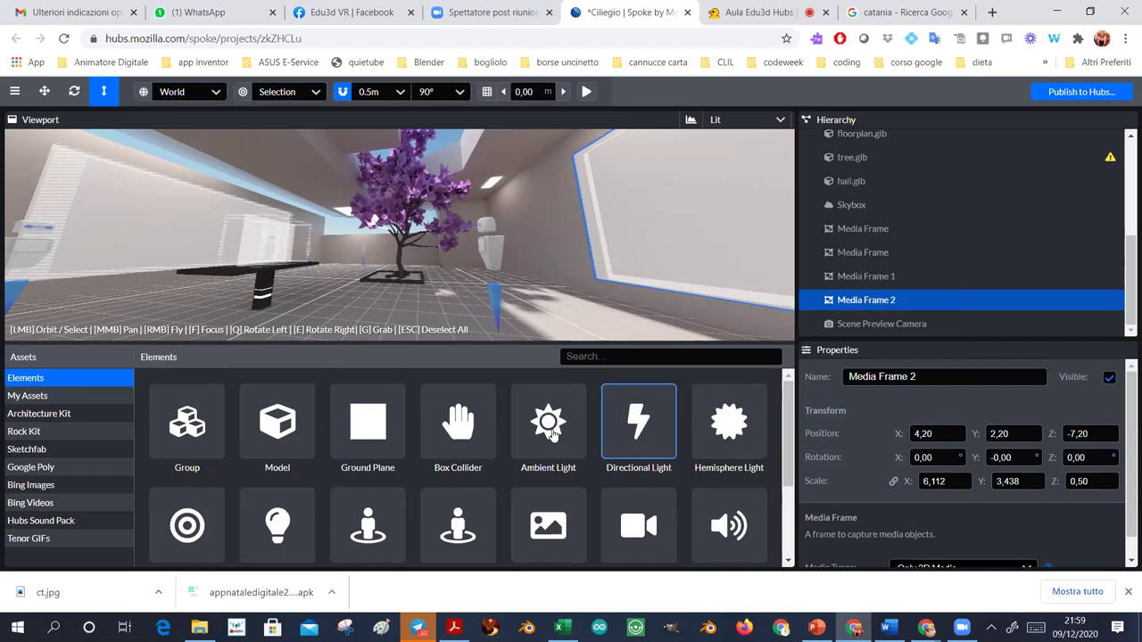
mouse_move(553, 432)
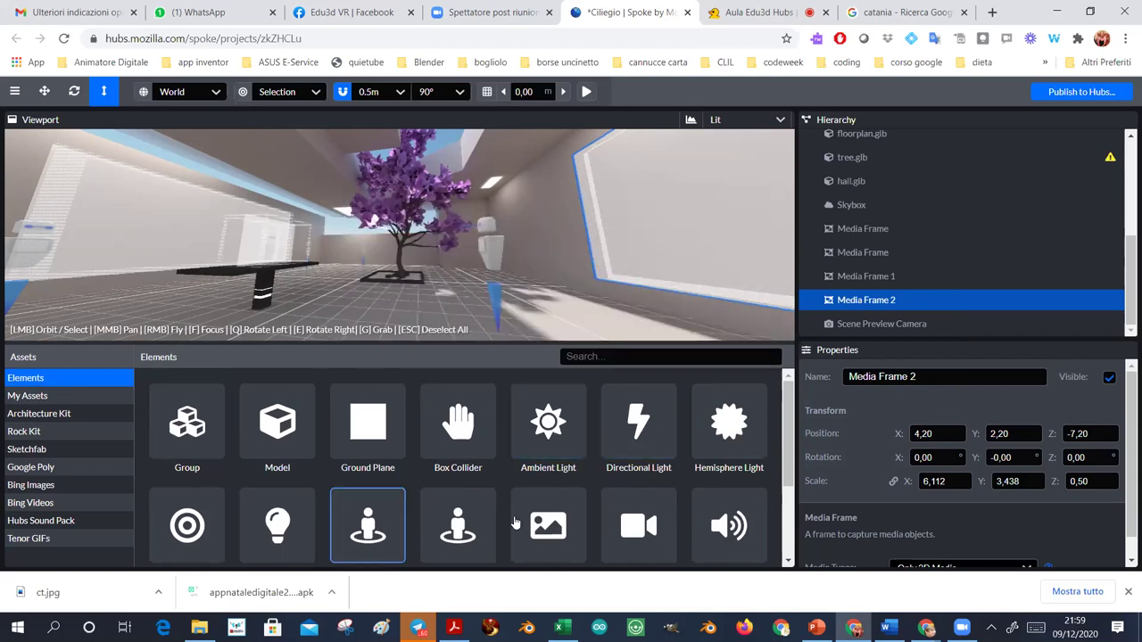
scroll(786, 427, "down", 1)
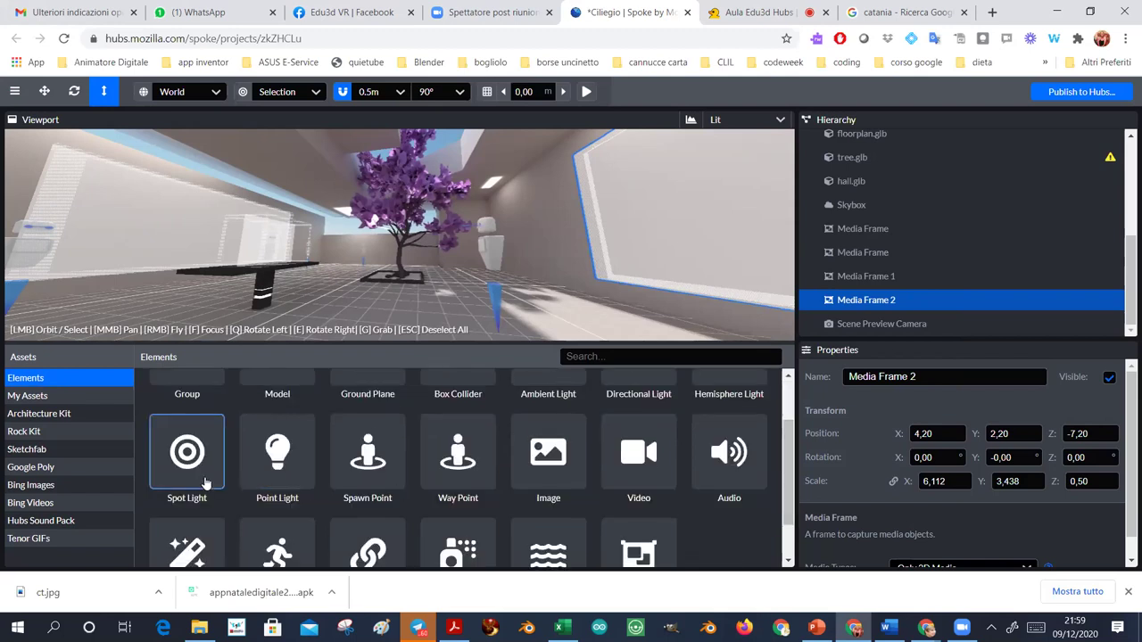
mouse_move(205, 482)
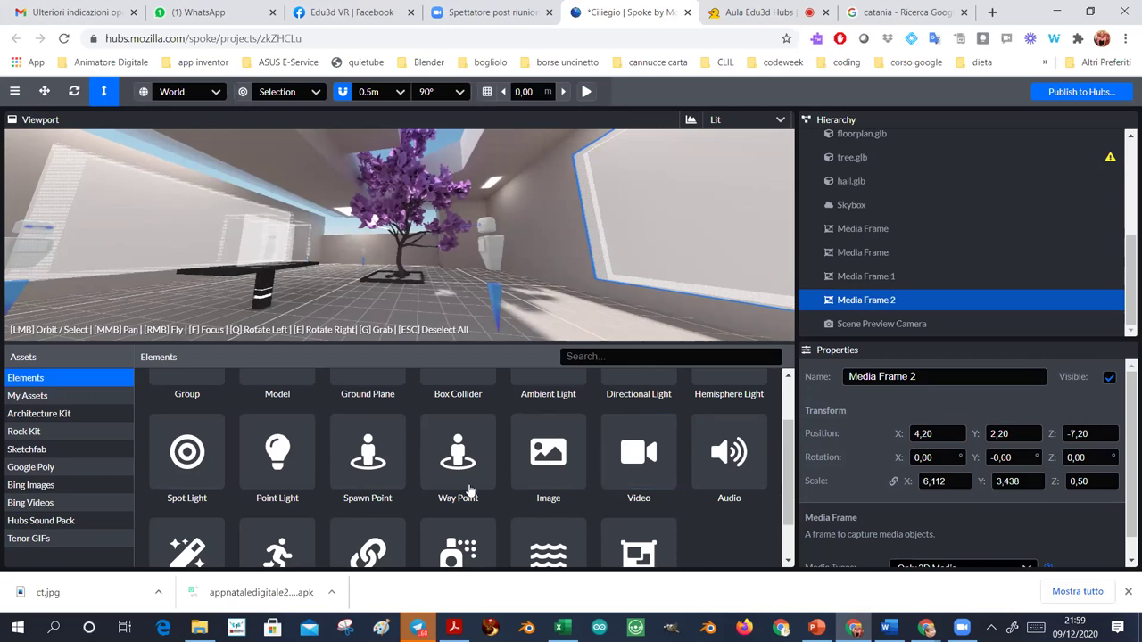
mouse_move(369, 475)
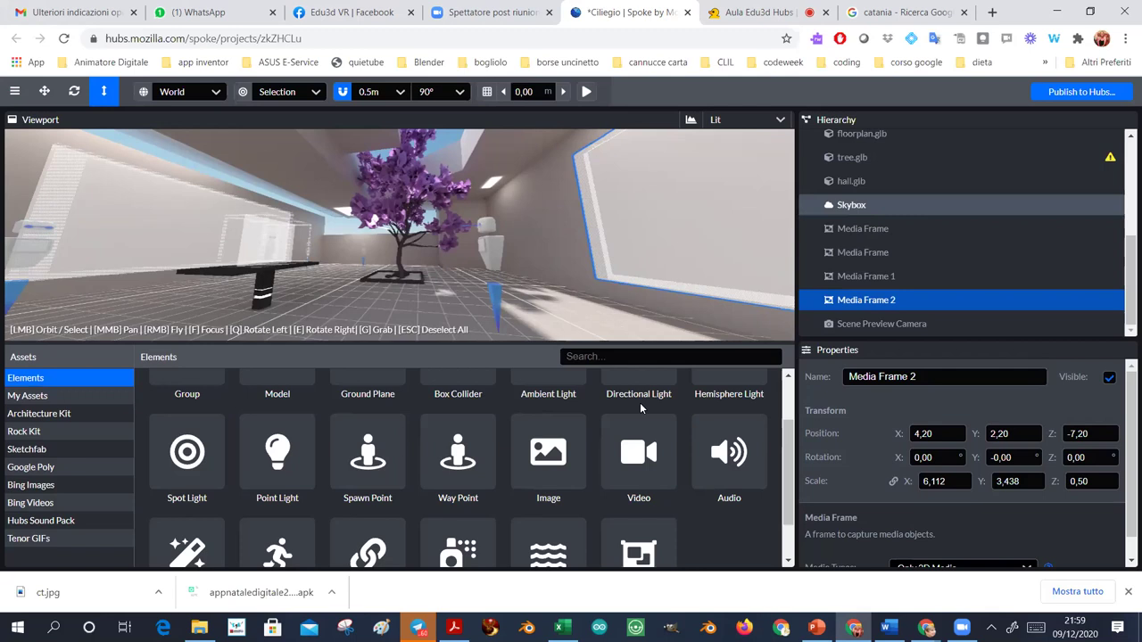
mouse_move(469, 473)
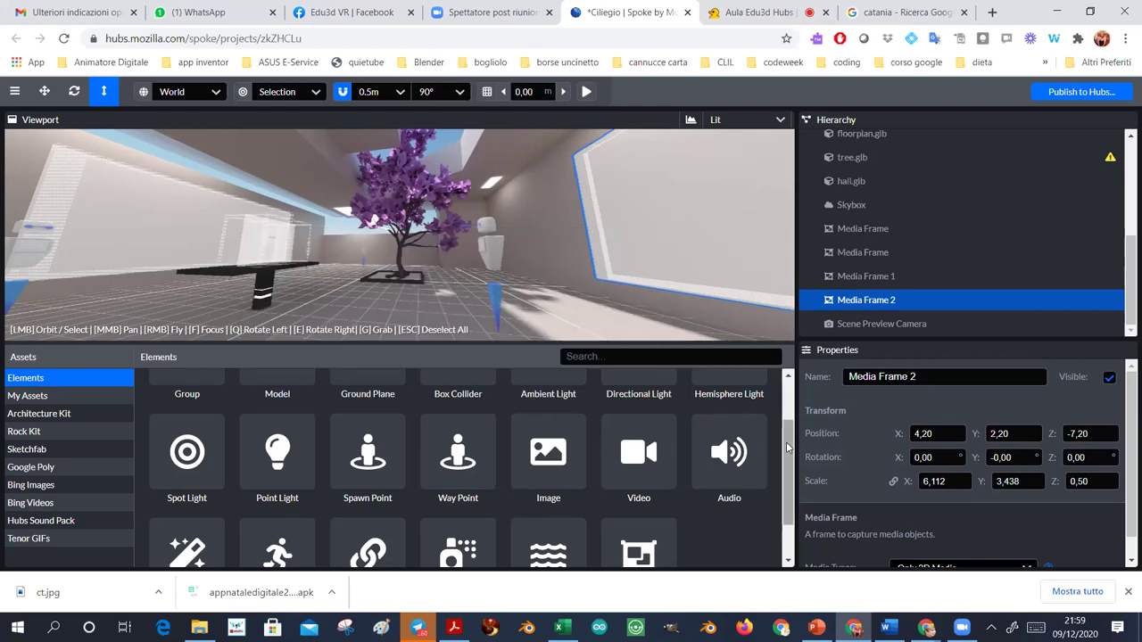
scroll(787, 446, "up", 1)
scroll(792, 473, "down", 2)
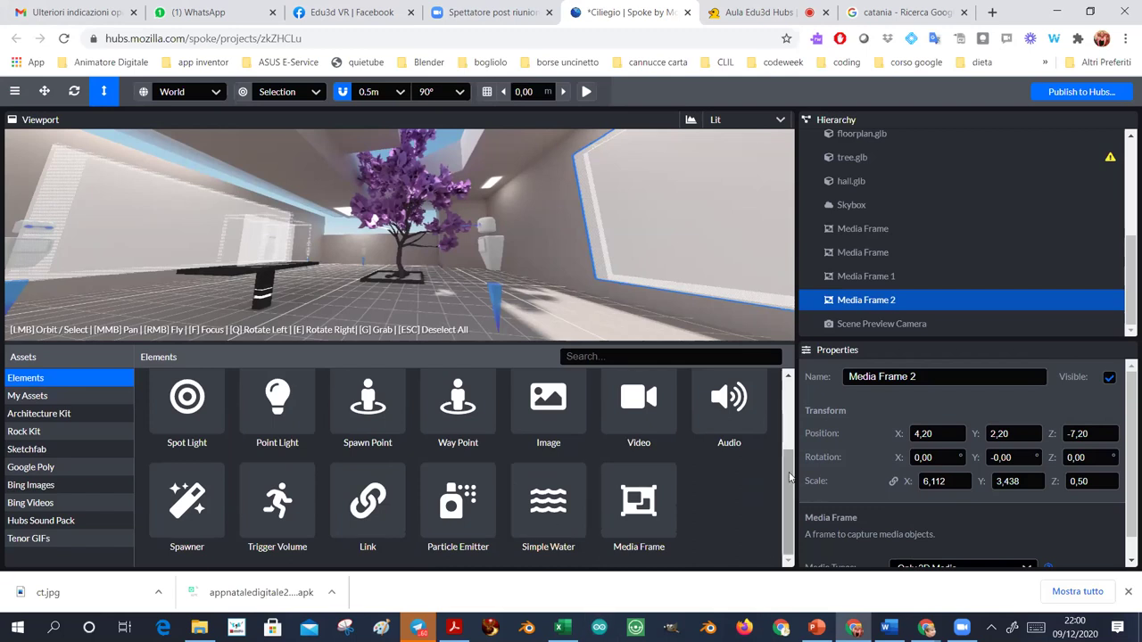
scroll(789, 407, "up", 2)
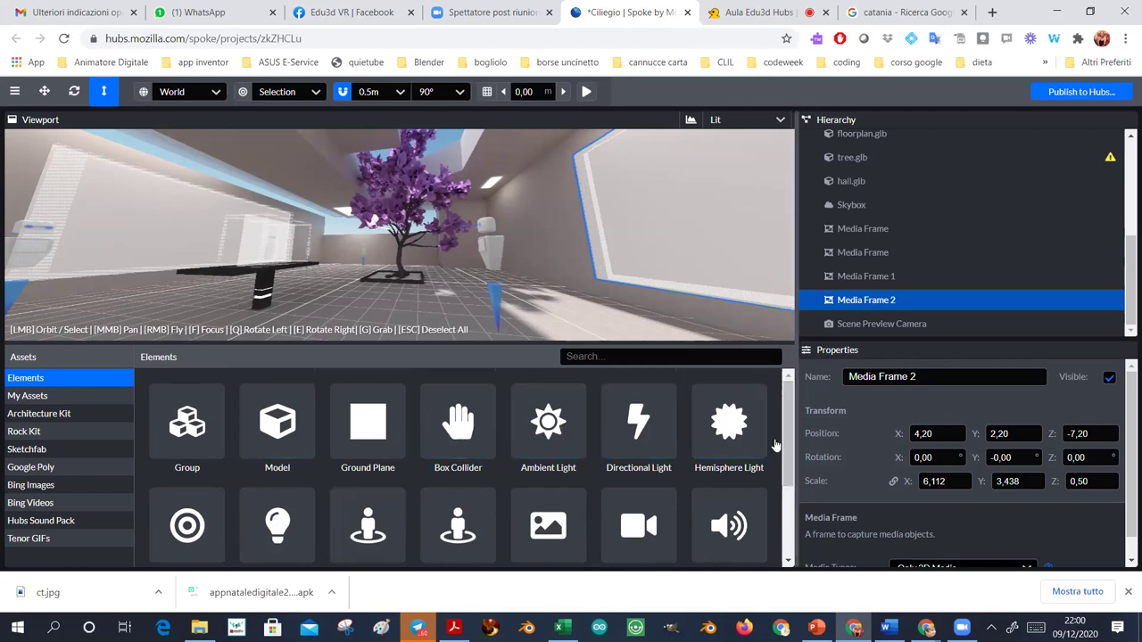
scroll(713, 446, "down", 1)
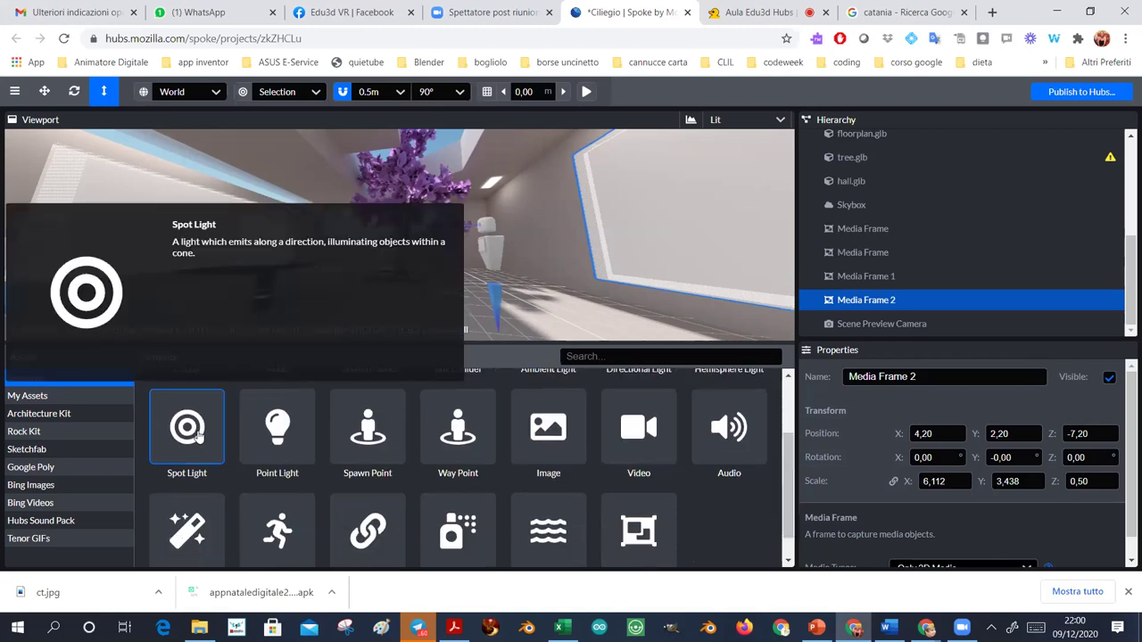
Step: Place a Spot Light element on the hall floor near the wall, at about X 0, Y 0, Z -7
left_click(215, 429)
left_click(563, 289)
left_click_drag(558, 286, 559, 266)
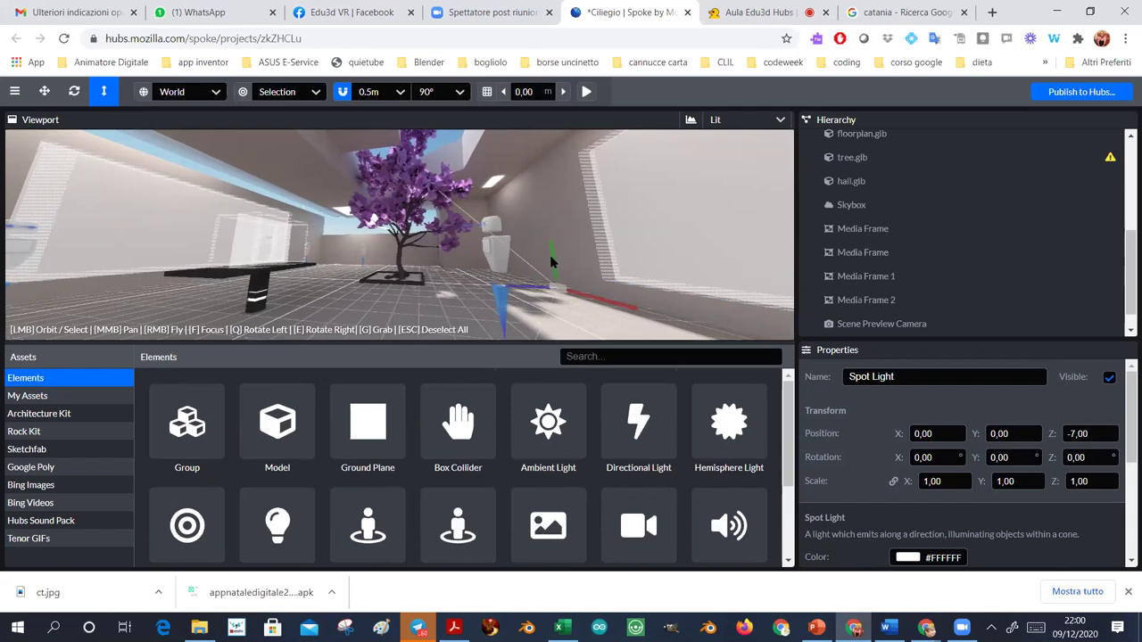
scroll(553, 272, "up", 1)
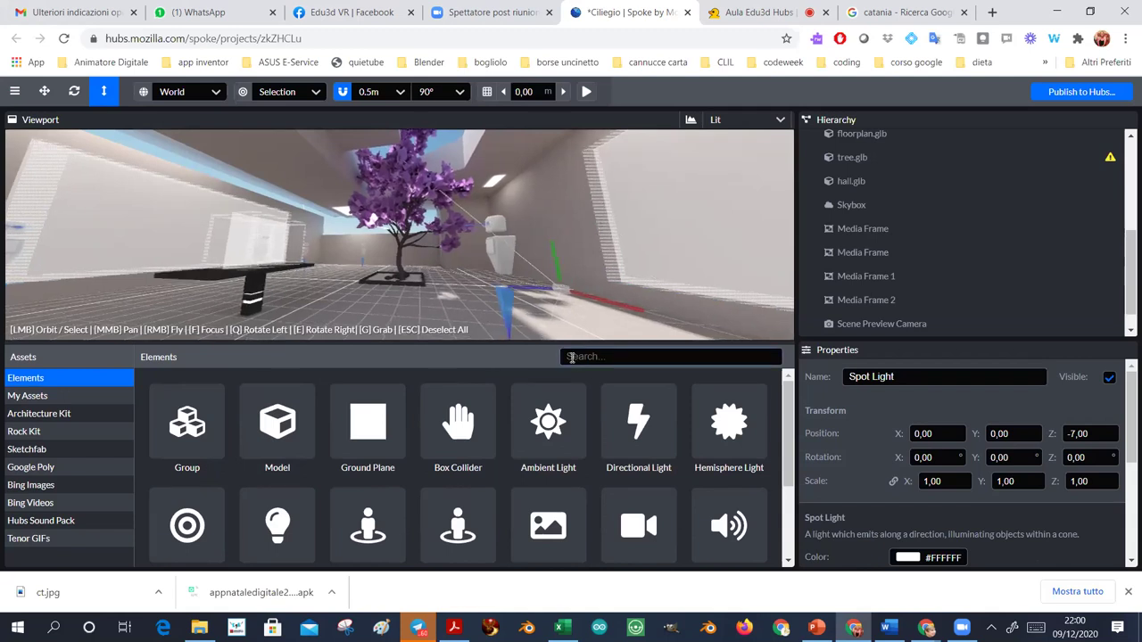
Step: Enlarge the viewport, raise the Spot Light to a Y position of 2,50 with Translate, and review its light properties
left_click_drag(548, 344, 521, 515)
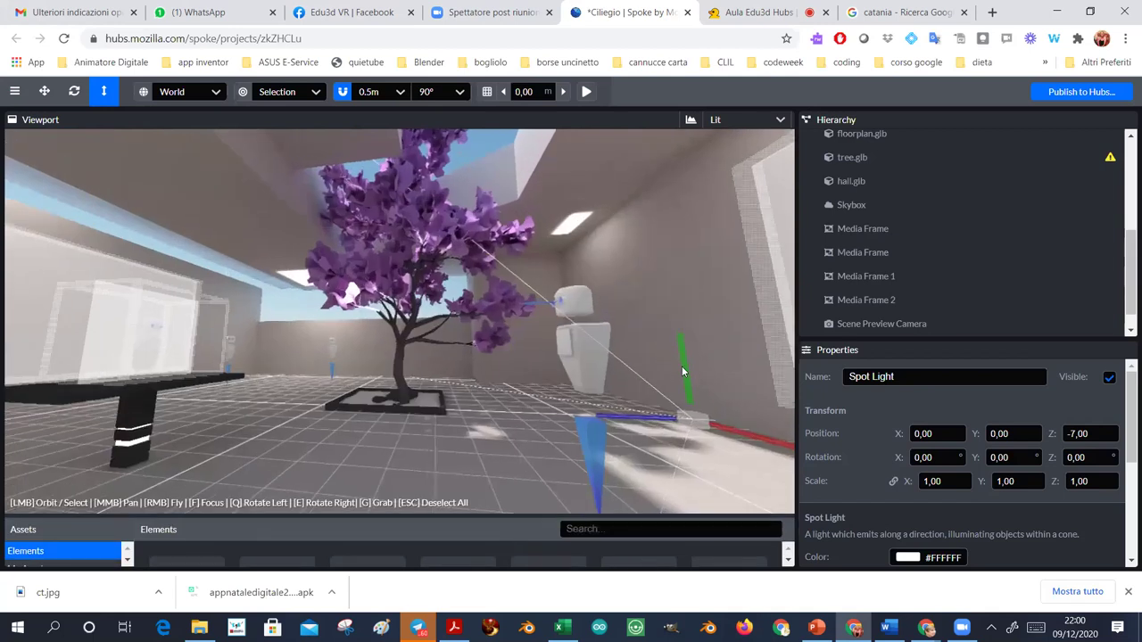
left_click(44, 91)
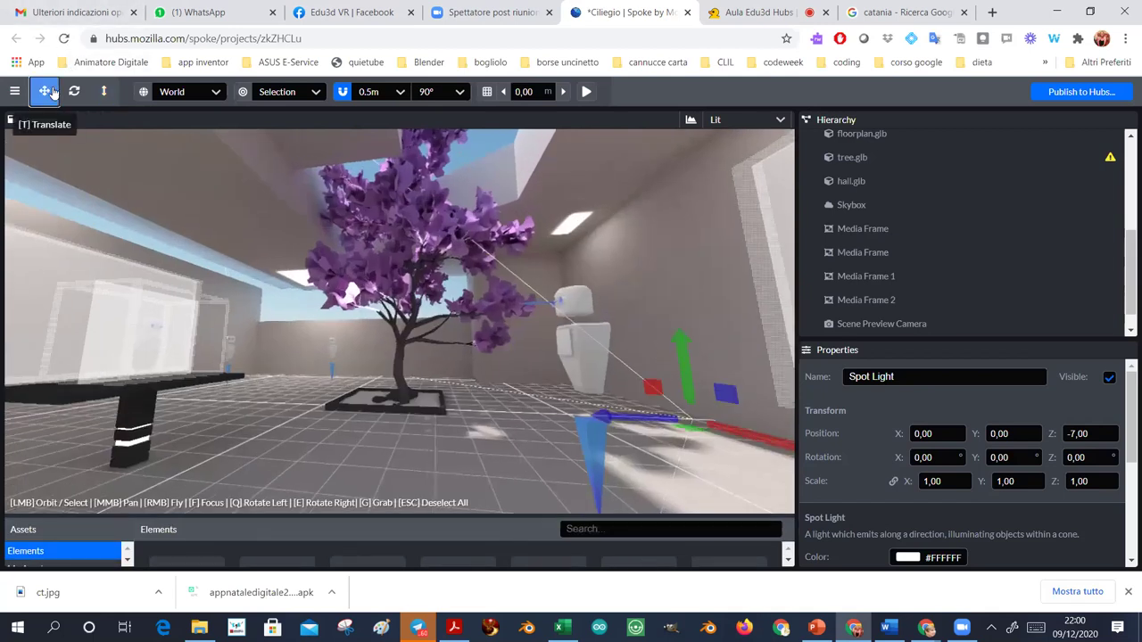
left_click_drag(678, 356, 669, 223)
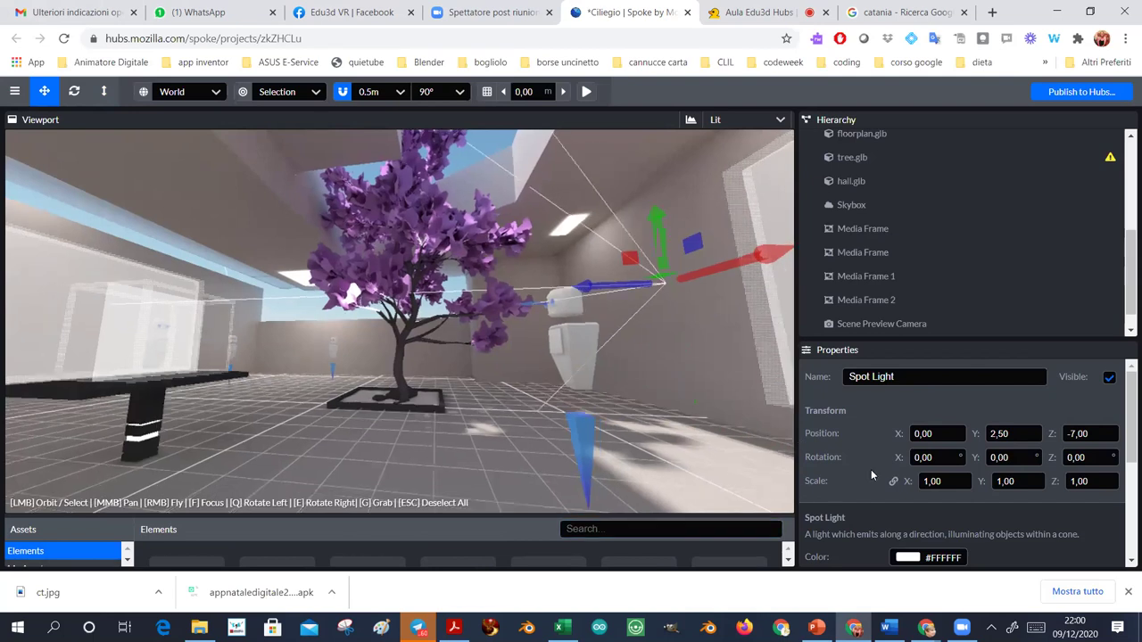
left_click_drag(1125, 426, 1126, 505)
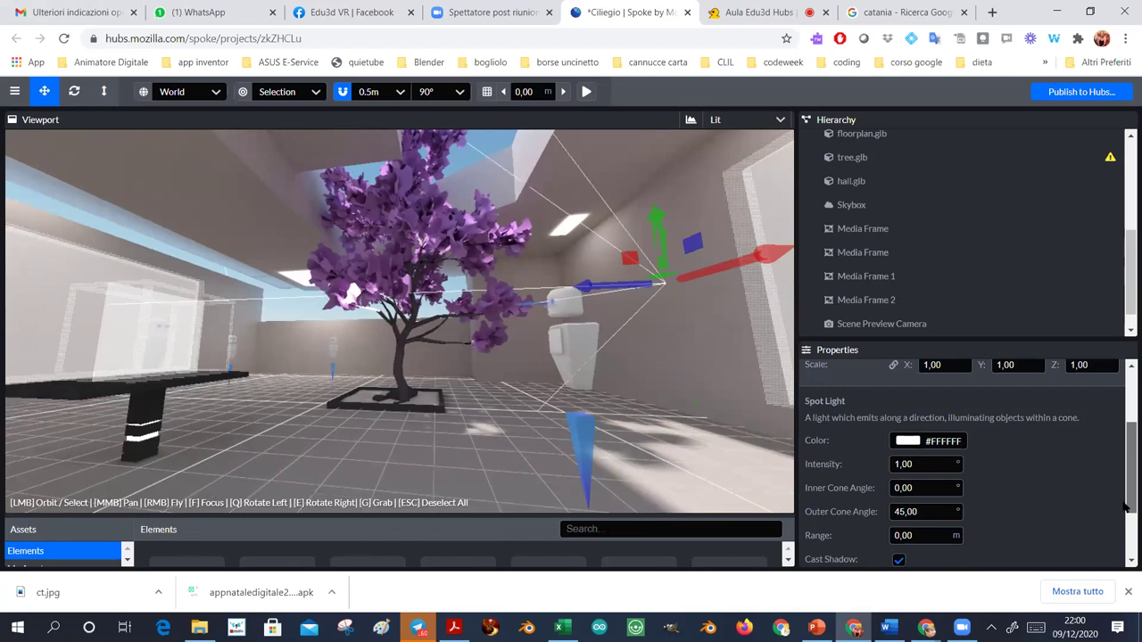
Step: Enlarge the assets area again and examine the uploaded images in My Assets, including the available actions for cava granderit.jpg
left_click_drag(550, 516, 555, 359)
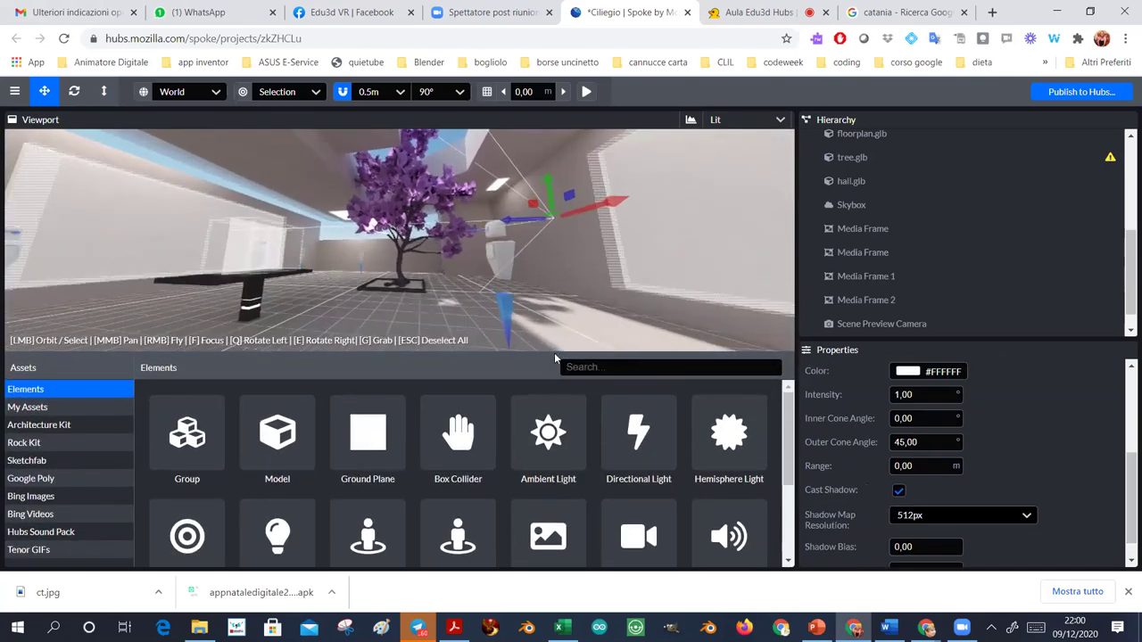
left_click(25, 407)
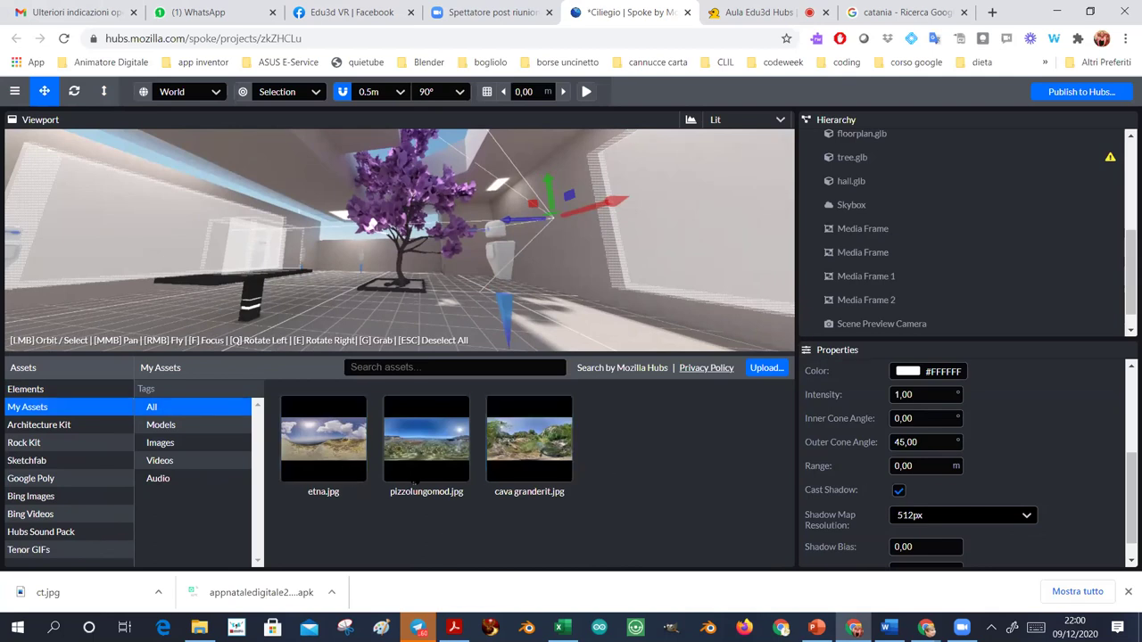
mouse_move(414, 483)
scroll(1126, 455, "up", 3)
scroll(1125, 466, "down", 3)
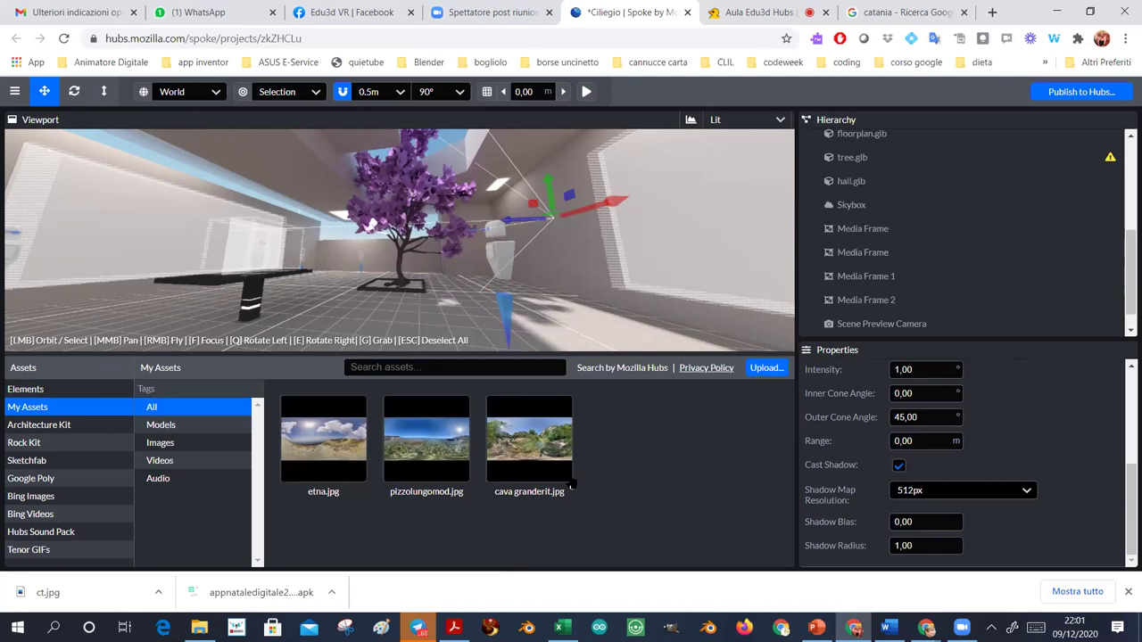
right_click(524, 457)
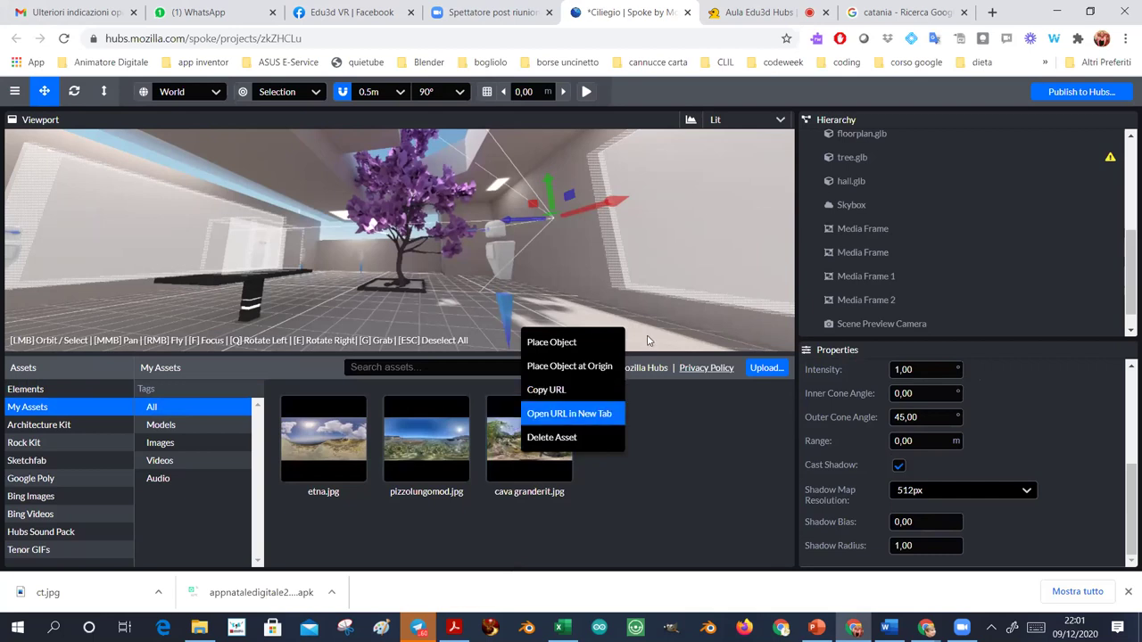
scroll(1125, 473, "up", 1)
left_click_drag(1125, 473, 1126, 292)
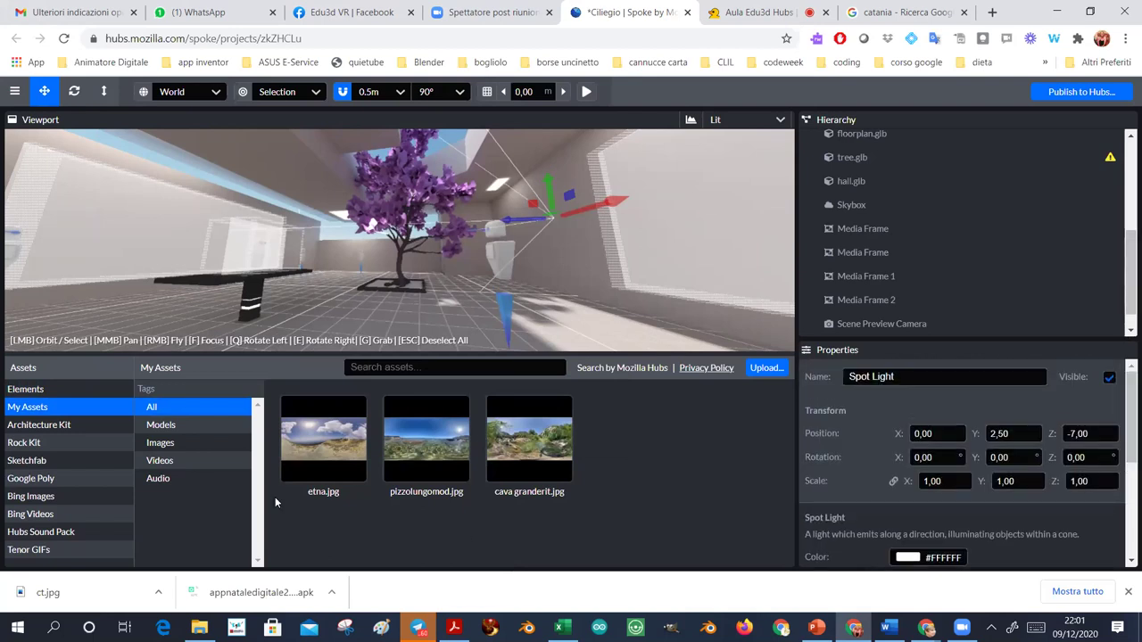
Step: Place a Floor_Plat_4x4_Base piece from the Architecture Kit on the hall floor, at about X 2,50, Y 0,00, Z -4,50
left_click(37, 426)
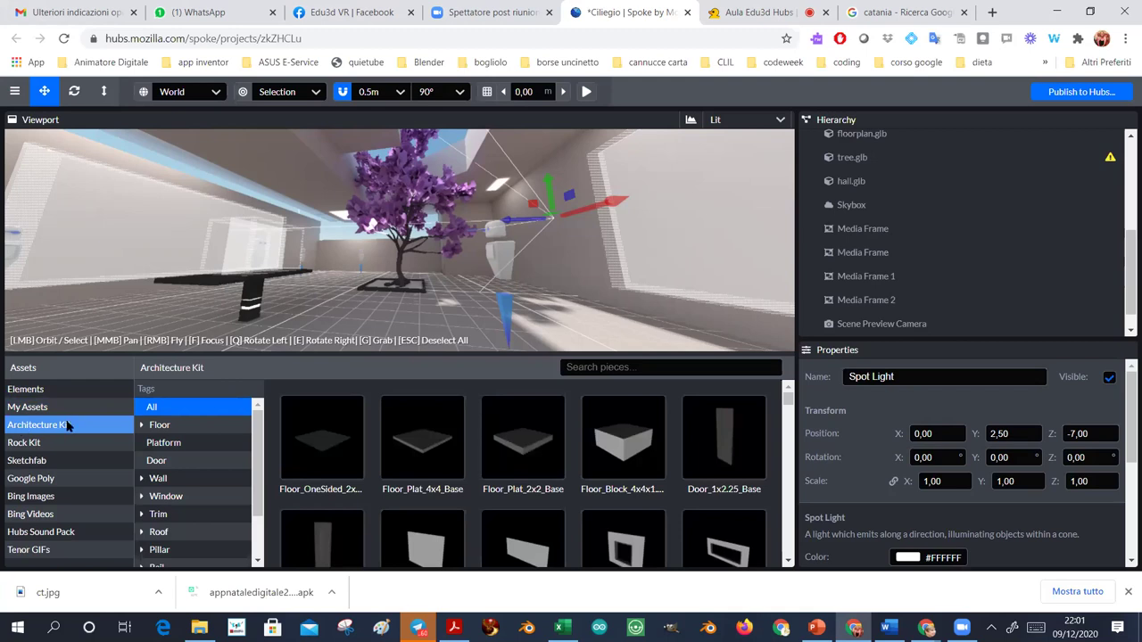
mouse_move(428, 446)
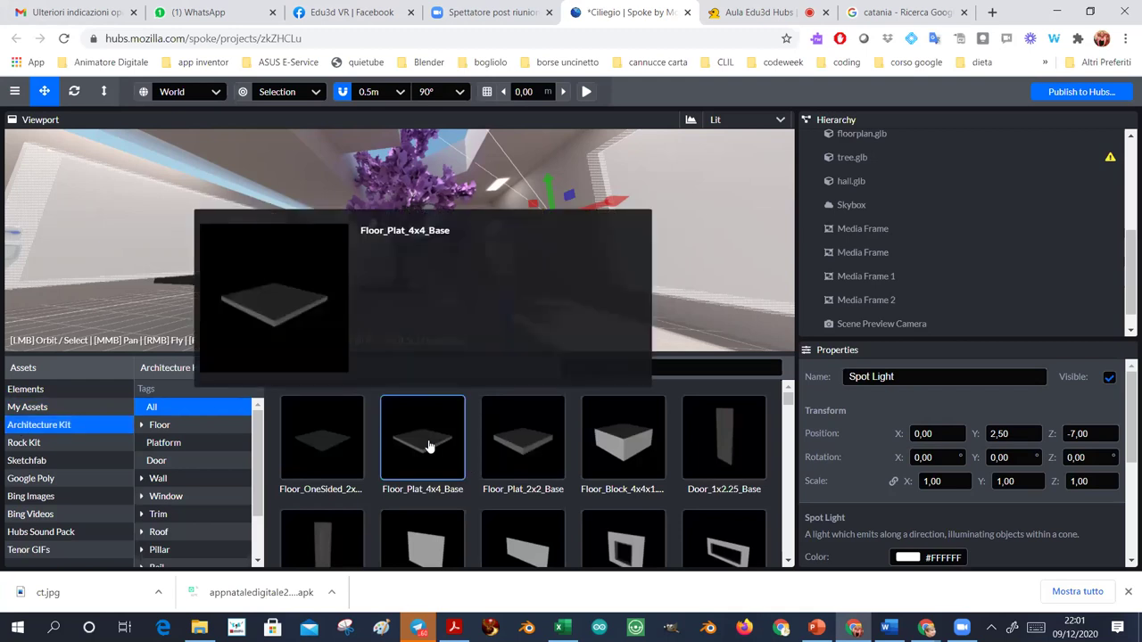
left_click(428, 446)
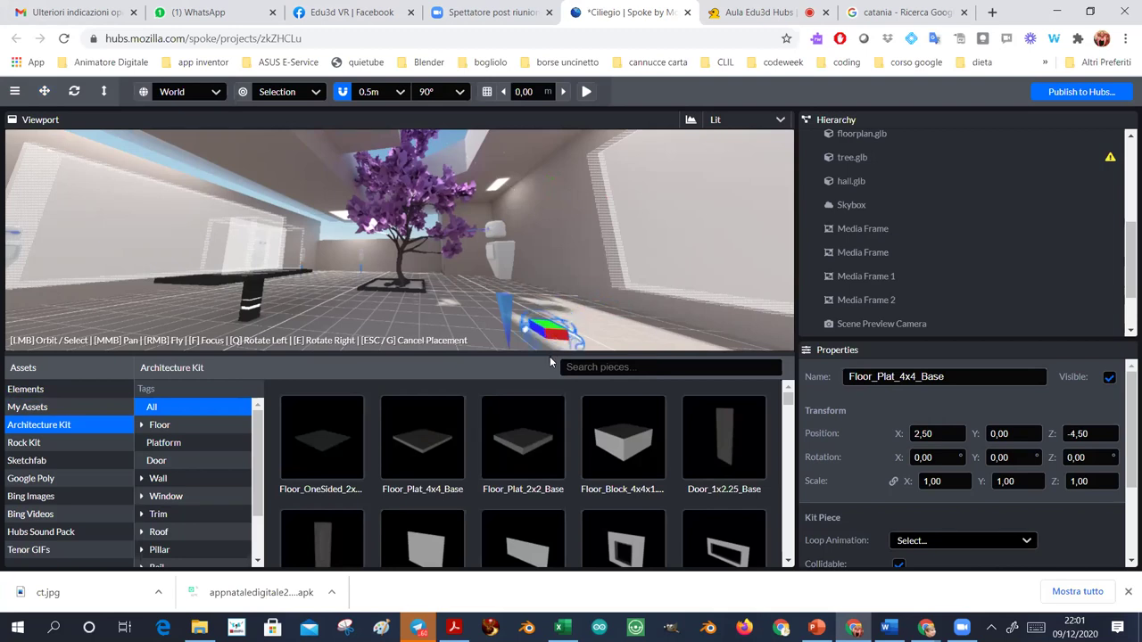
left_click(550, 355)
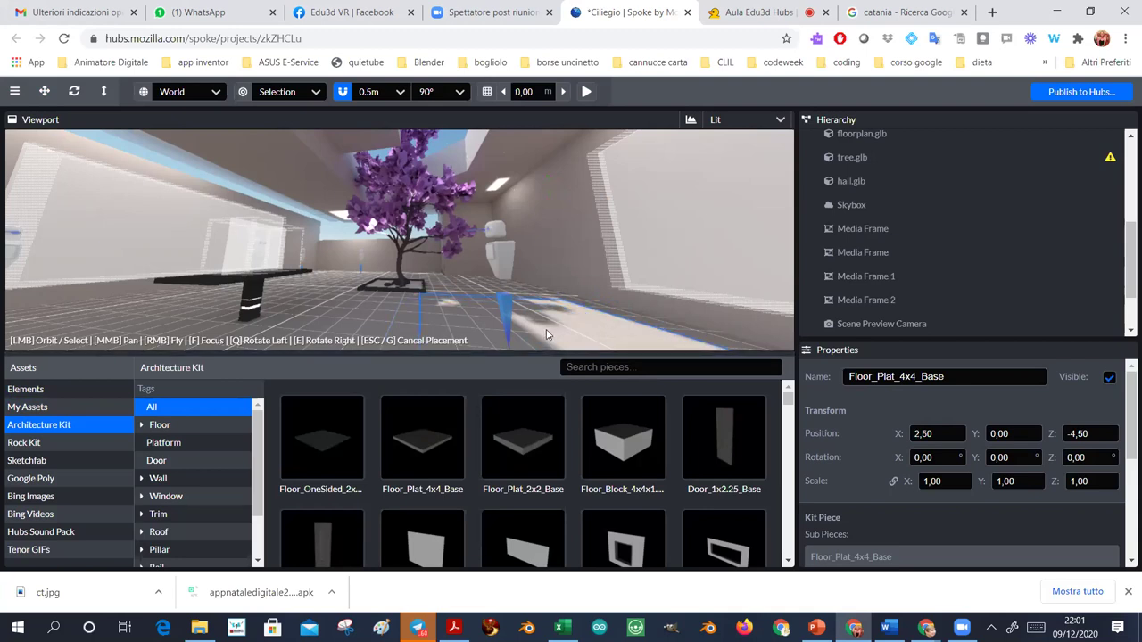
mouse_move(546, 335)
right_mouse_down()
mouse_move(482, 339)
mouse_move(529, 322)
right_mouse_up()
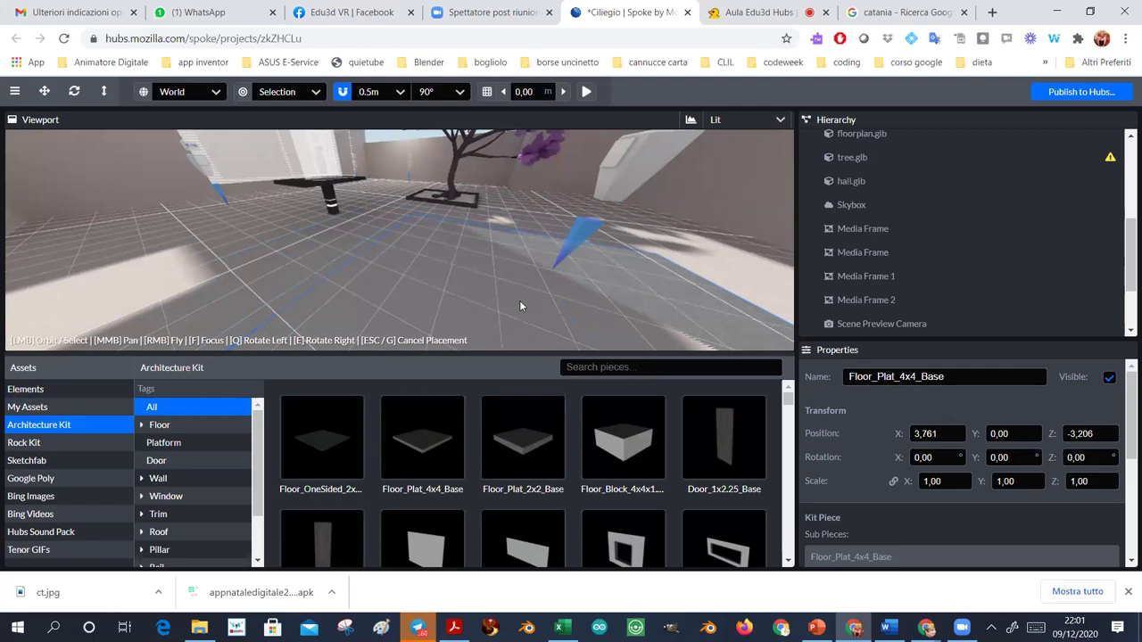
key("Escape")
Step: Enlarge the viewport and move the hall.glb model along its X axis to an X position of 1,00
left_click_drag(470, 295, 562, 306)
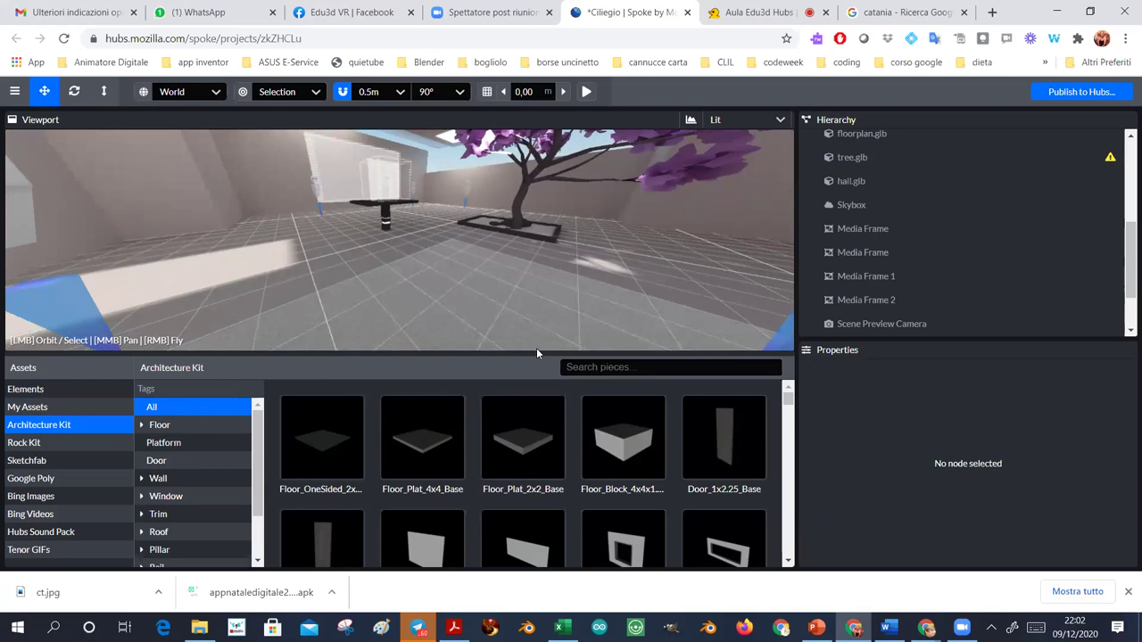
left_click_drag(536, 349, 540, 451)
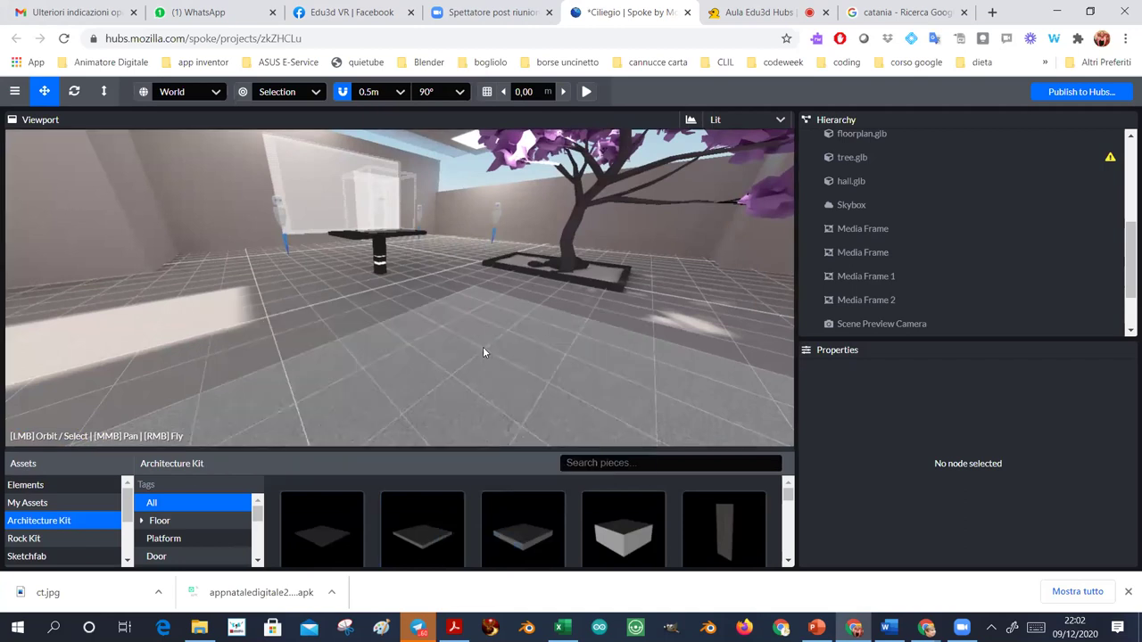
left_click(484, 352)
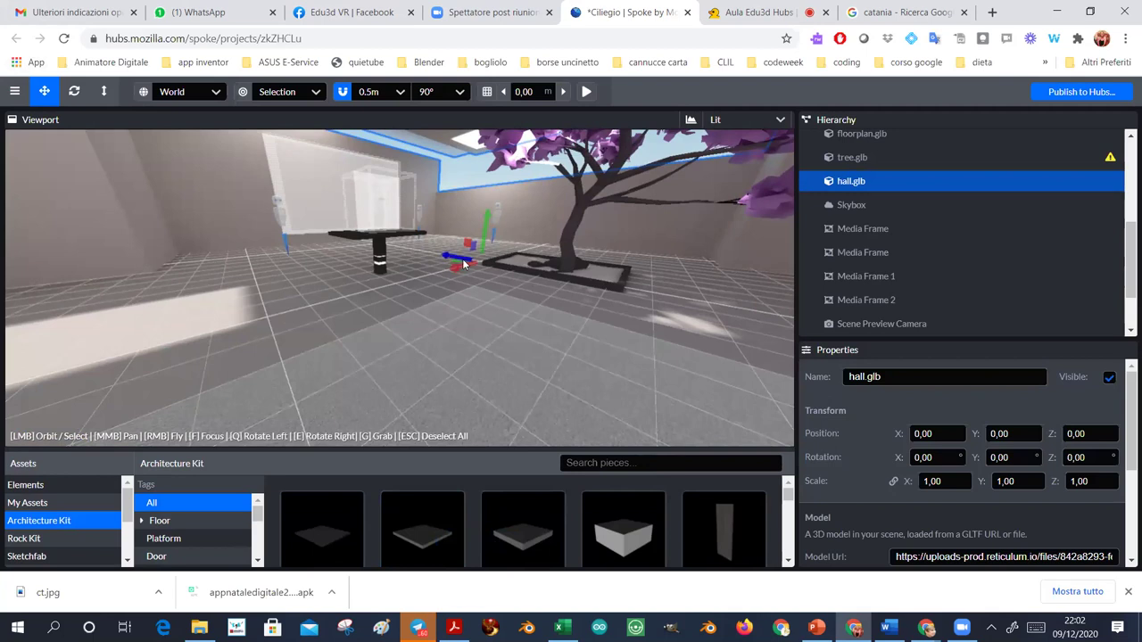
left_click_drag(455, 264, 411, 290)
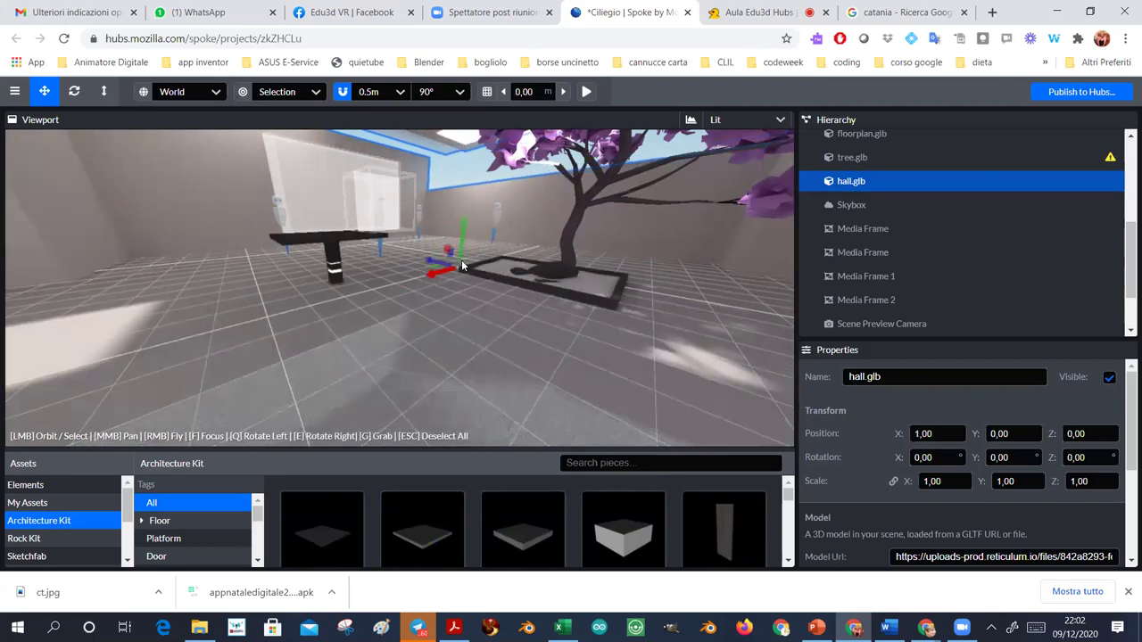
Step: Place a Floor_OneSided_2x2_Base tile on the hall floor and move it to X 3,00, Y 0,00, Z -0,50
left_click_drag(326, 535, 562, 406)
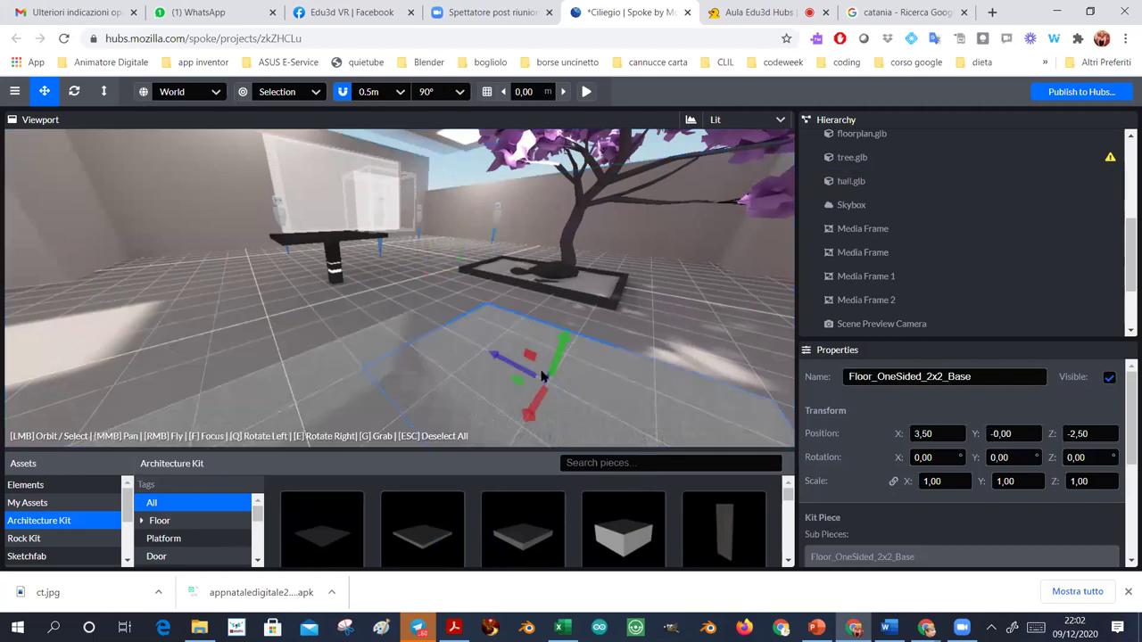
left_click_drag(535, 416, 568, 365)
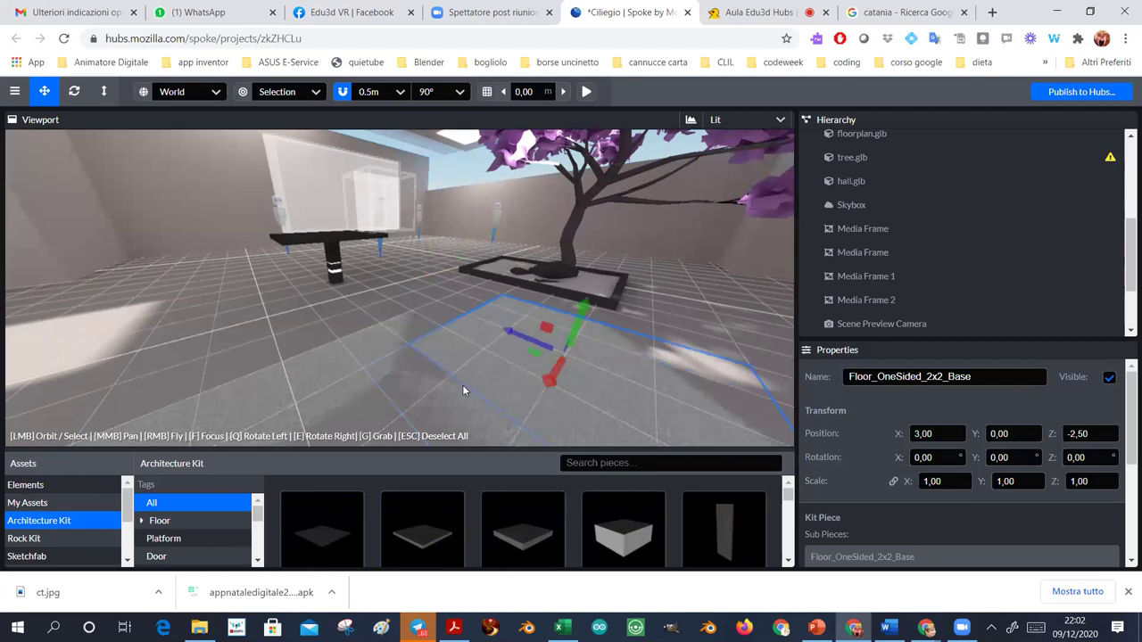
left_click_drag(514, 334, 421, 283)
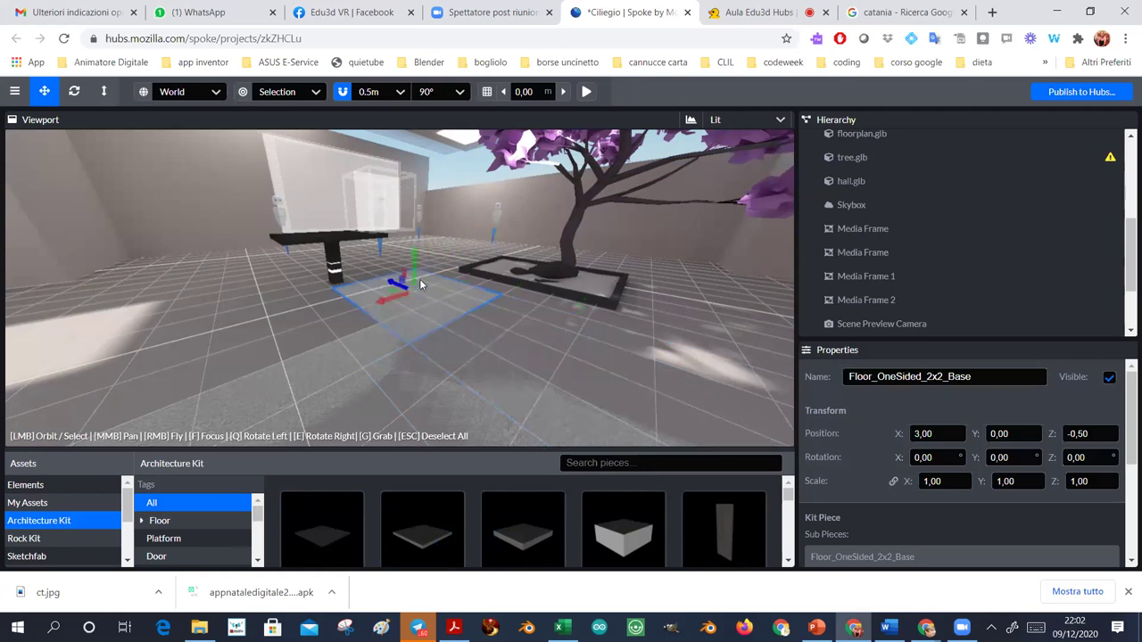
Step: Duplicate the one-sided floor tile twice, moving the first copy to X 3,00, Z -2,50 and the second to X 4,00, Z -2,50
key("ctrl+d")
left_click_drag(401, 284, 518, 366)
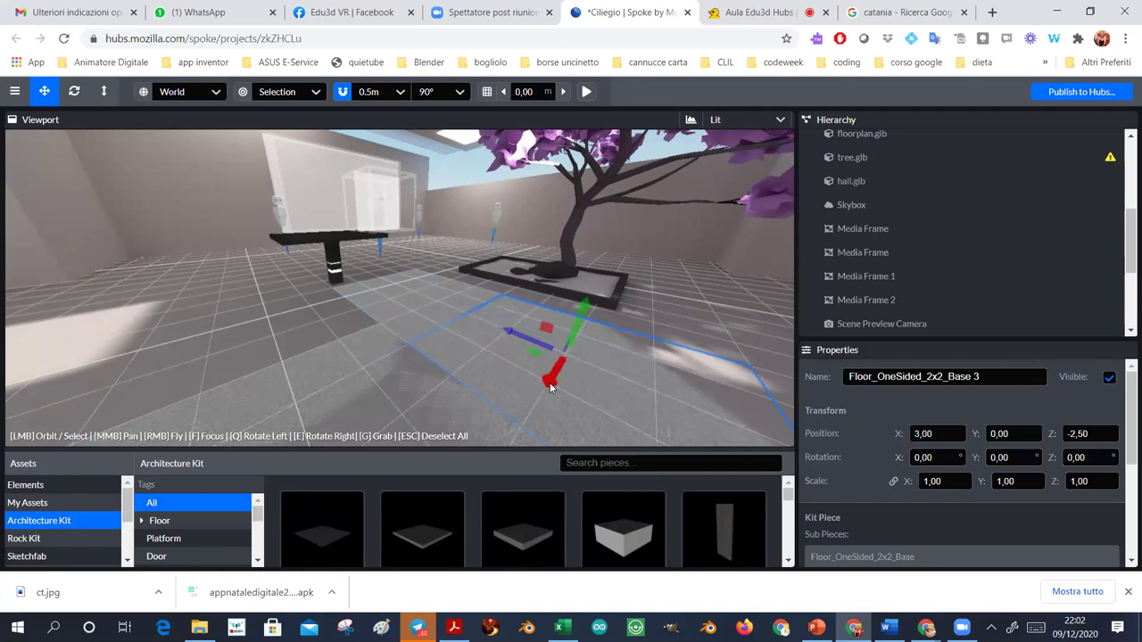
mouse_move(550, 385)
left_mouse_down()
mouse_move(530, 412)
mouse_move(550, 371)
left_mouse_up()
key("ctrl+d")
left_click_drag(553, 375, 484, 469)
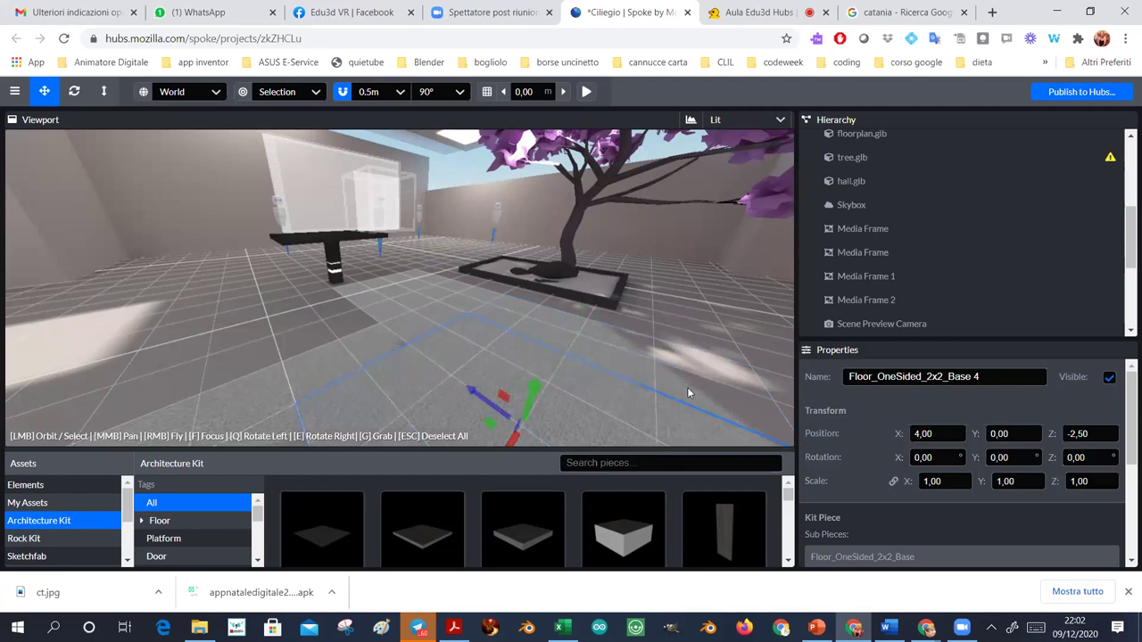
scroll(686, 386, "down", 5)
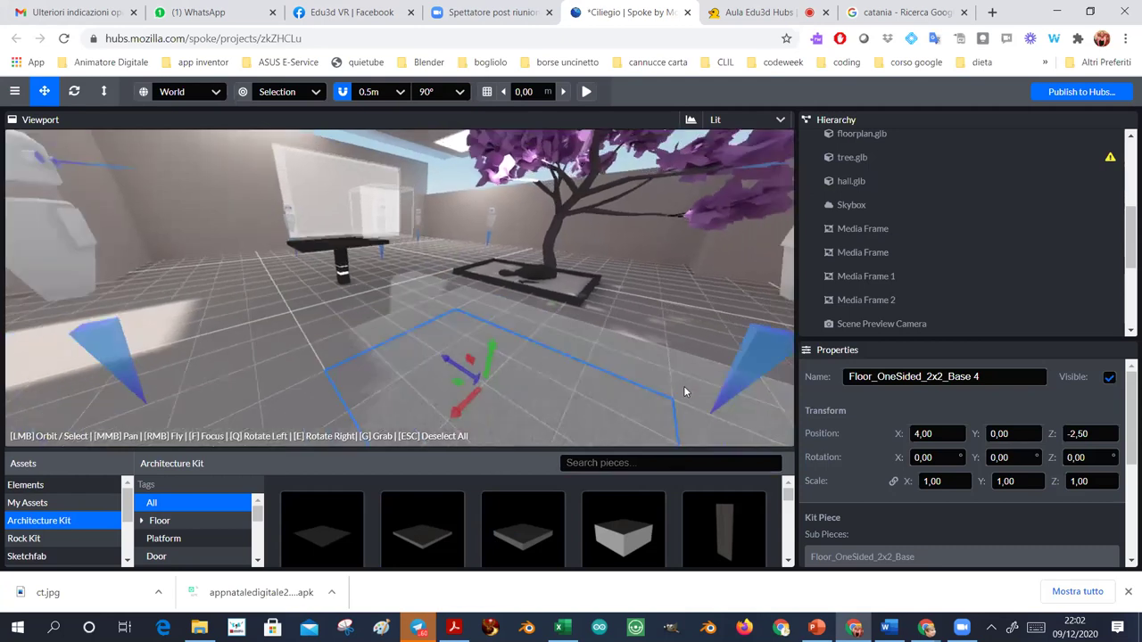
left_click_drag(458, 382, 416, 400)
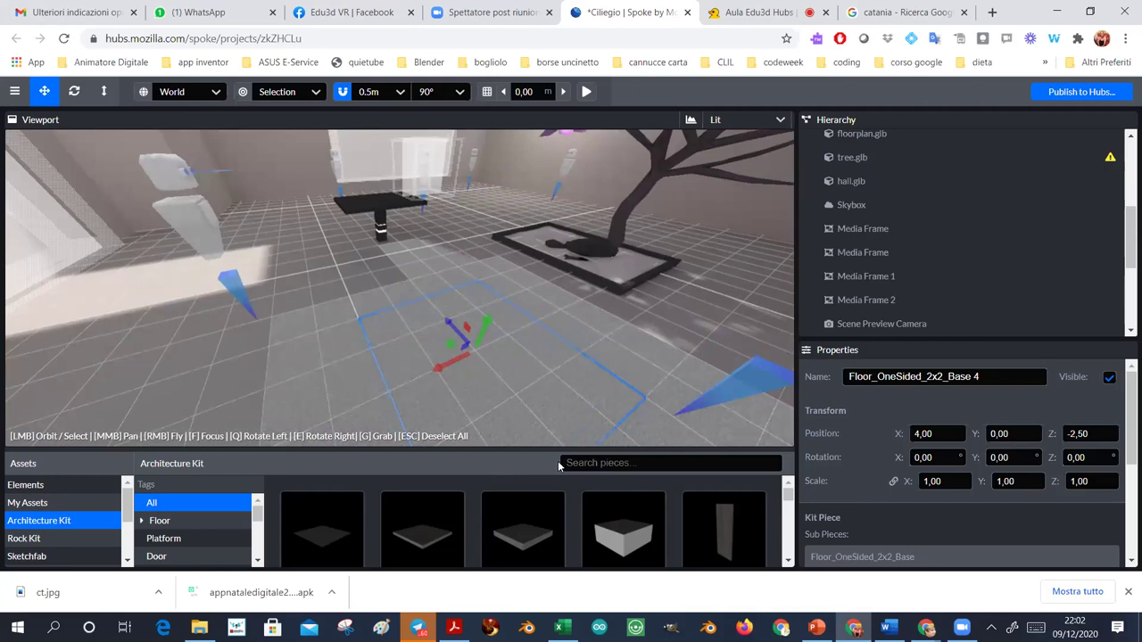
Step: Browse the Architecture Kit pieces in an enlarged assets area and examine the Wall category
scroll(785, 501, "down", 1)
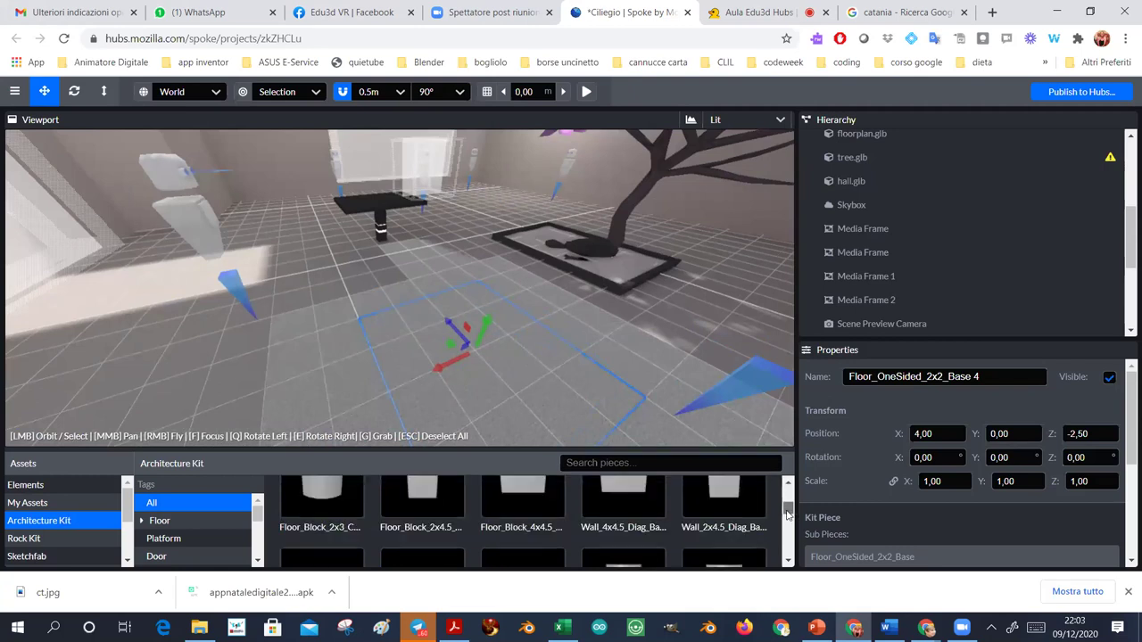
scroll(786, 501, "down", 1)
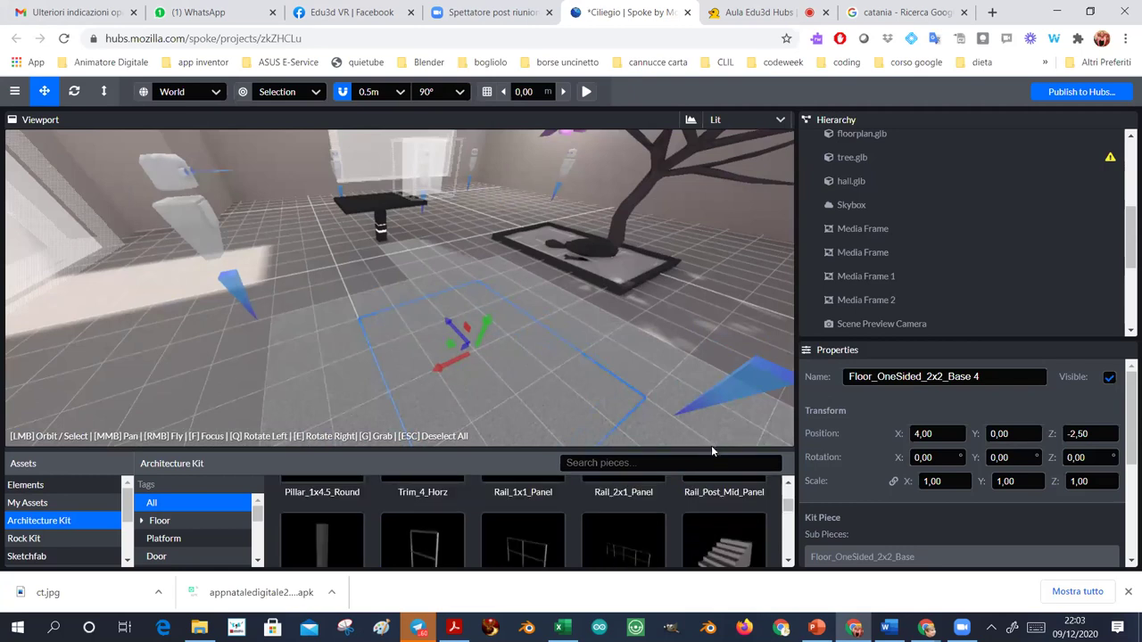
left_click(558, 443)
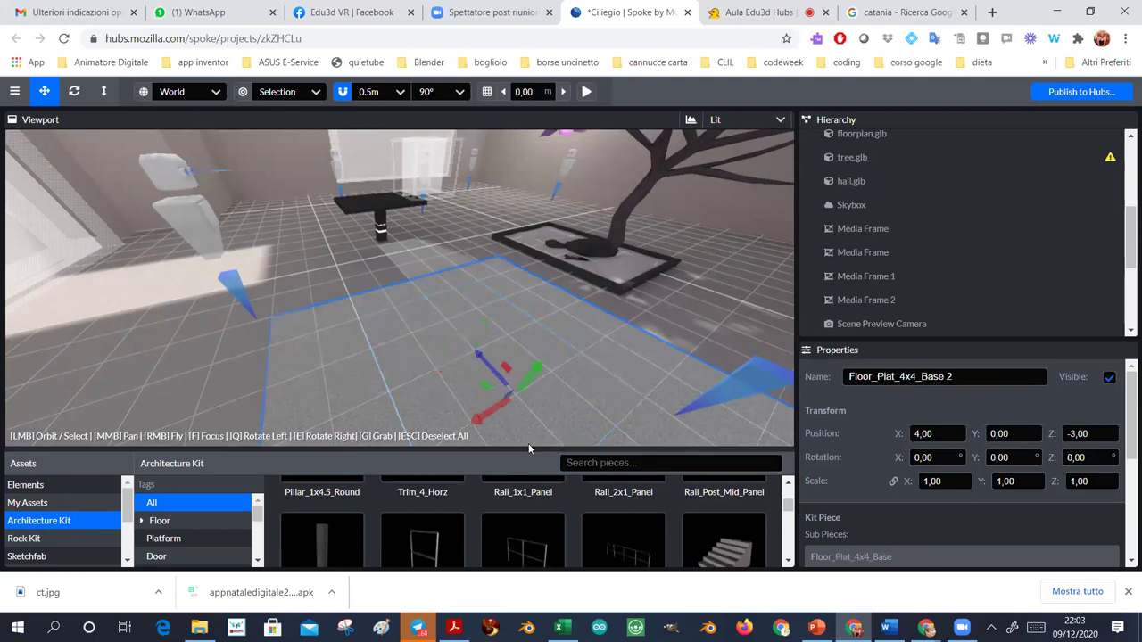
right_click_drag(528, 442, 508, 445)
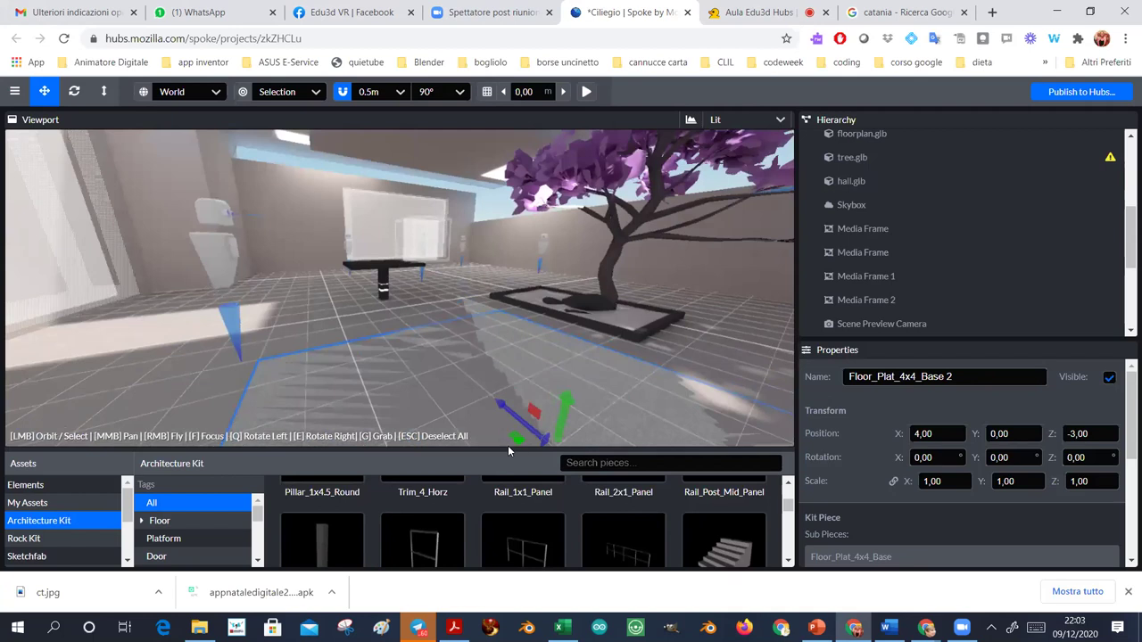
left_click_drag(508, 449, 500, 323)
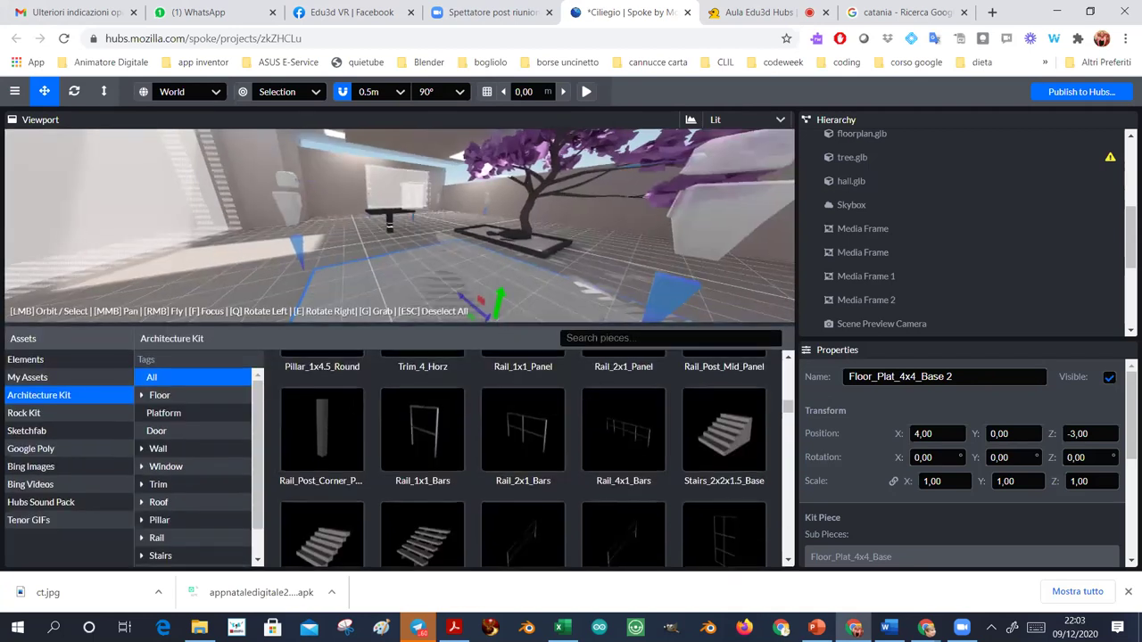
left_click(204, 430)
left_click(212, 449)
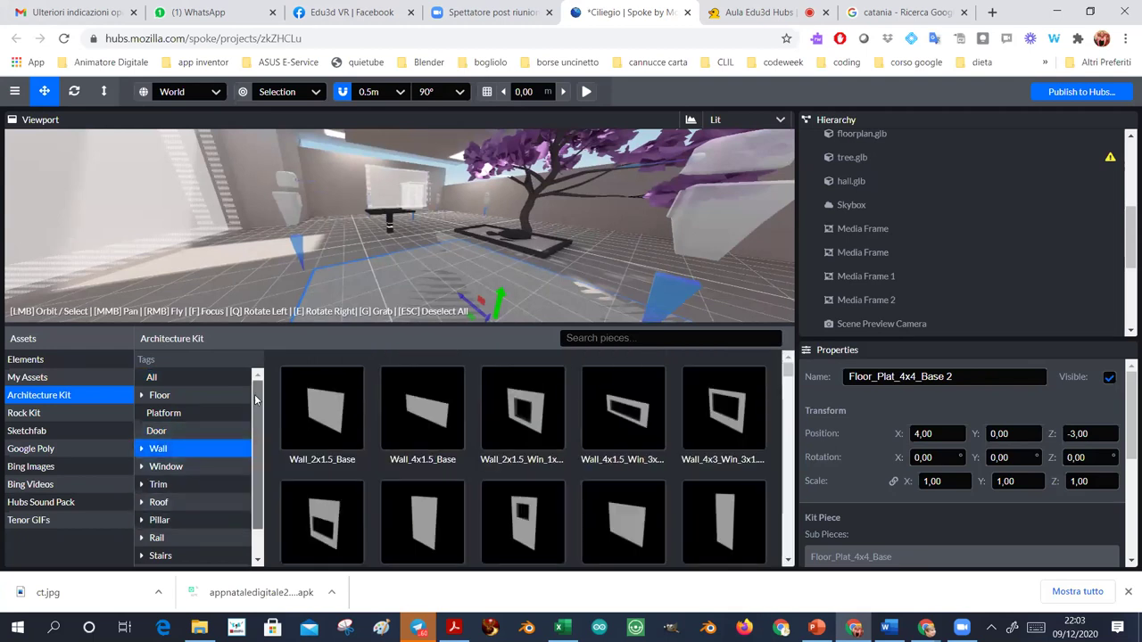
scroll(250, 410, "down", 2)
scroll(247, 406, "up", 2)
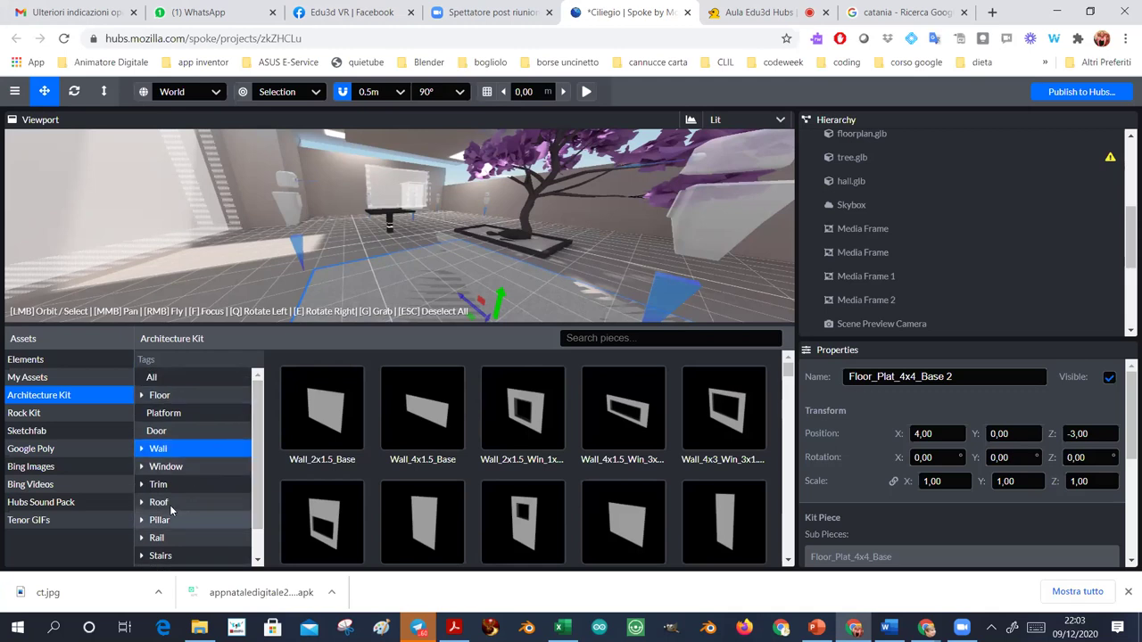
Step: Place several Stairs_2x2x1.5_Base pieces from the Stairs category on the hall floor, including one at about X 3,50, Y 0,00, Z -3,00
left_click(163, 557)
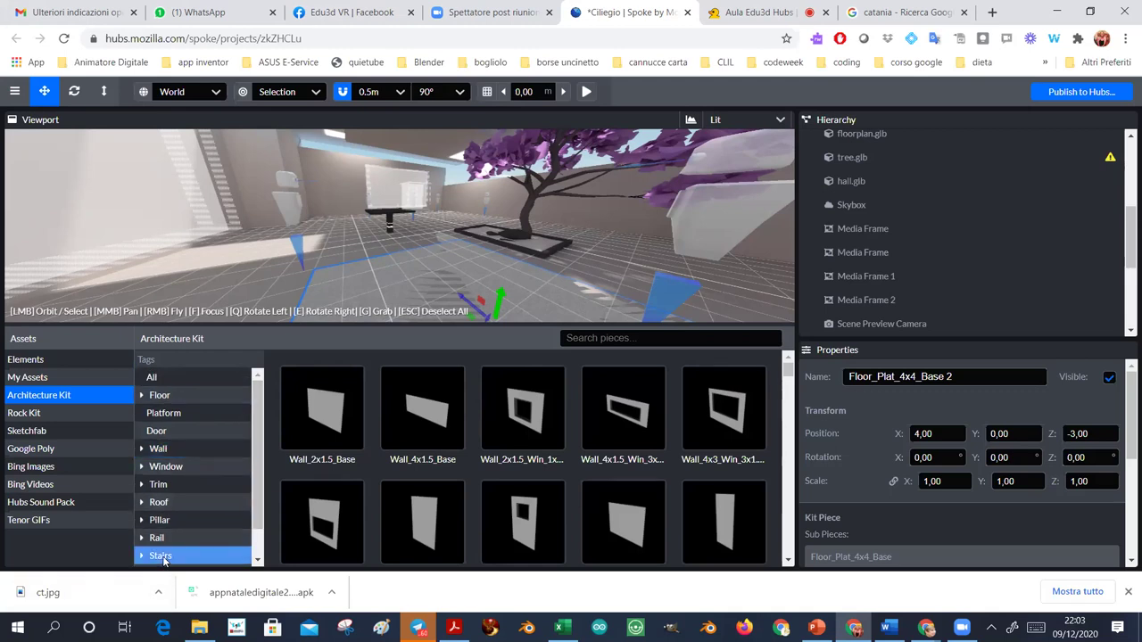
mouse_move(335, 437)
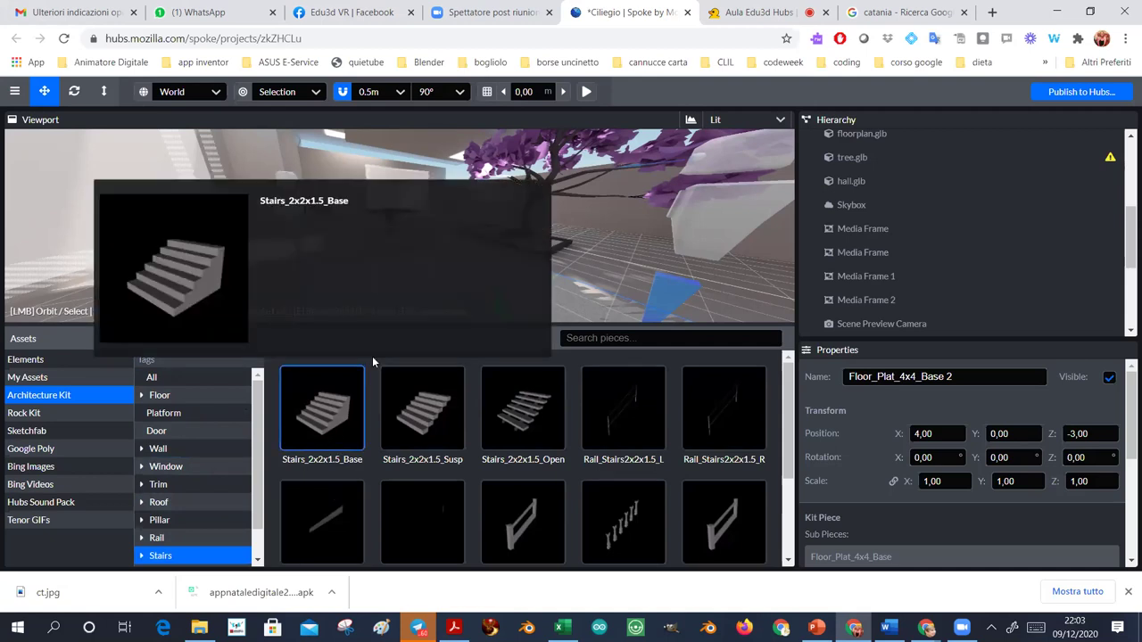
left_click(372, 361)
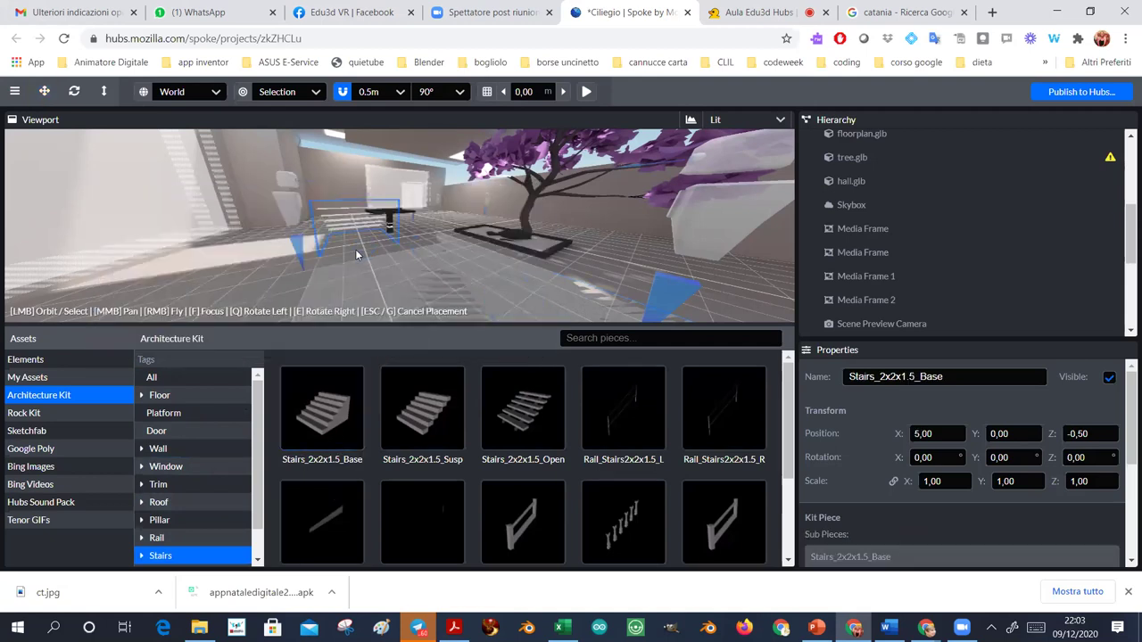
scroll(347, 260, "up", 2)
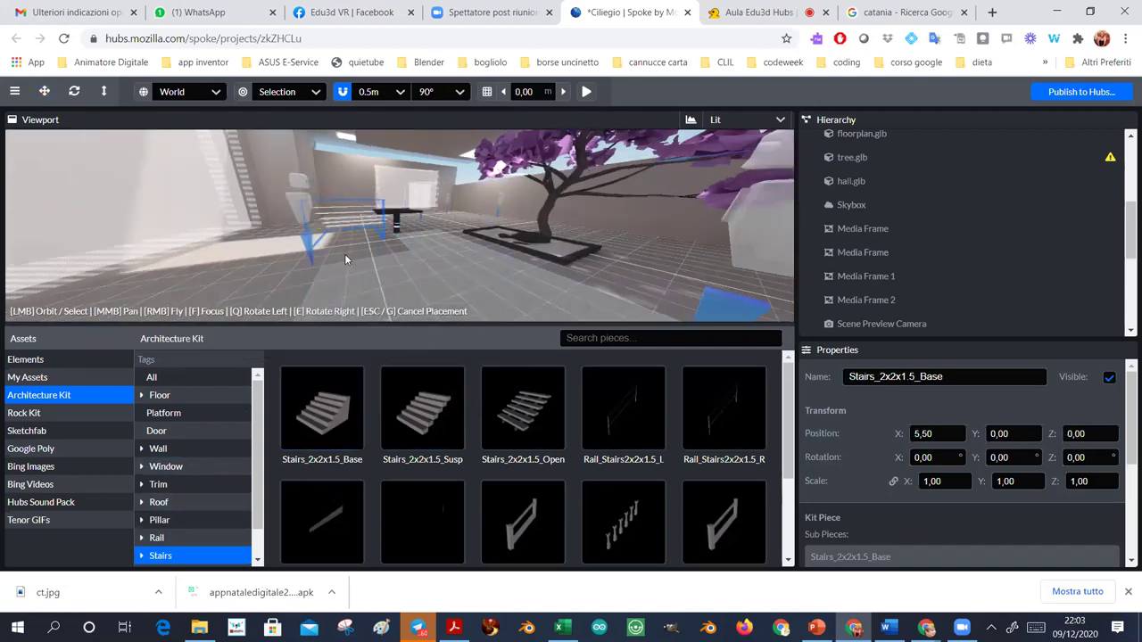
scroll(346, 260, "up", 3)
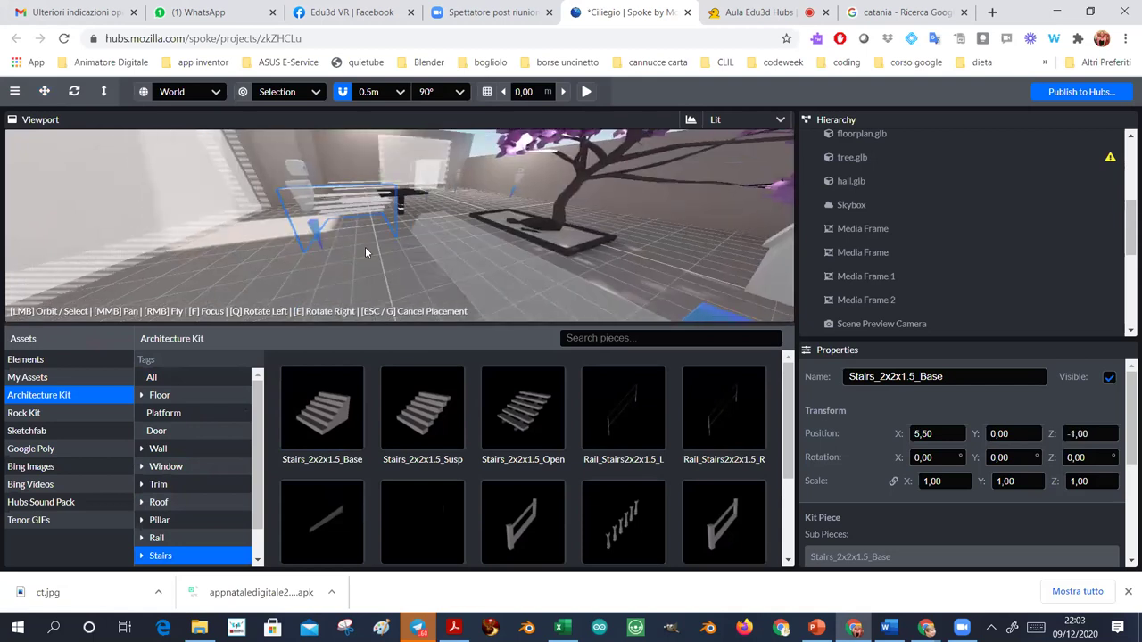
scroll(388, 237, "up", 3)
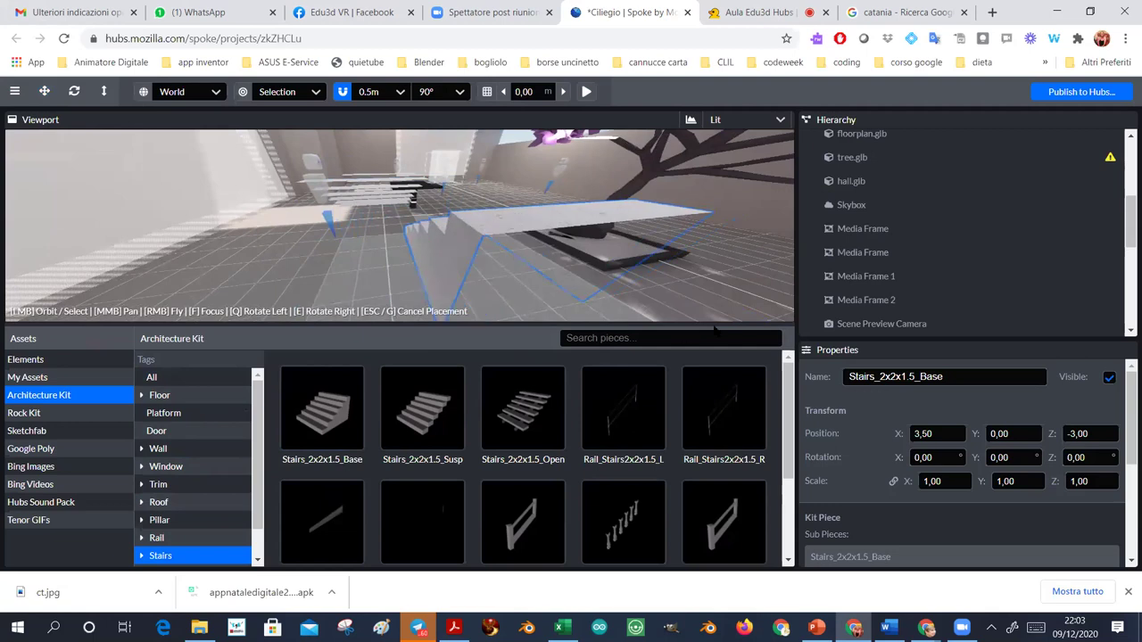
mouse_move(736, 421)
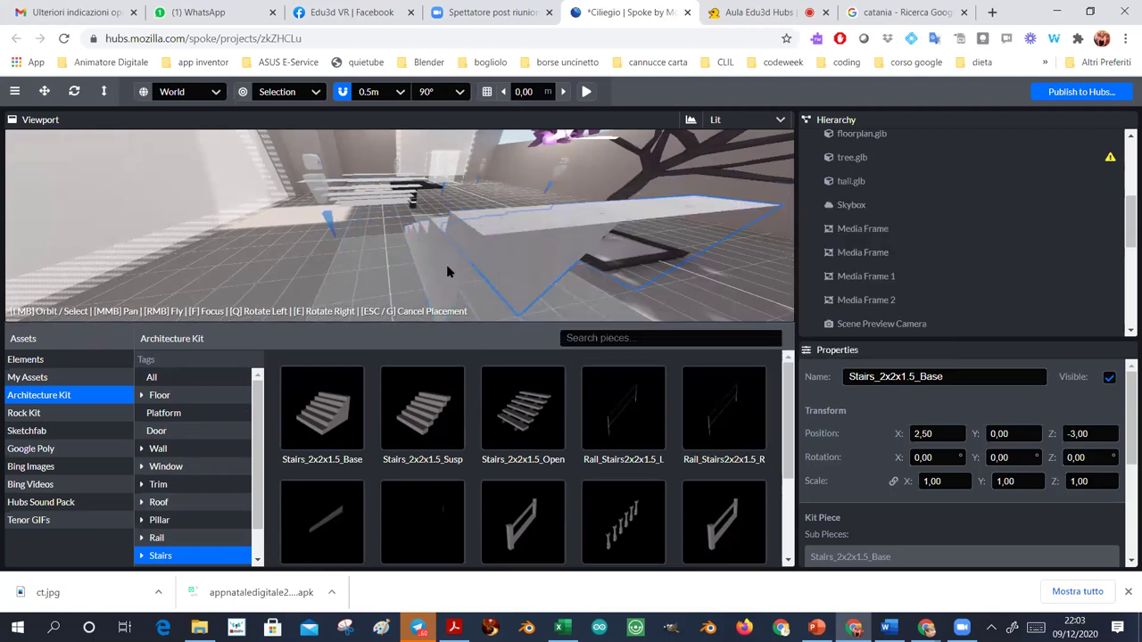
key("Escape")
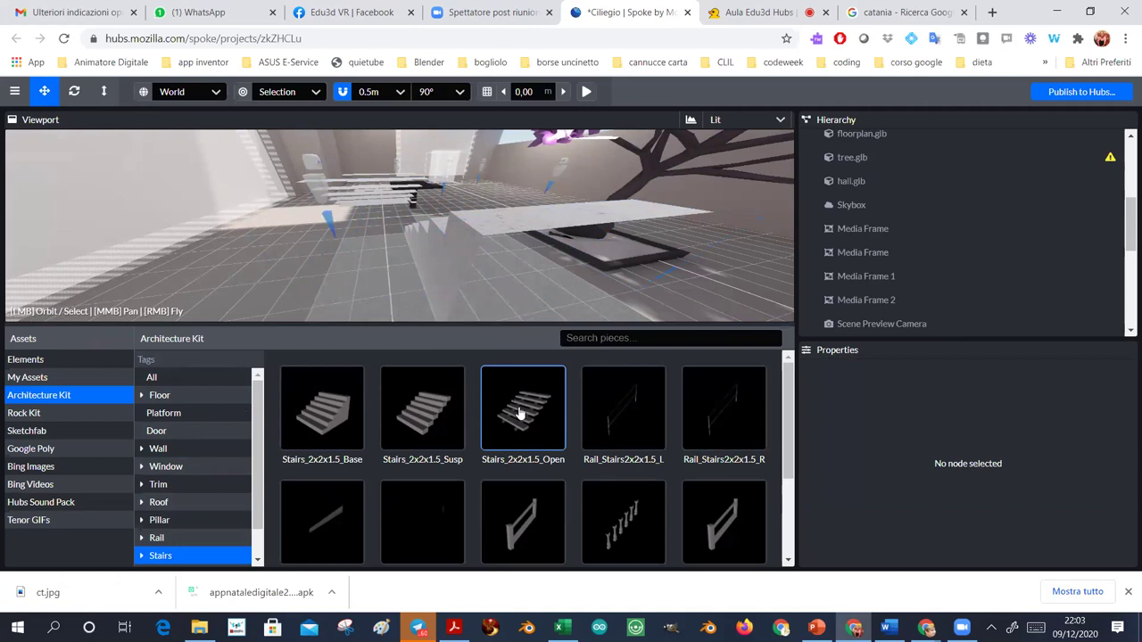
Step: Inspect the placed stairs in an enlarged viewport and the added pieces in the hierarchy, then enlarge the assets area again
mouse_move(529, 383)
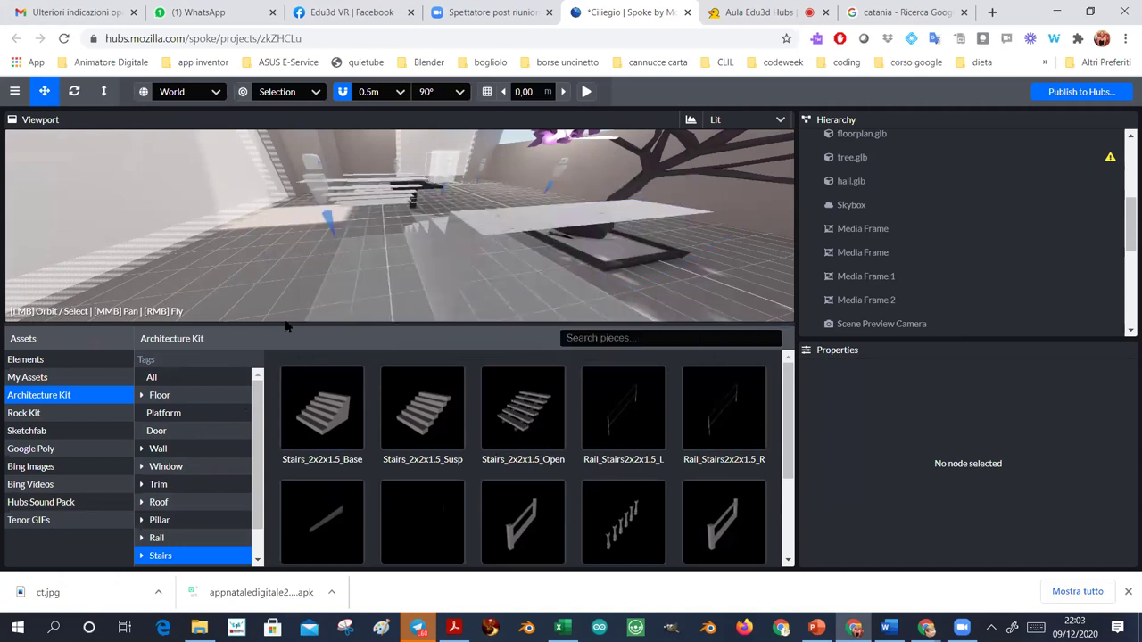
left_click_drag(293, 330, 290, 482)
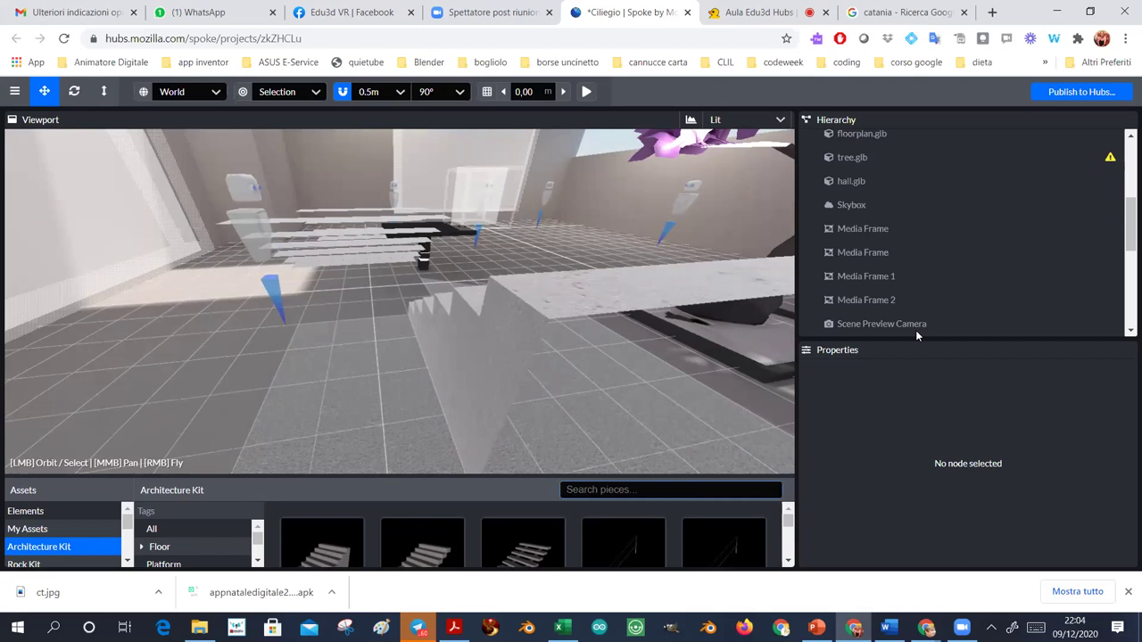
left_click_drag(1126, 223, 1128, 290)
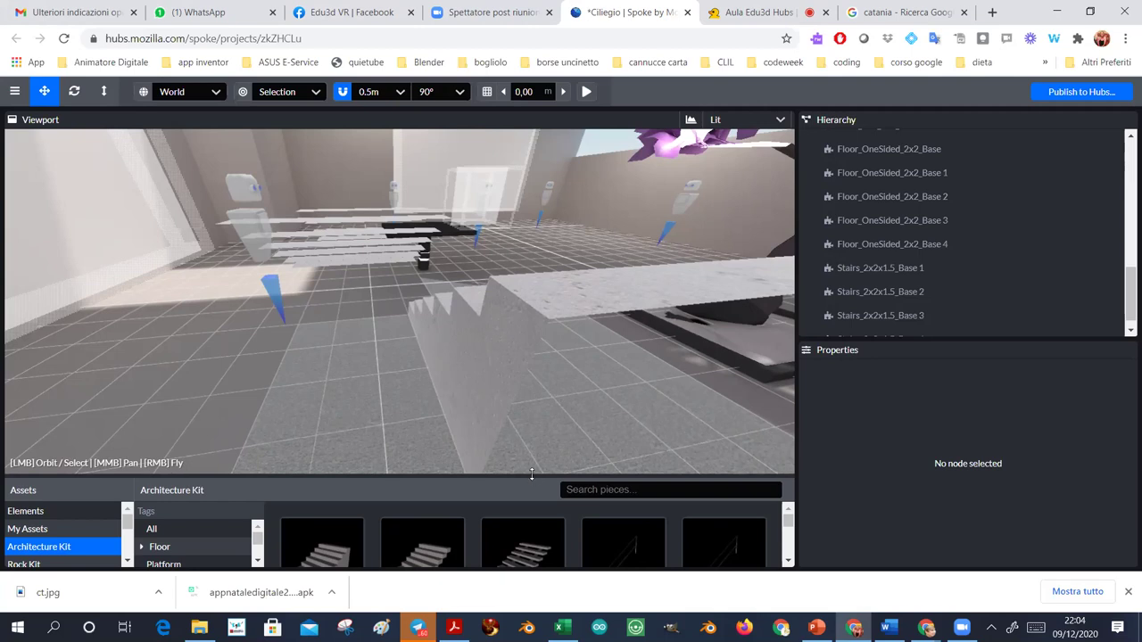
left_click_drag(531, 477, 536, 350)
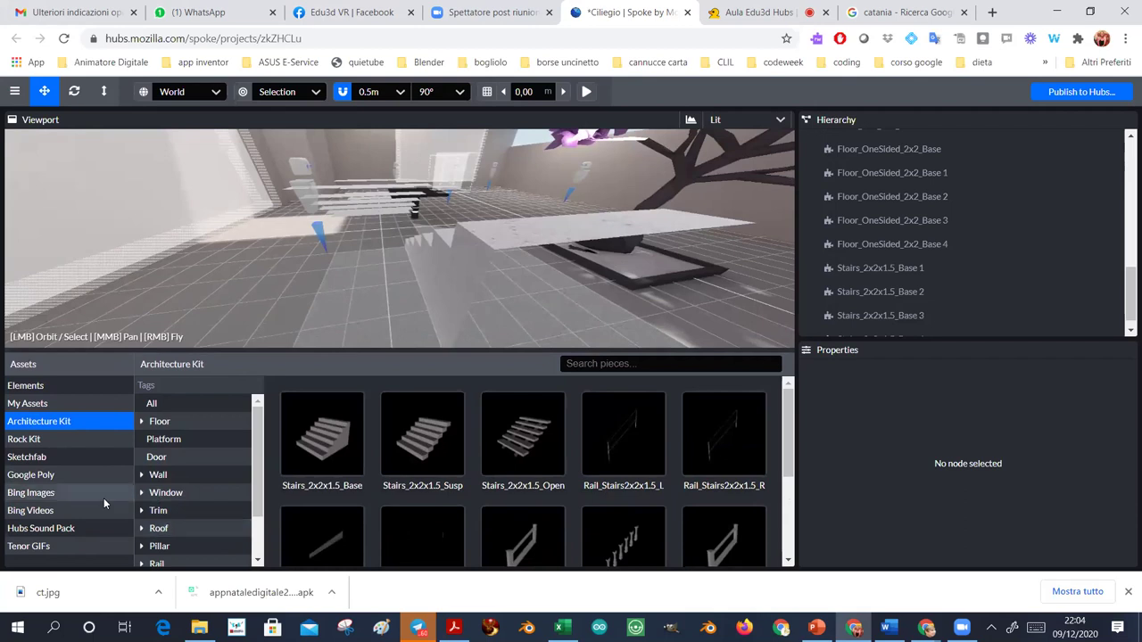
Step: Browse the Rock Kit, Sketchfab and Google Poly asset libraries and examine the models they offer
left_click(104, 442)
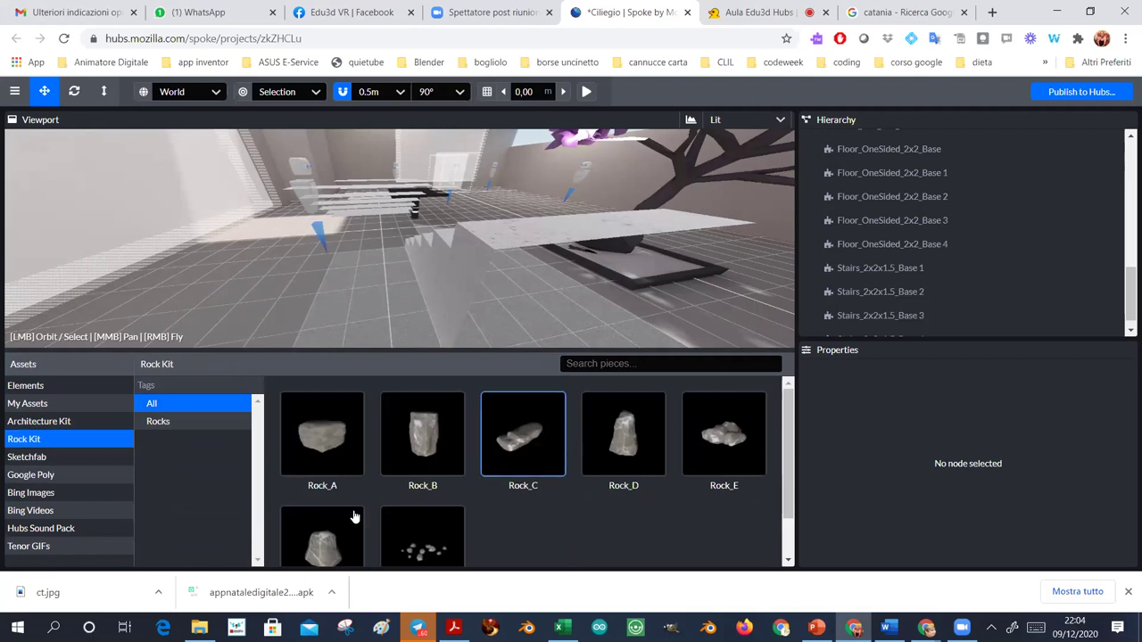
left_click(38, 458)
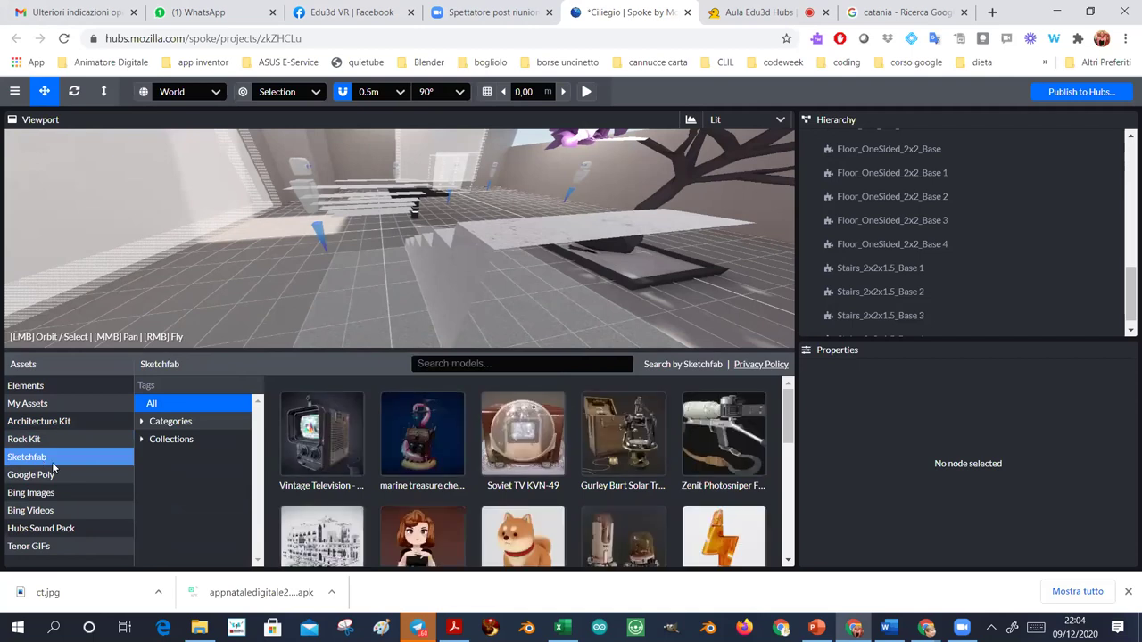
left_click(52, 474)
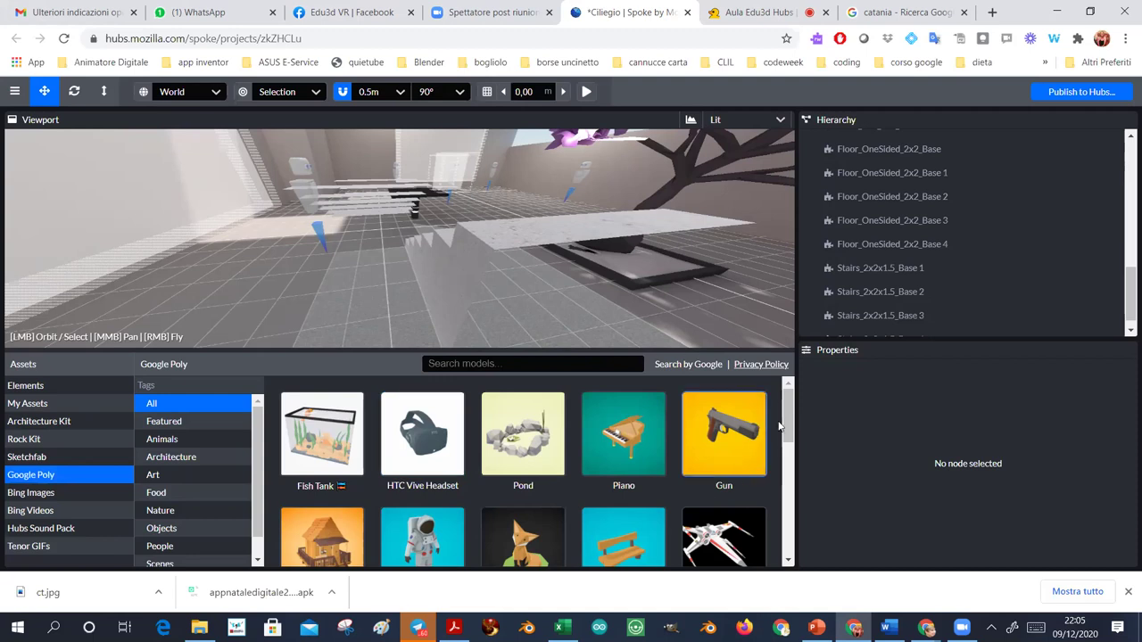
mouse_move(786, 428)
left_mouse_down()
mouse_move(785, 482)
mouse_move(780, 408)
left_mouse_up()
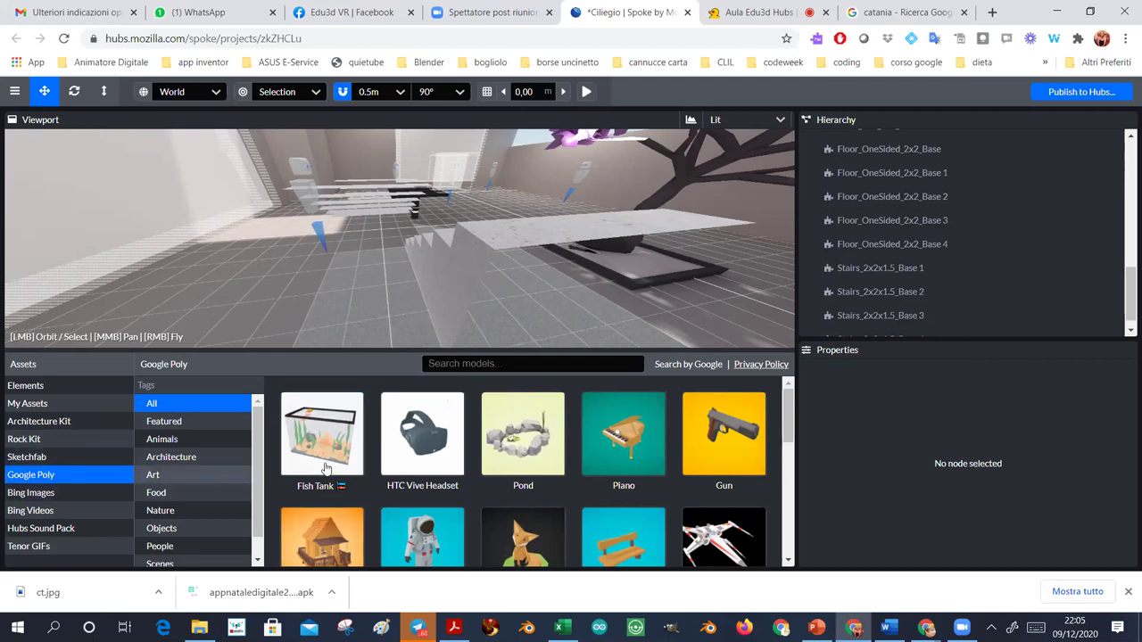
mouse_move(325, 468)
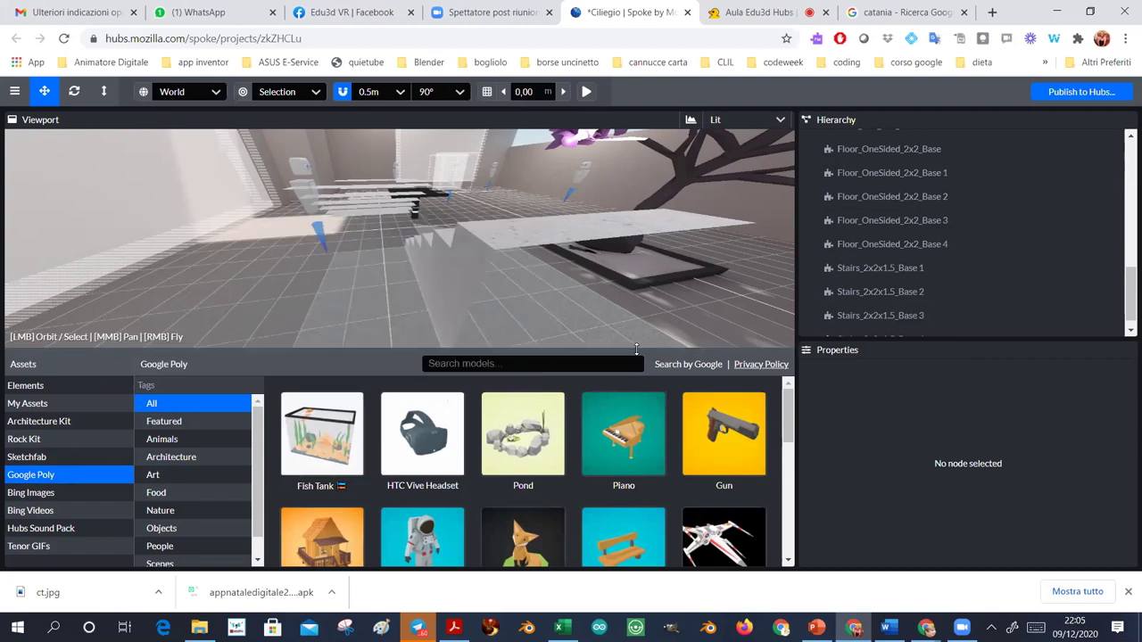
Step: Delete the stairs piece beside the cherry tree and Stairs_2x2x1.5_Base 2 from the hall, working in an enlarged viewport
left_click_drag(636, 348, 643, 487)
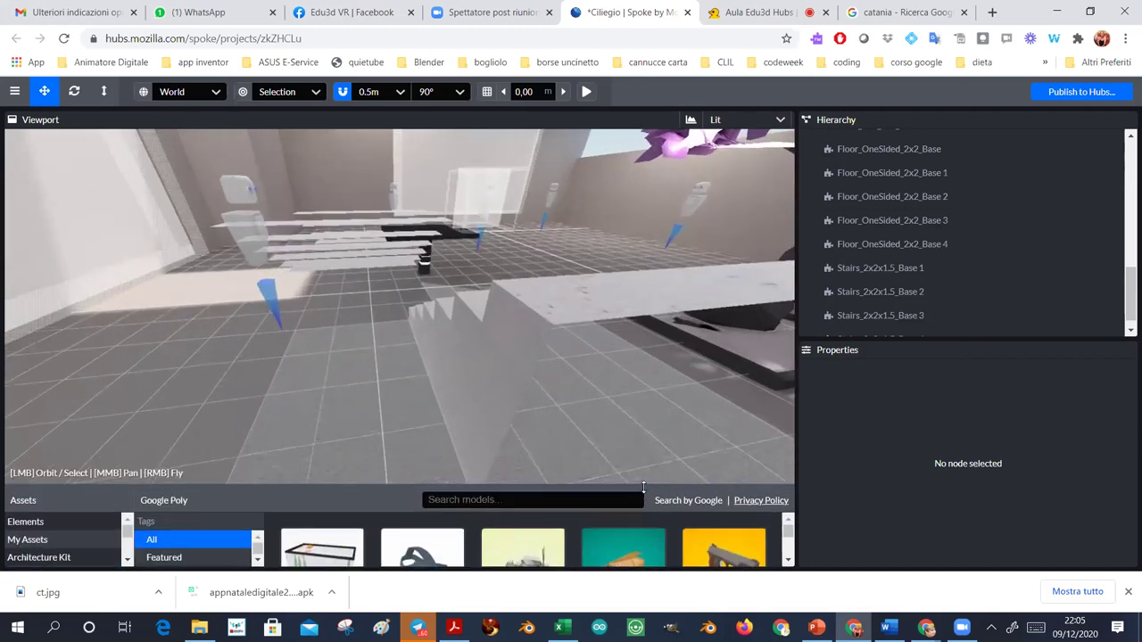
left_click(586, 312)
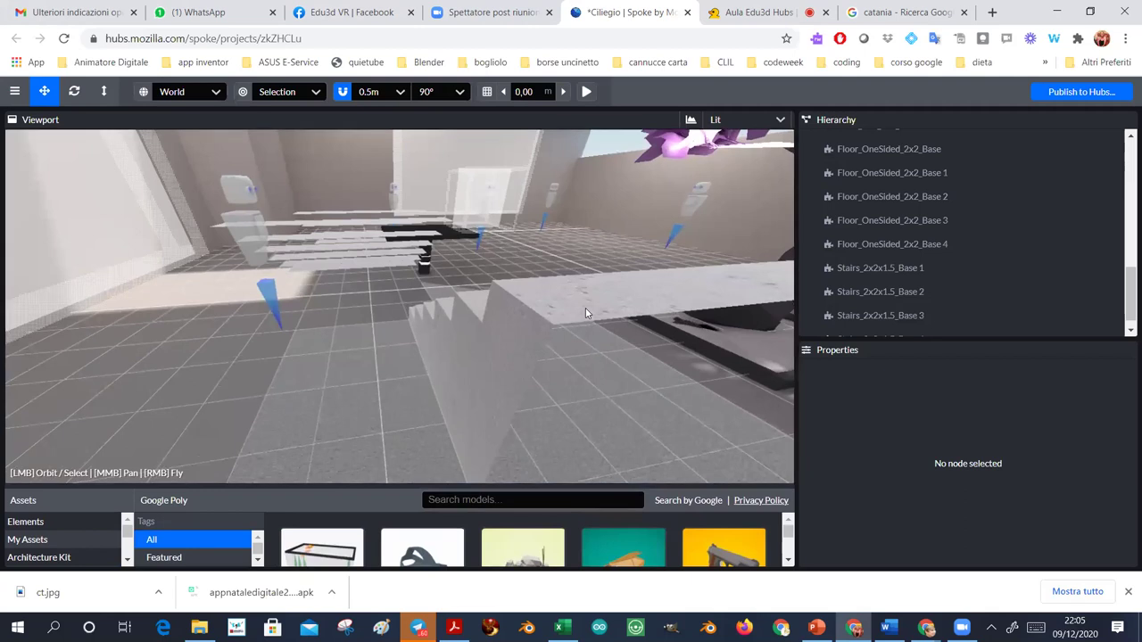
key("Delete")
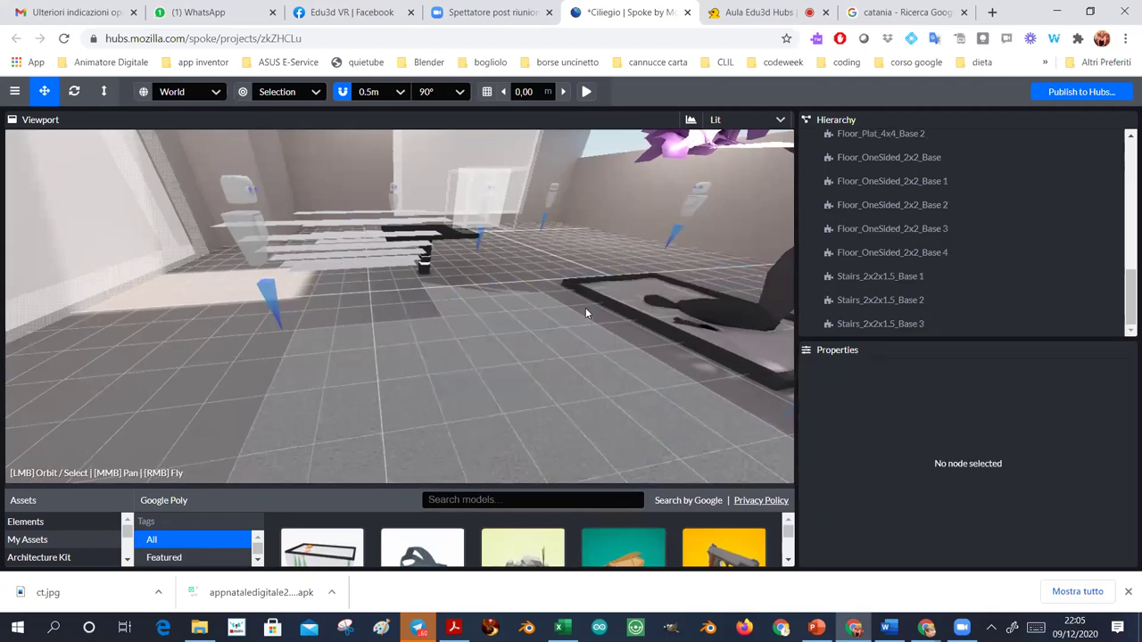
left_click_drag(546, 311, 468, 297)
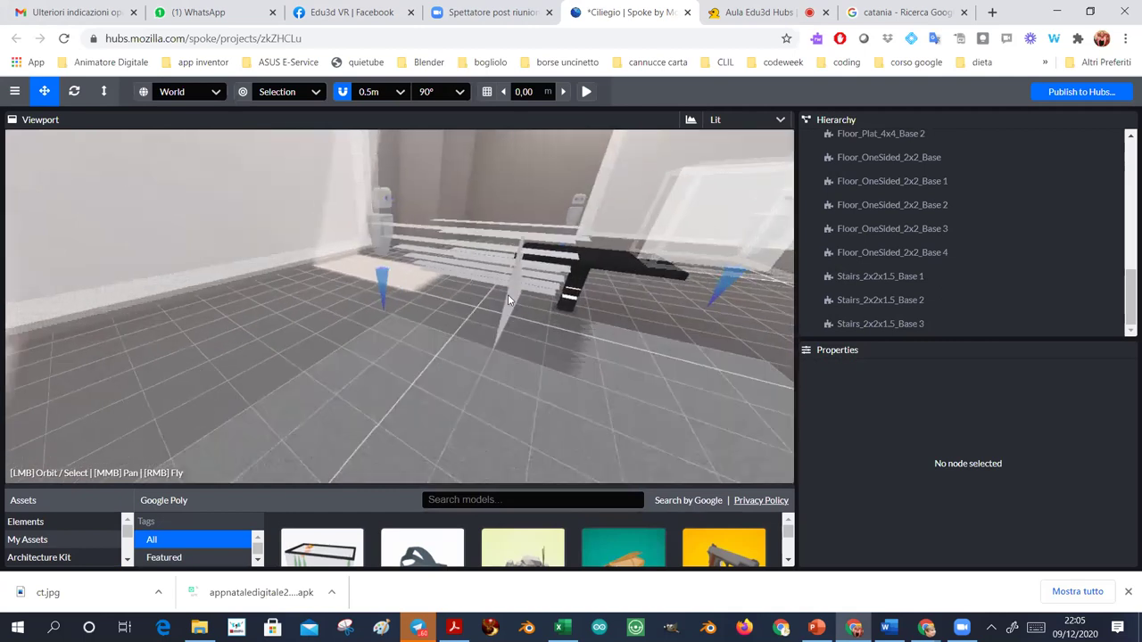
left_click(508, 296)
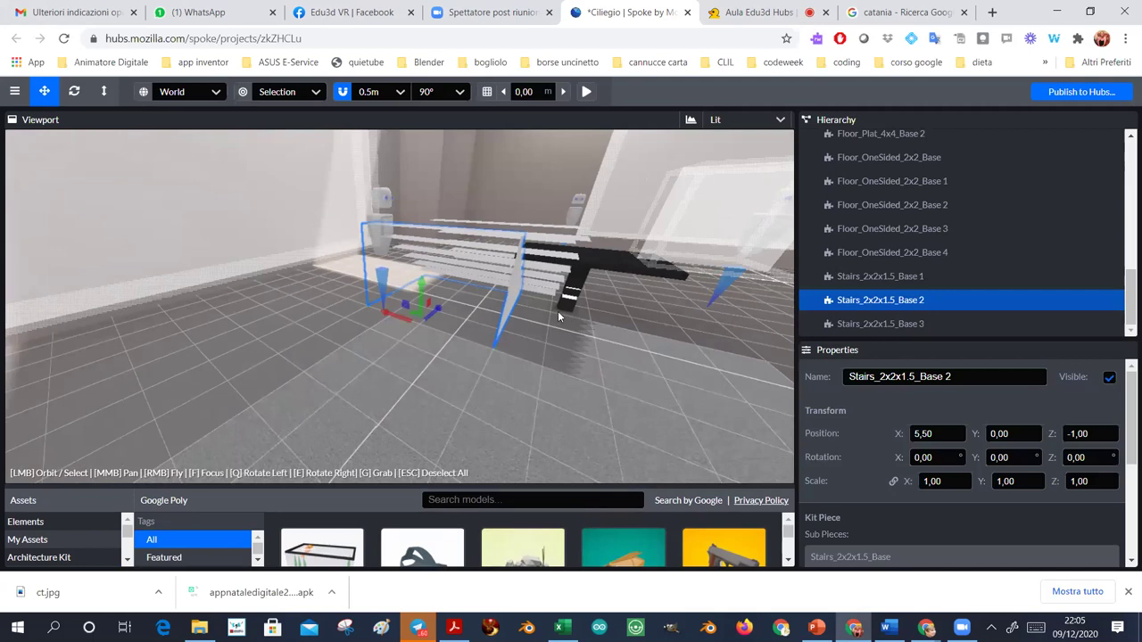
key("Delete")
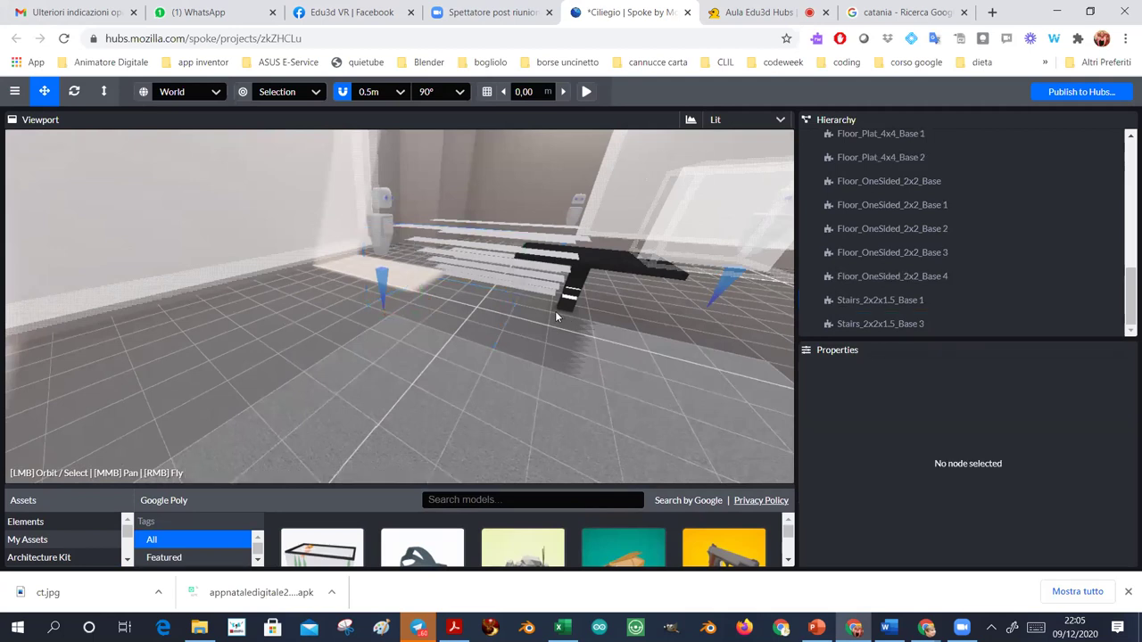
Step: Place the Fish Tank model from Google Poly in the hall at about X 3,779, Y -1,365, Z -1,119
scroll(560, 346, "down", 2)
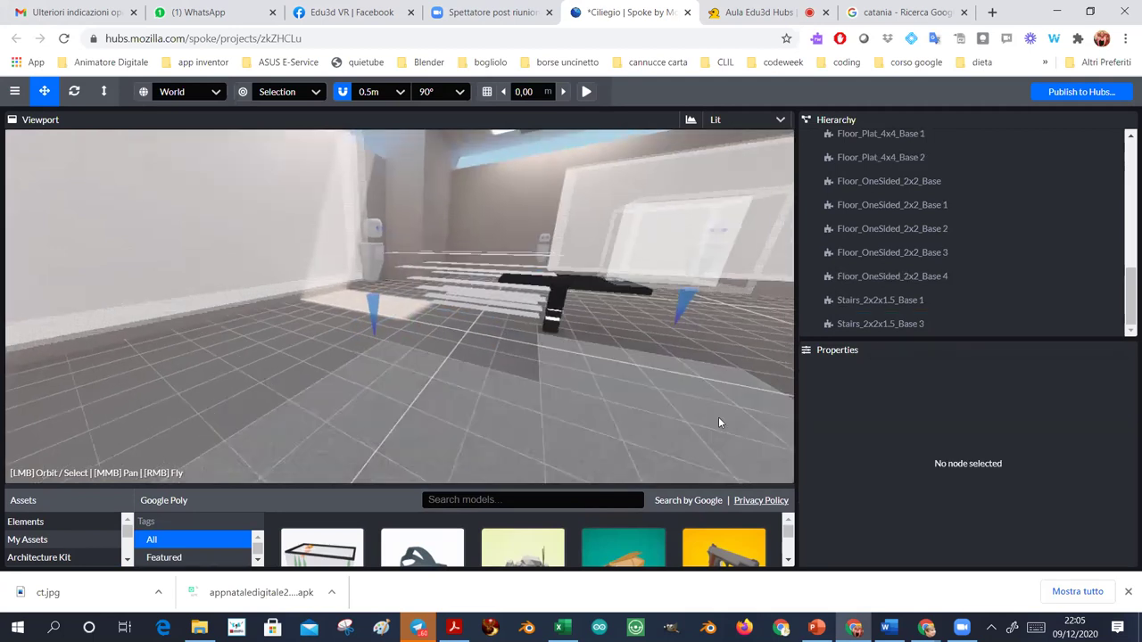
scroll(701, 414, "down", 2)
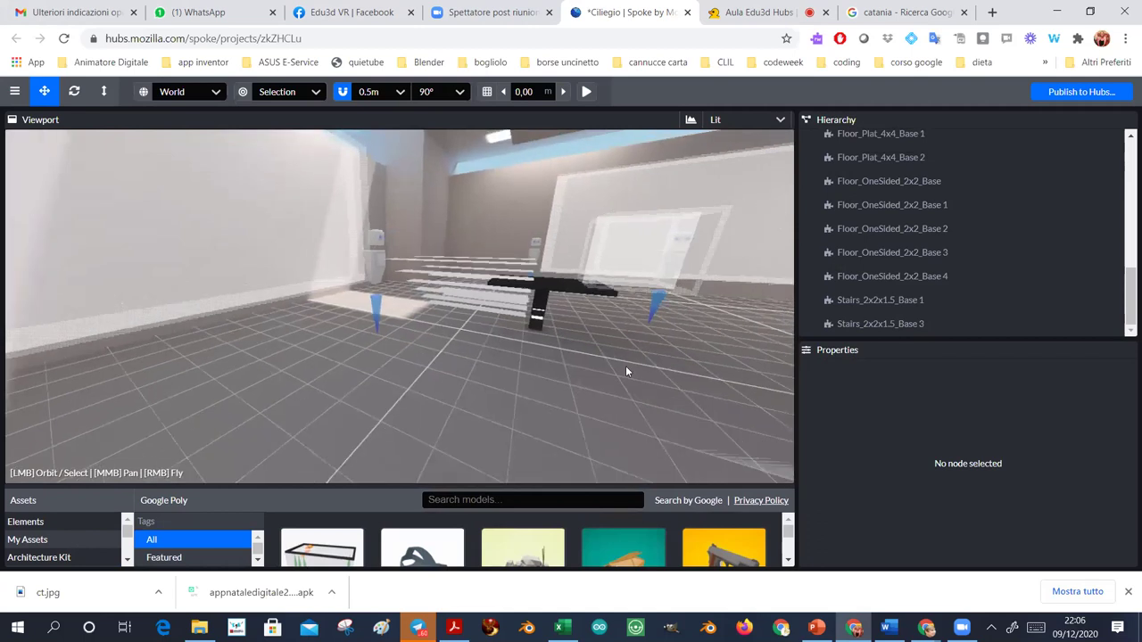
scroll(627, 371, "down", 4)
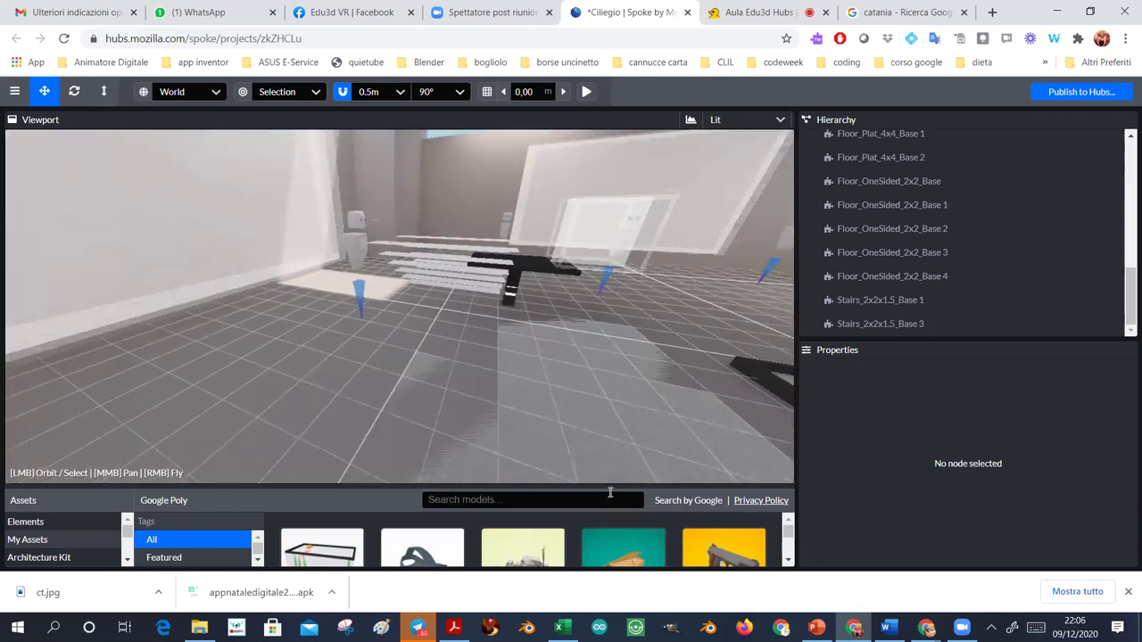
left_click_drag(594, 451, 606, 363)
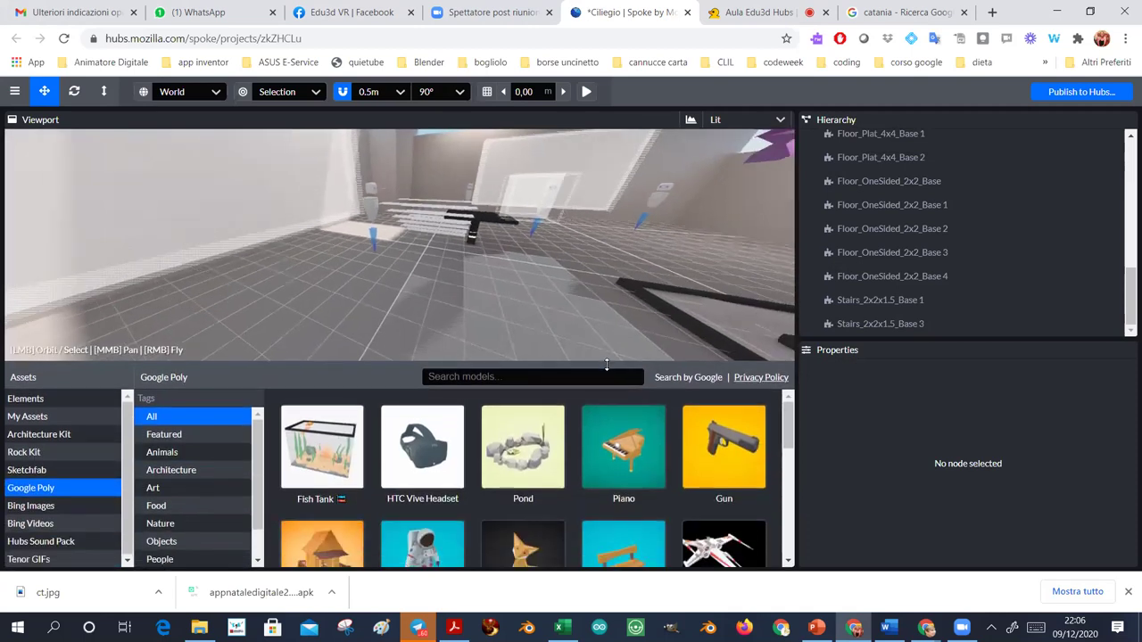
left_click(341, 463)
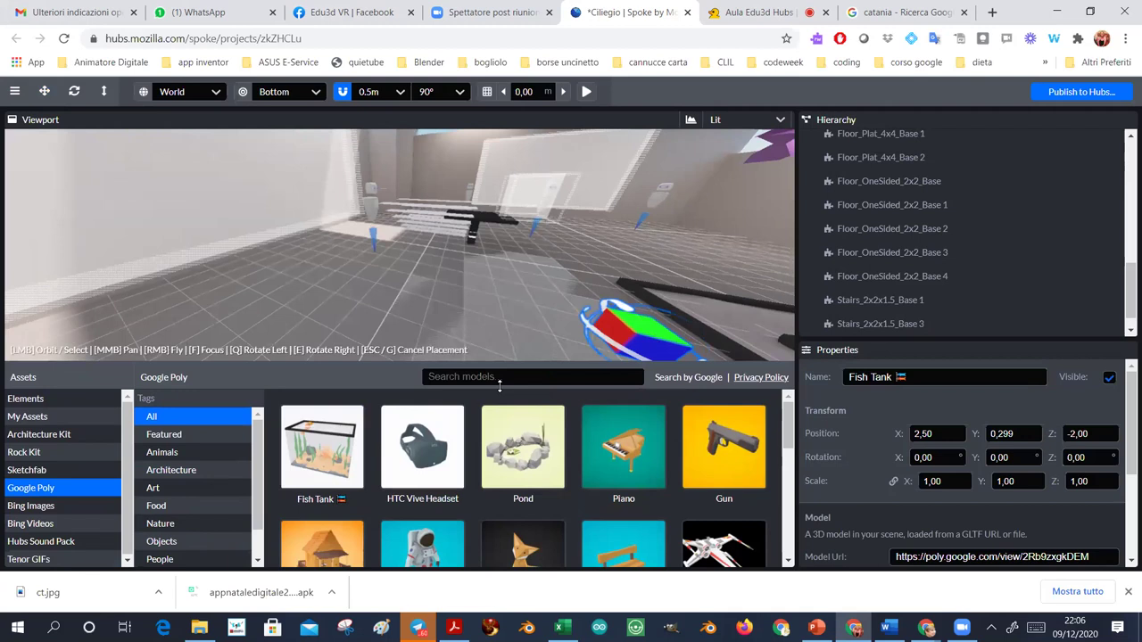
left_click_drag(500, 386, 500, 386)
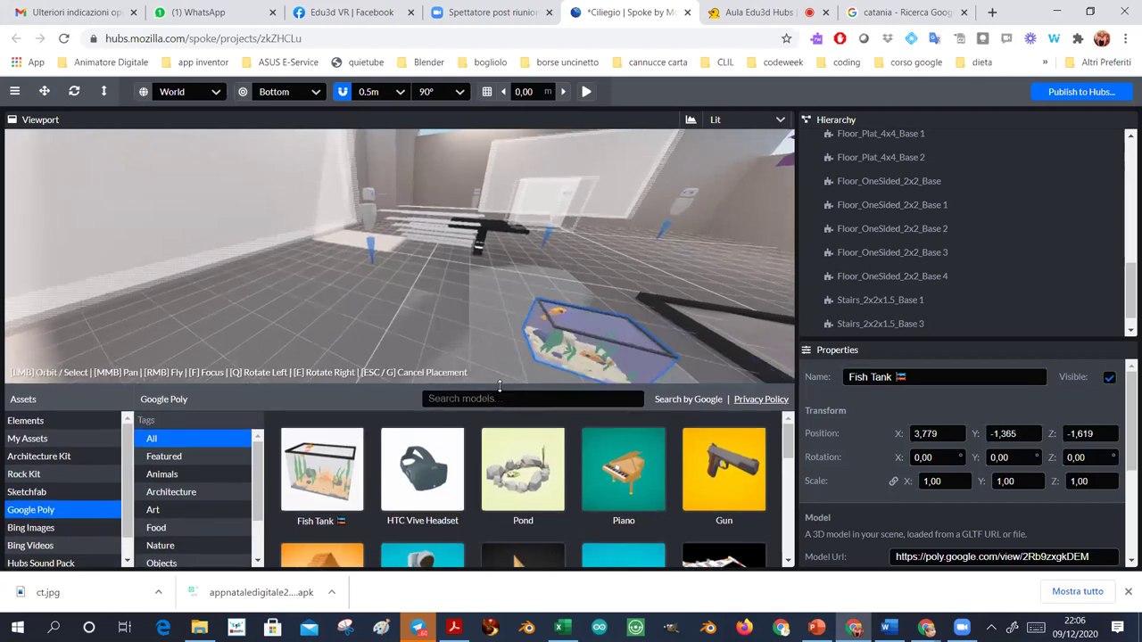
mouse_move(589, 354)
right_mouse_down()
mouse_move(555, 353)
mouse_move(572, 359)
right_mouse_up()
left_click(572, 359)
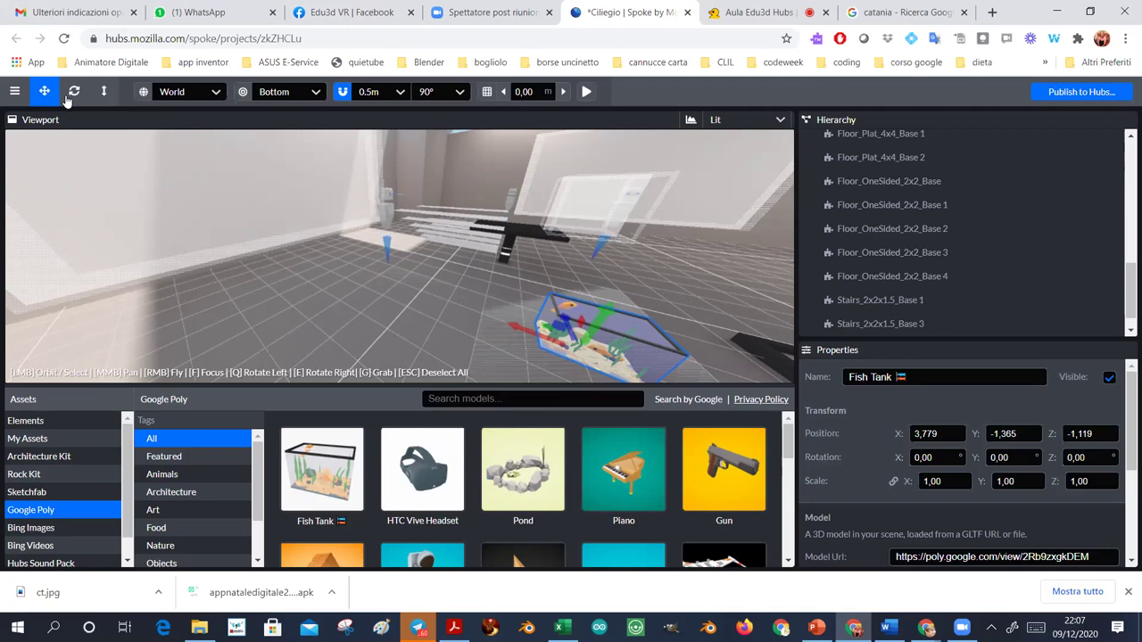
Step: Save a copy of the project under the name Ciliegio1
left_click(14, 91)
mouse_move(24, 148)
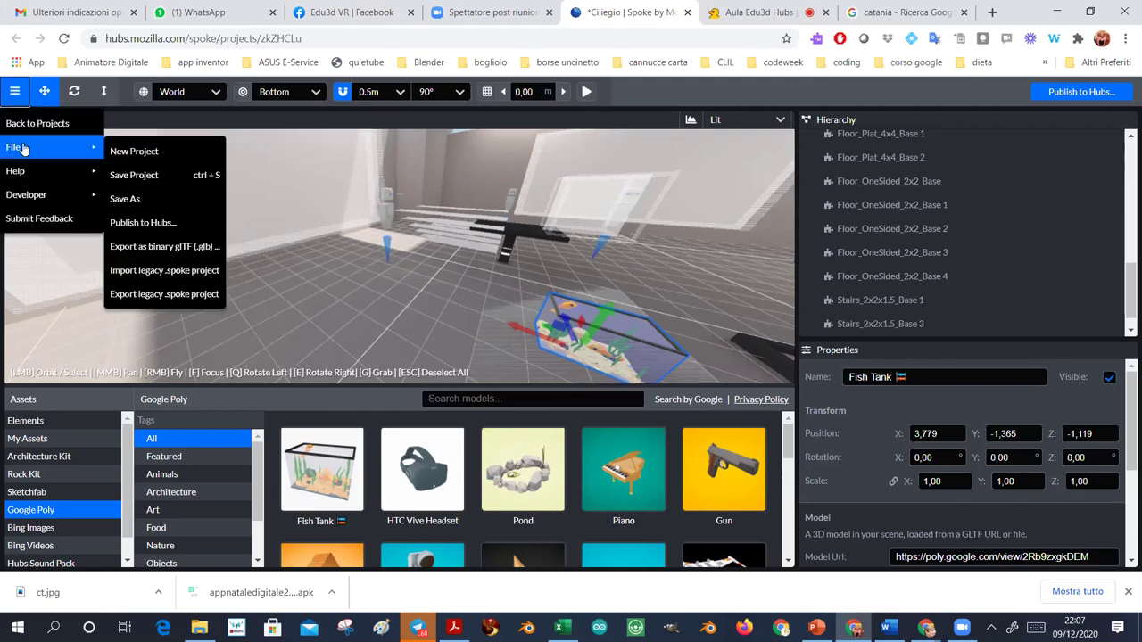
left_click(133, 202)
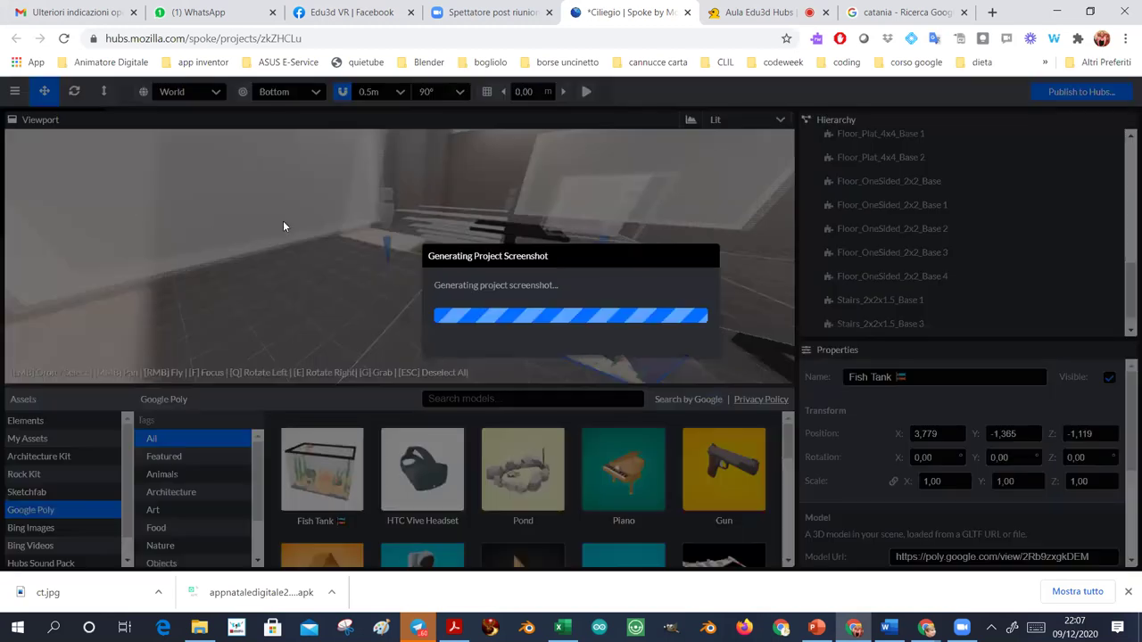
left_click(671, 242)
type("1")
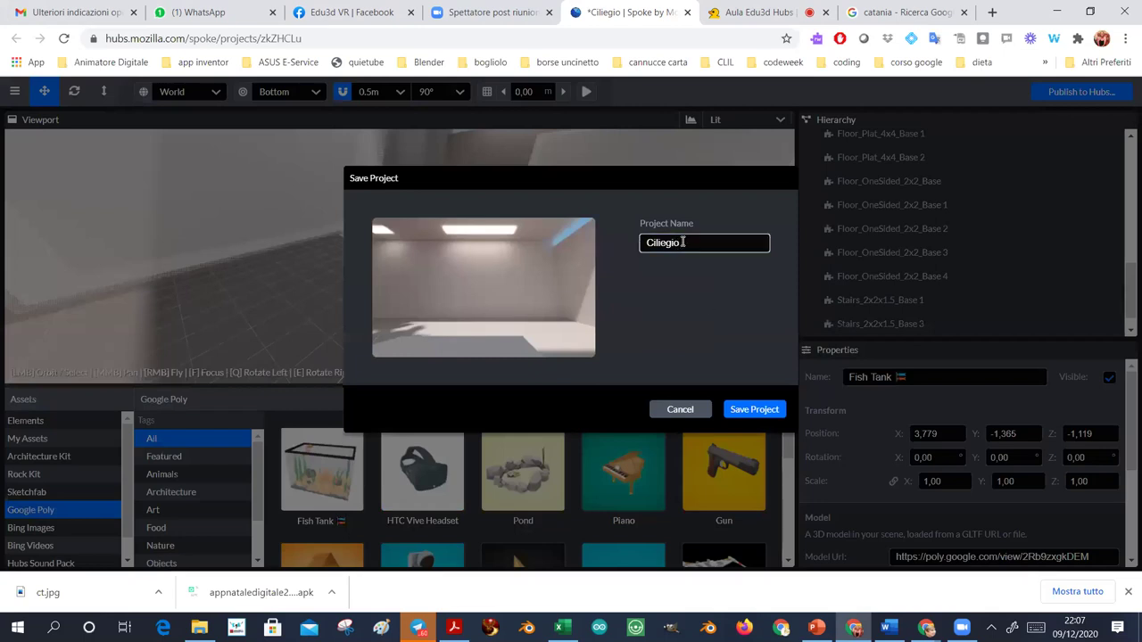
left_click(742, 410)
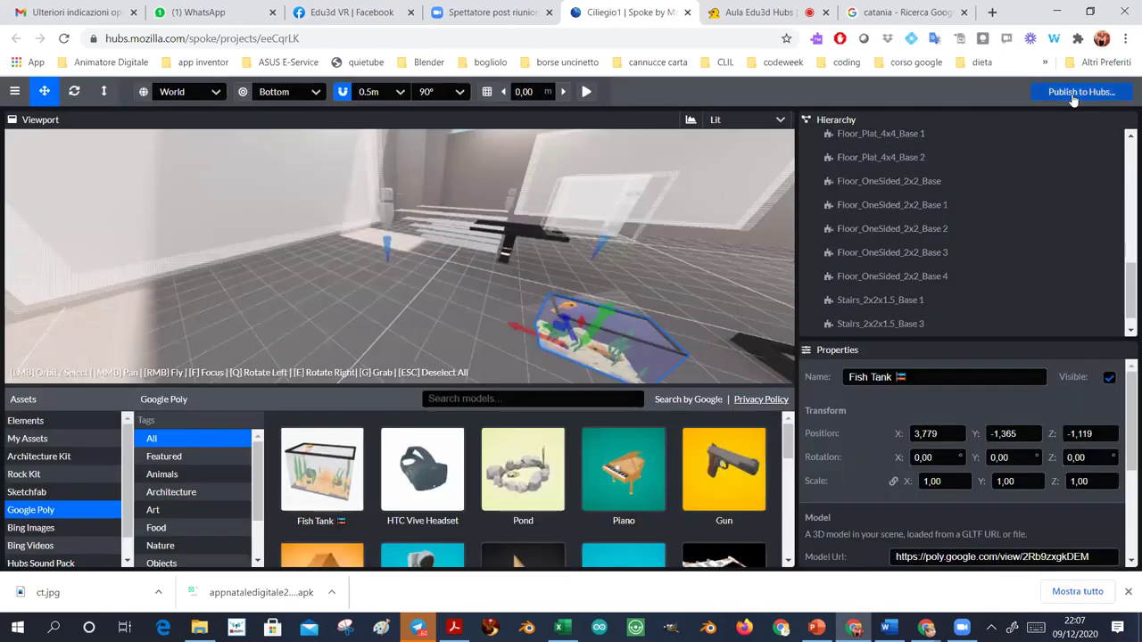
Step: Start publishing Ciliegio1 to Hubs, keeping its name, and allow remixing with Creative Commons CC-BY 3.0
left_click(1075, 91)
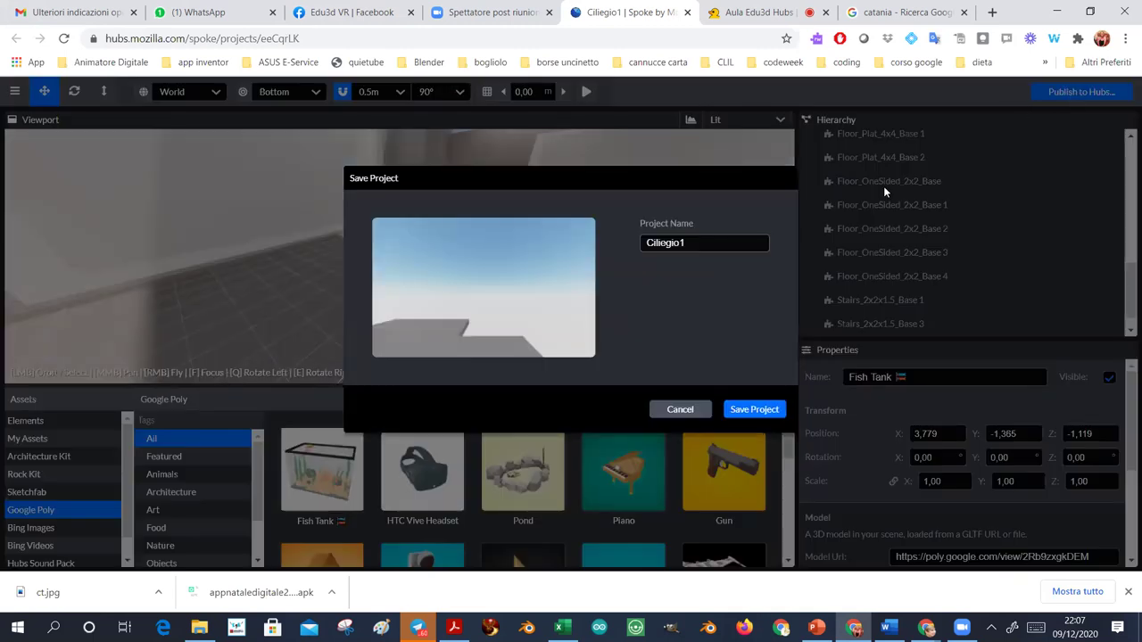
left_click(754, 410)
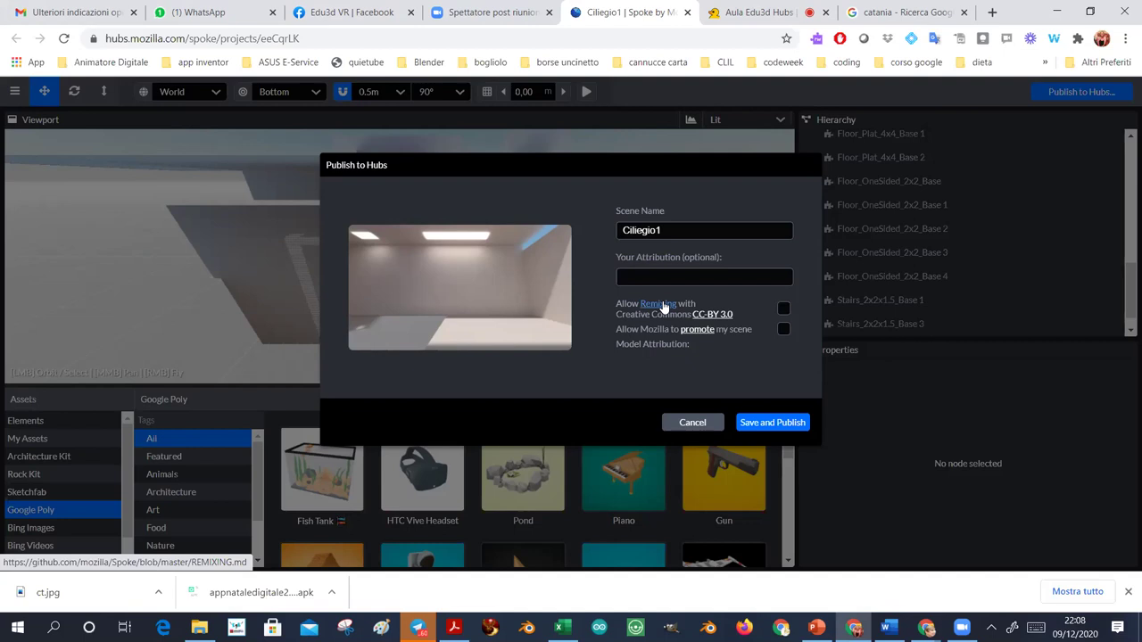
left_click(783, 309)
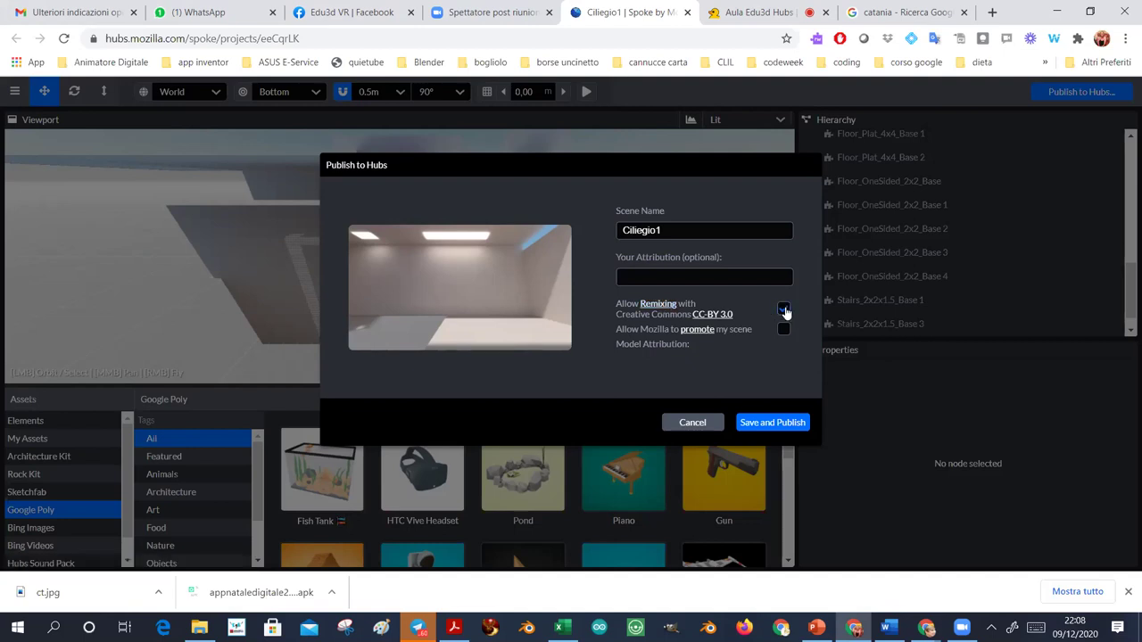
left_click(644, 276)
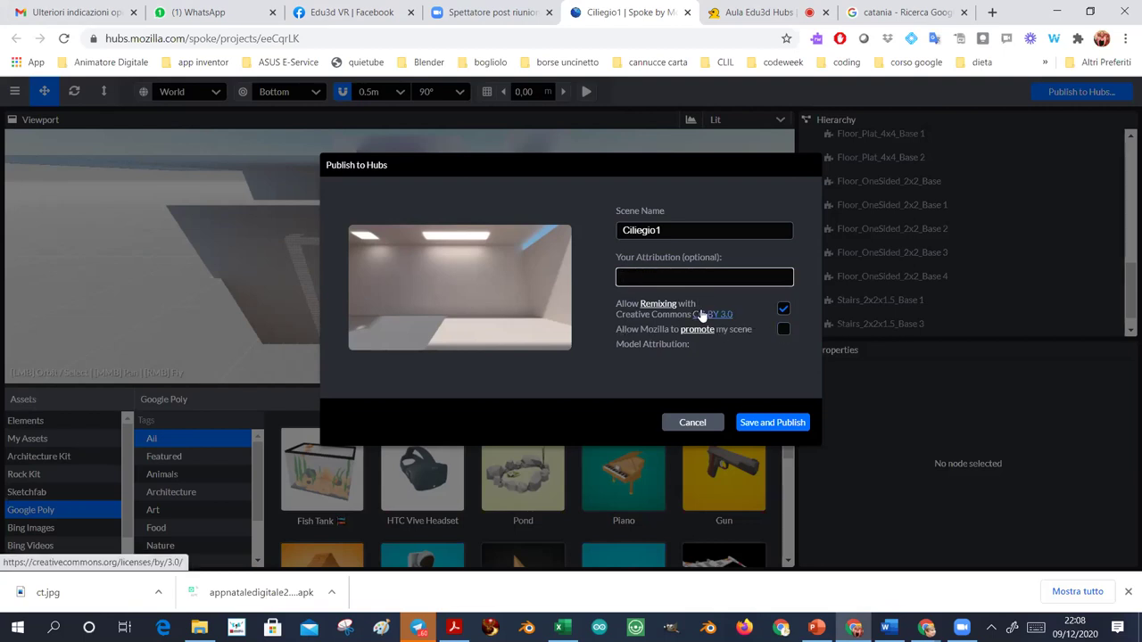
Step: Save and publish the scene through the performance check, and open the published scene's page
left_click(779, 424)
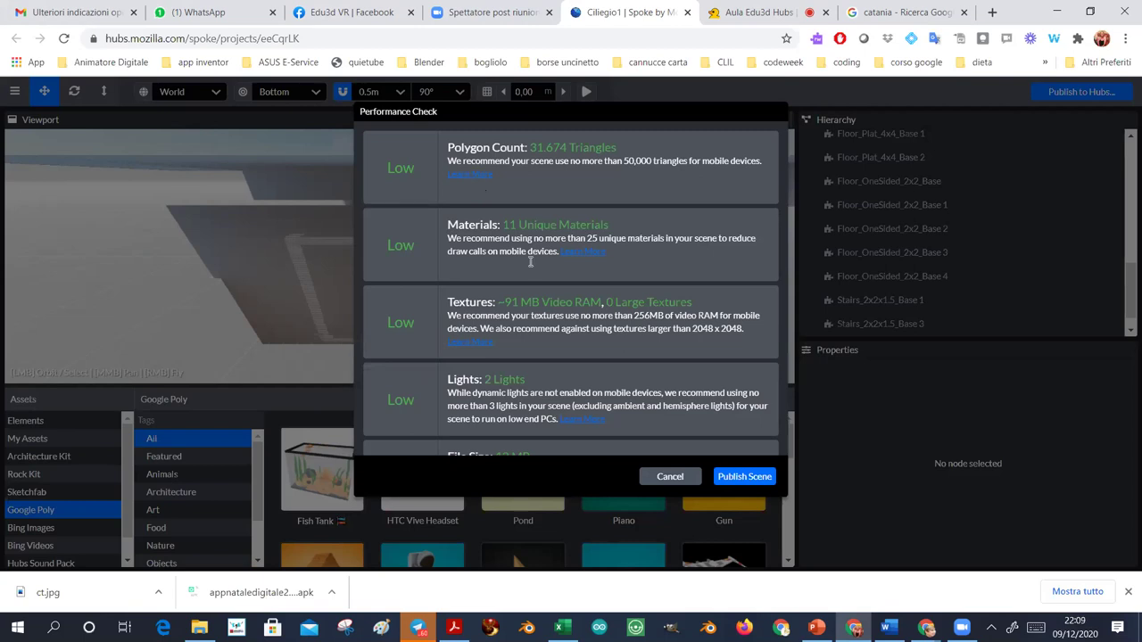
left_click(757, 476)
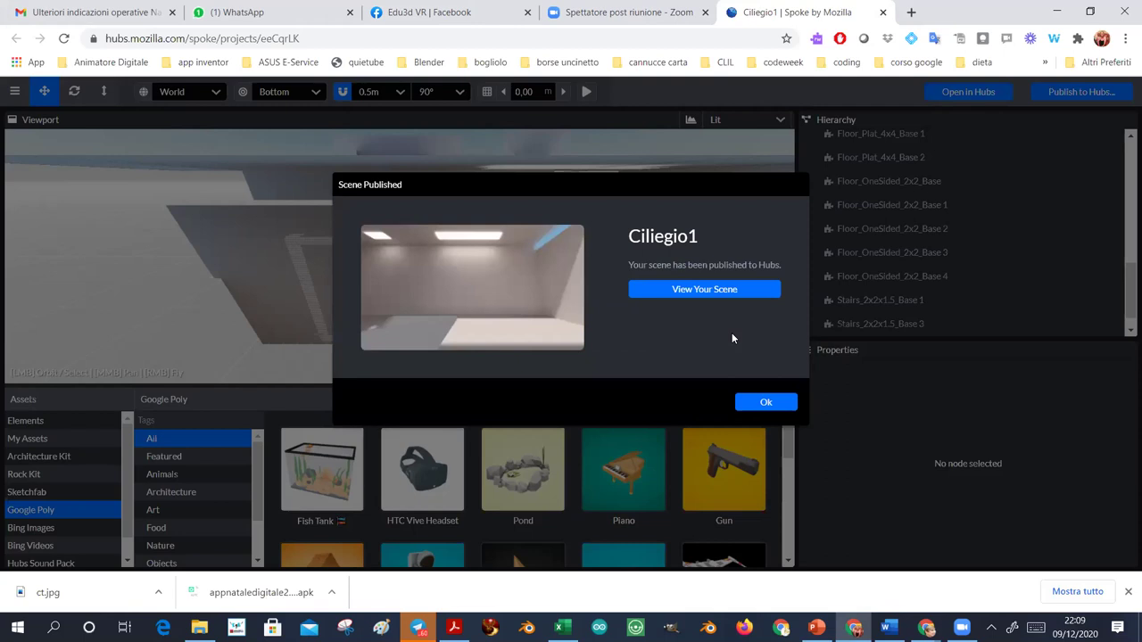
left_click(730, 295)
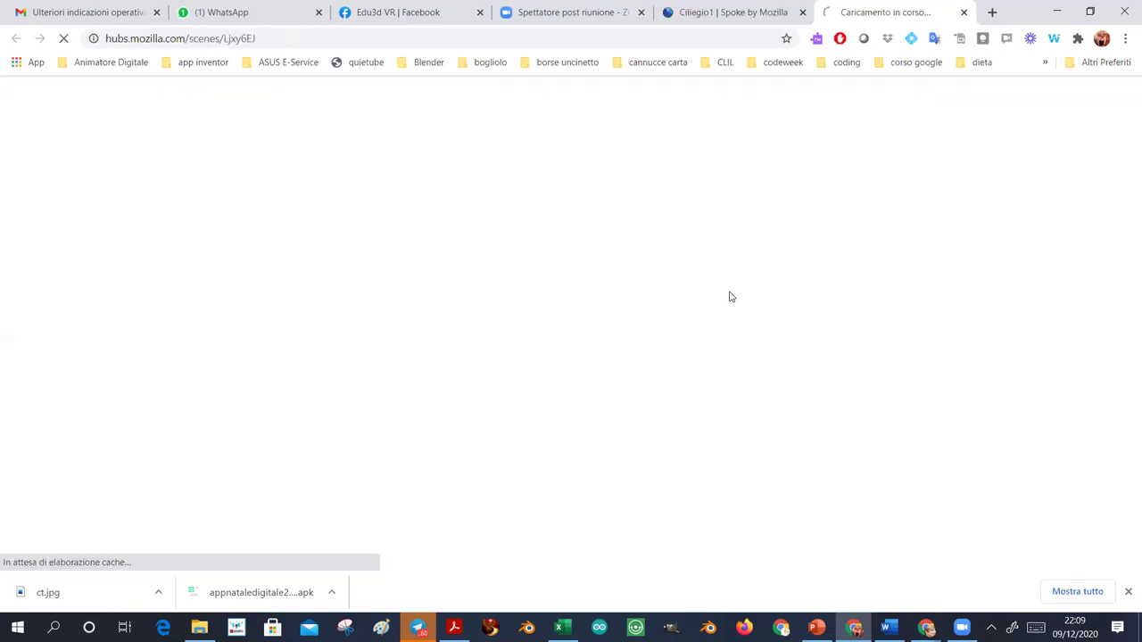